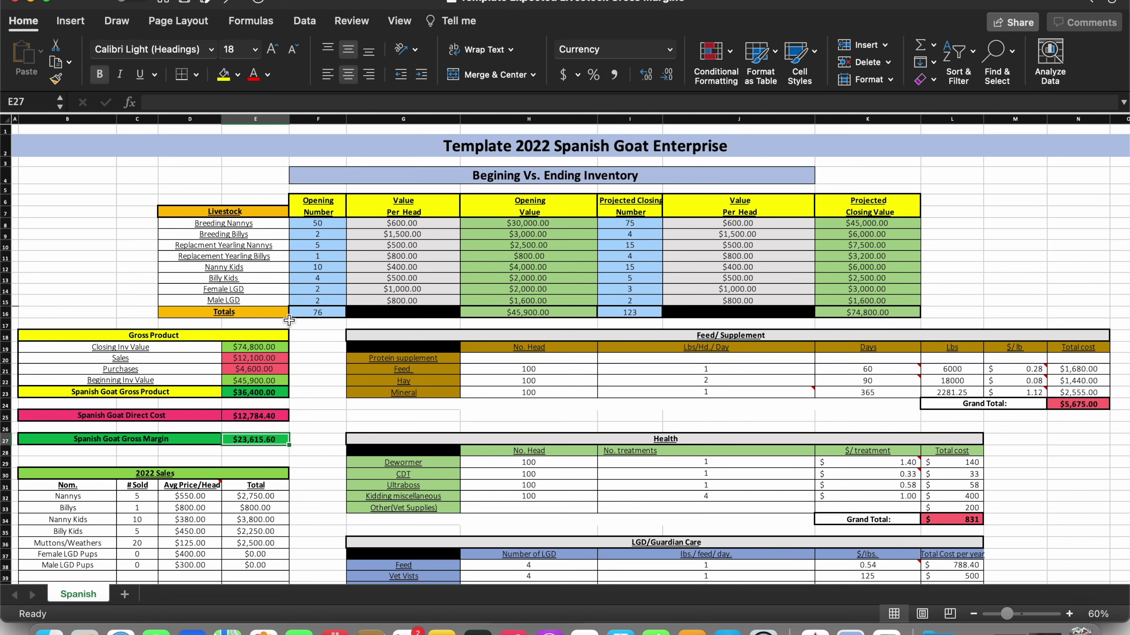
Examine the overall layout of the Spanish goat sheet, from the inventory table to the cost tables beneath it
scroll(185, 265, left, 1)
scroll(266, 259, right, 1)
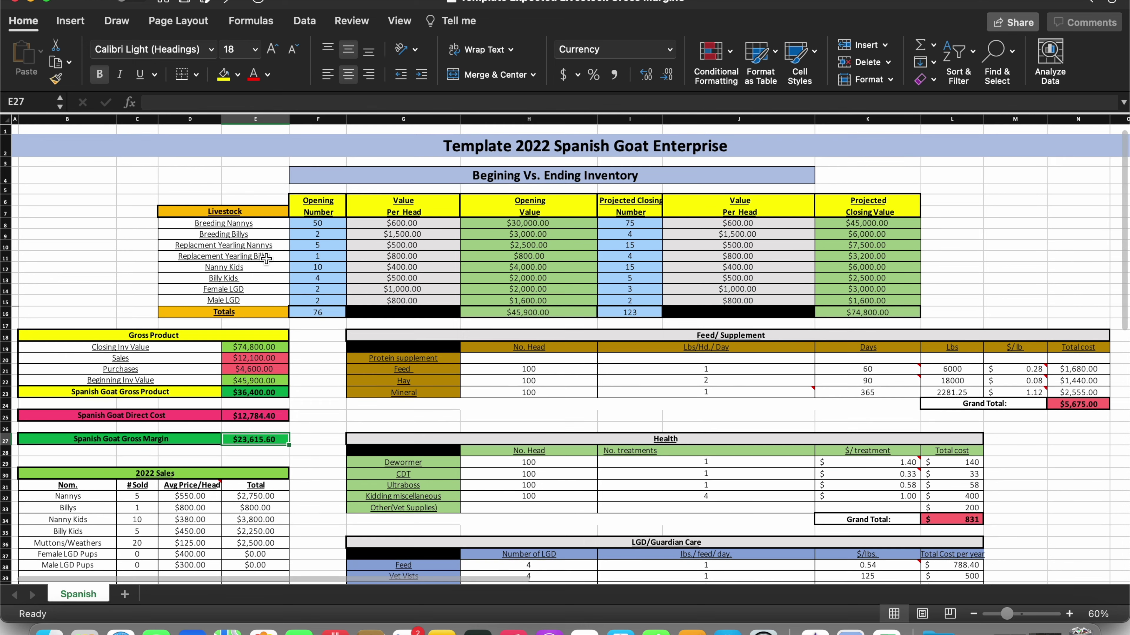
scroll(90, 225, right, 2)
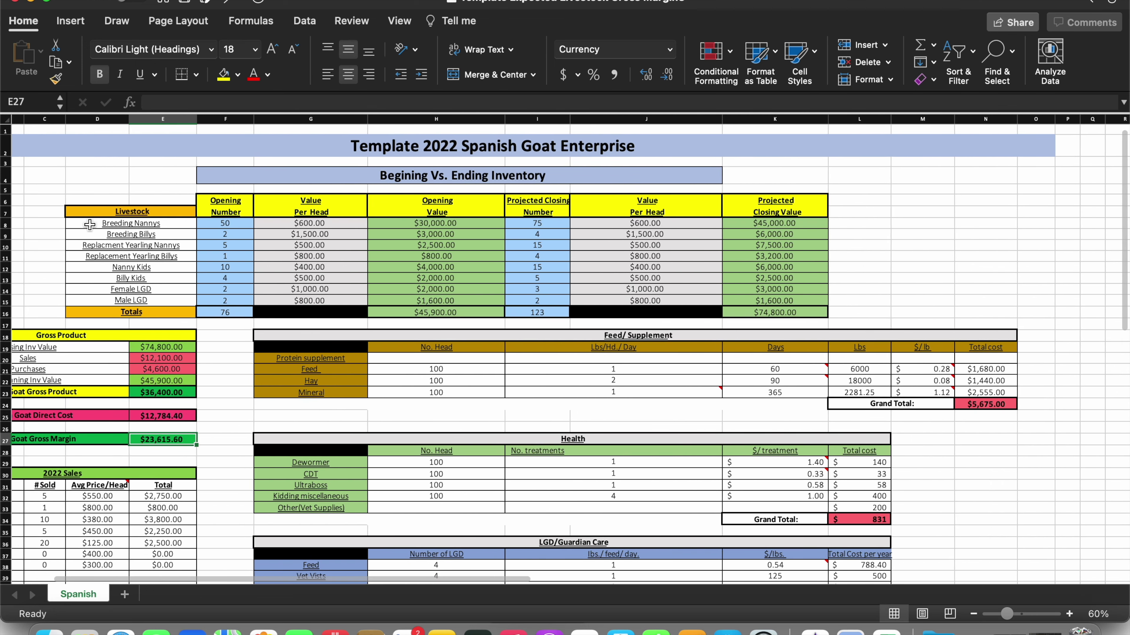
scroll(89, 224, left, 2)
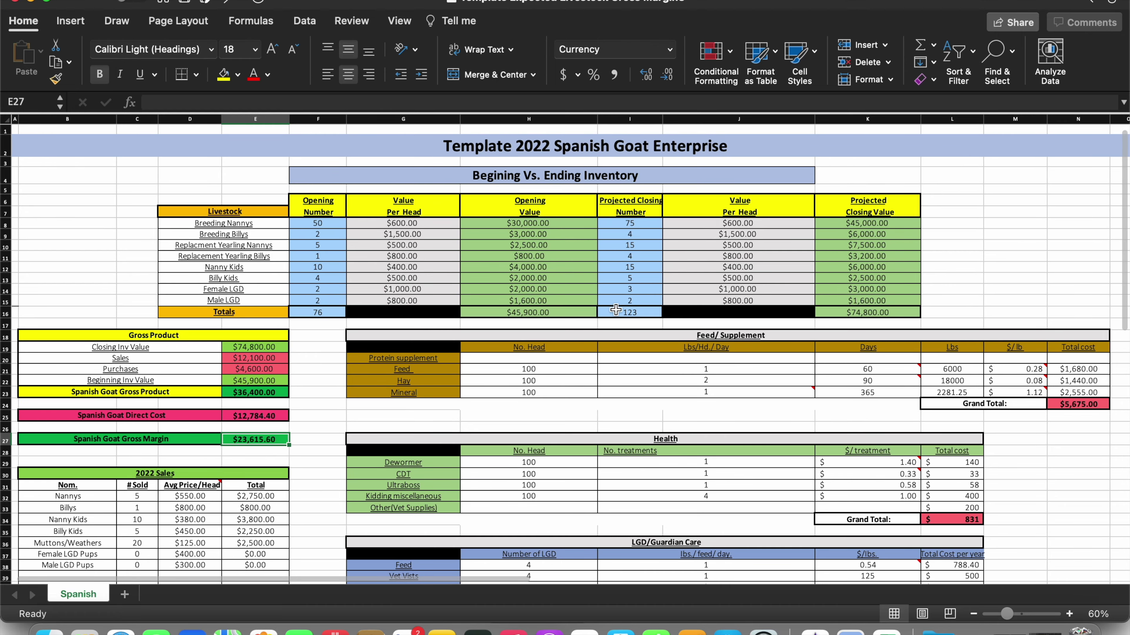
scroll(615, 310, down, 3)
scroll(615, 309, right, 1)
scroll(615, 310, down, 10)
scroll(616, 309, up, 12)
scroll(616, 309, left, 1)
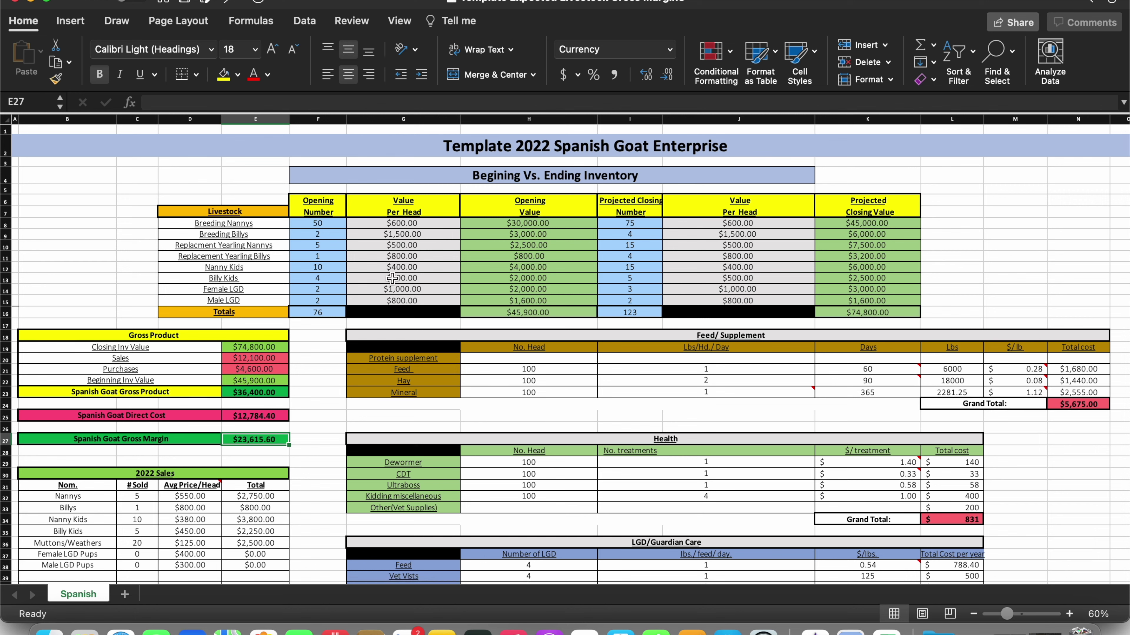
Magnify the sheet to 100% and examine the title and the Breeding Nannys row with its opening number
click(1069, 614)
click(1069, 614)
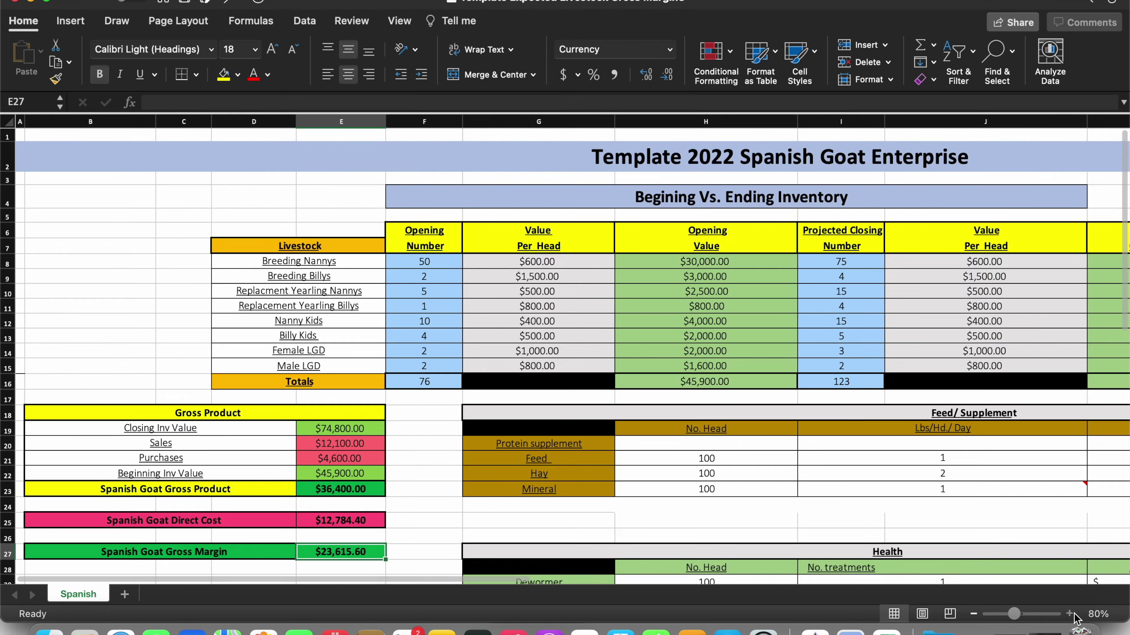
click(1070, 614)
click(1070, 614)
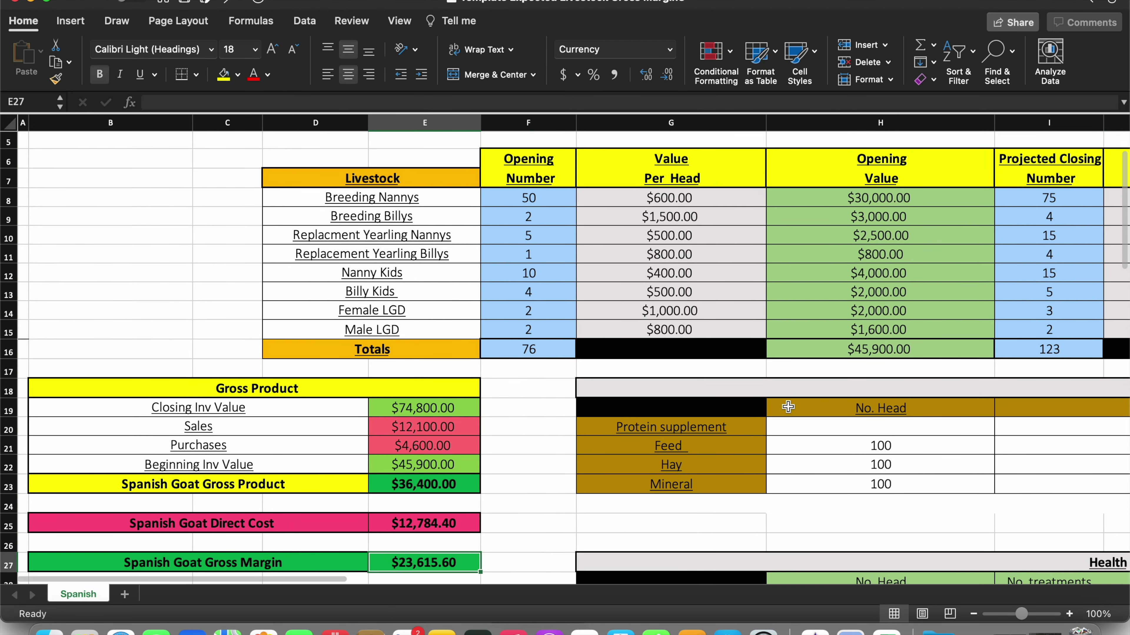
scroll(788, 407, up, 3)
scroll(788, 407, left, 3)
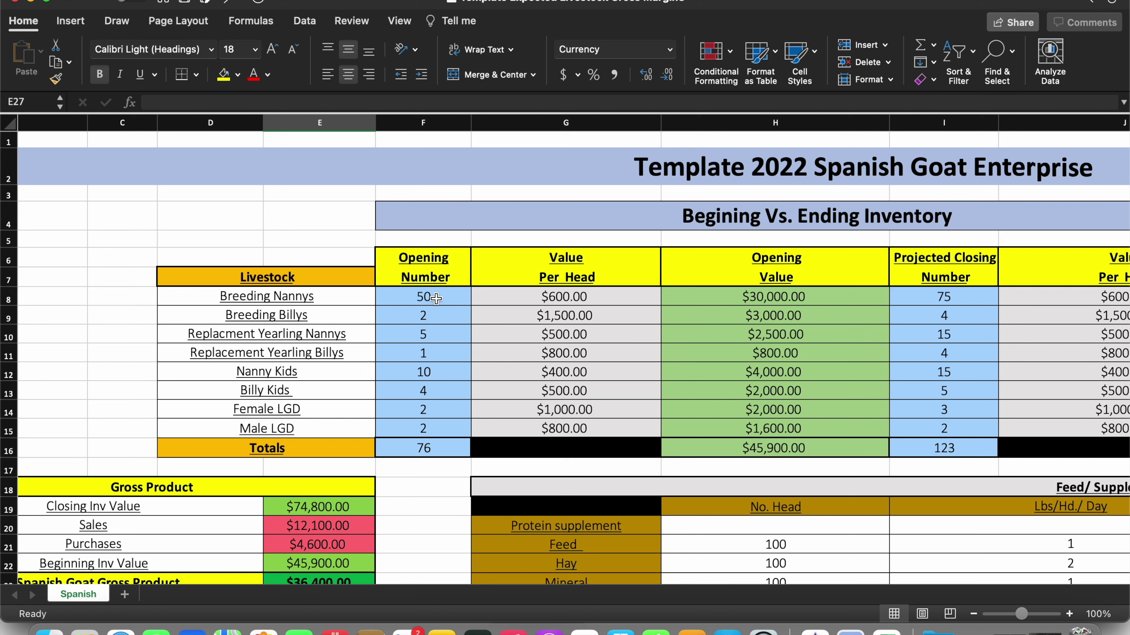
click(790, 172)
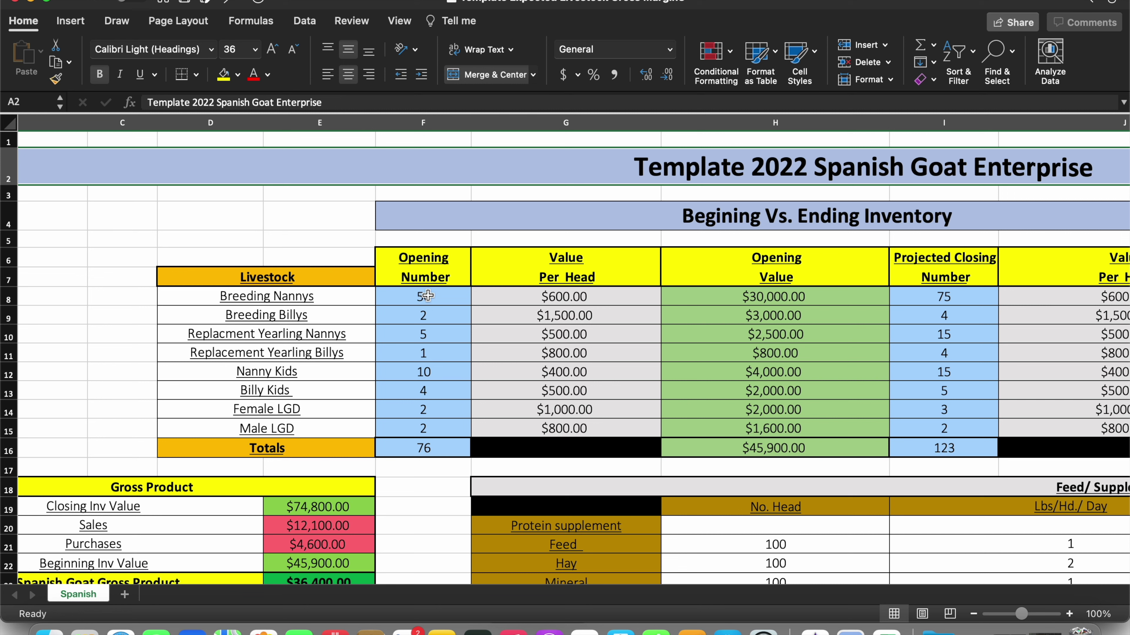
click(411, 299)
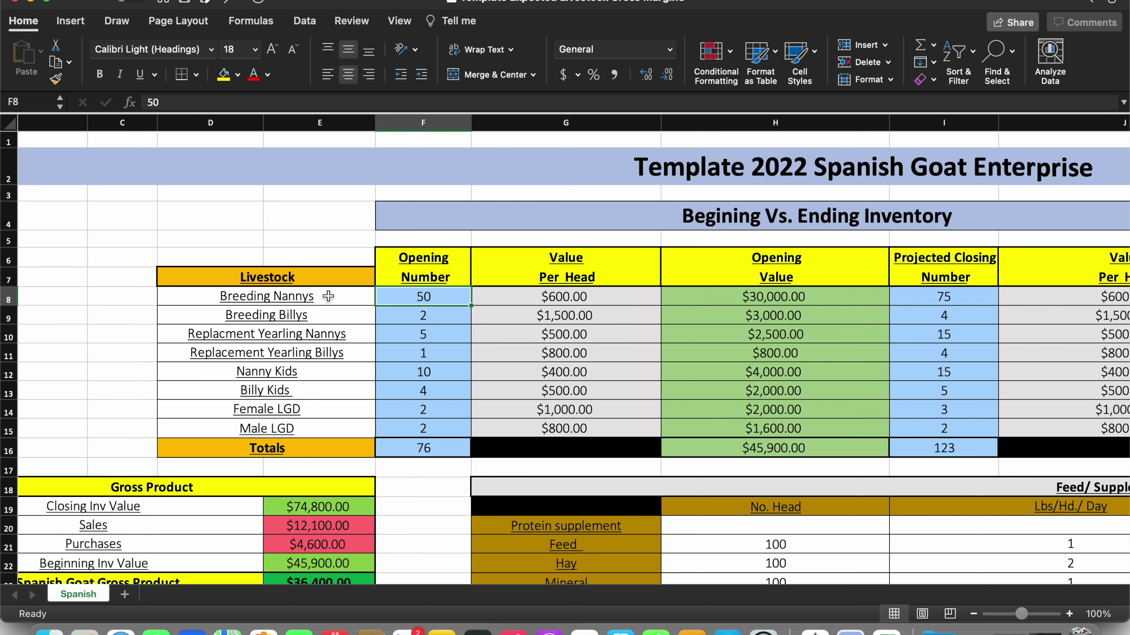
click(266, 302)
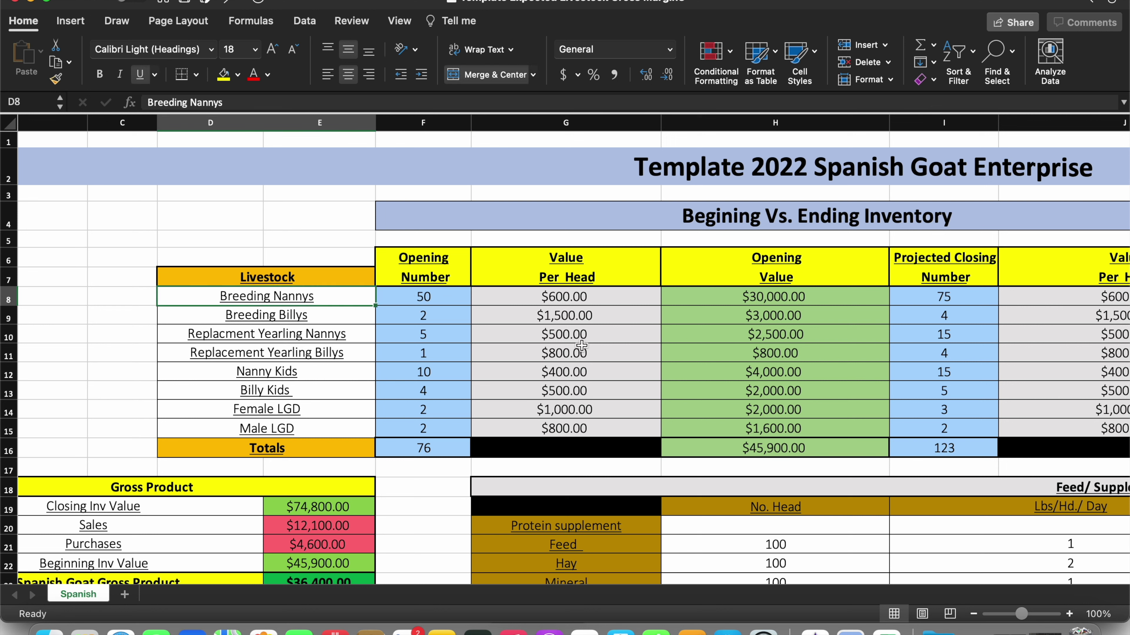
Set the opening value per head of the Breeding Nannys to 350
click(556, 296)
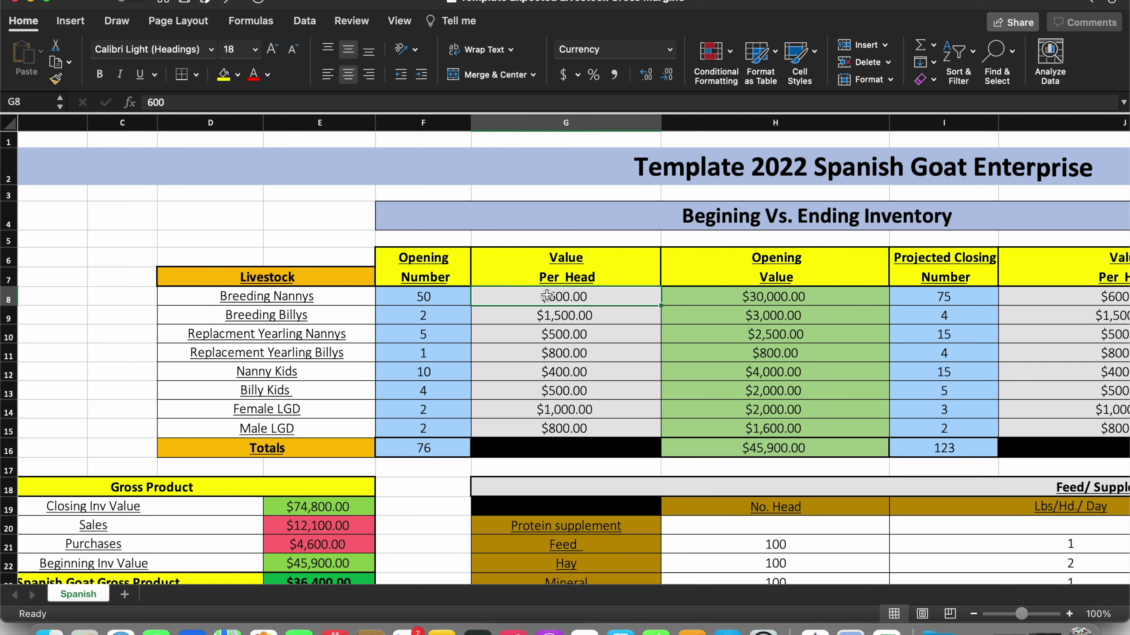
text(350)
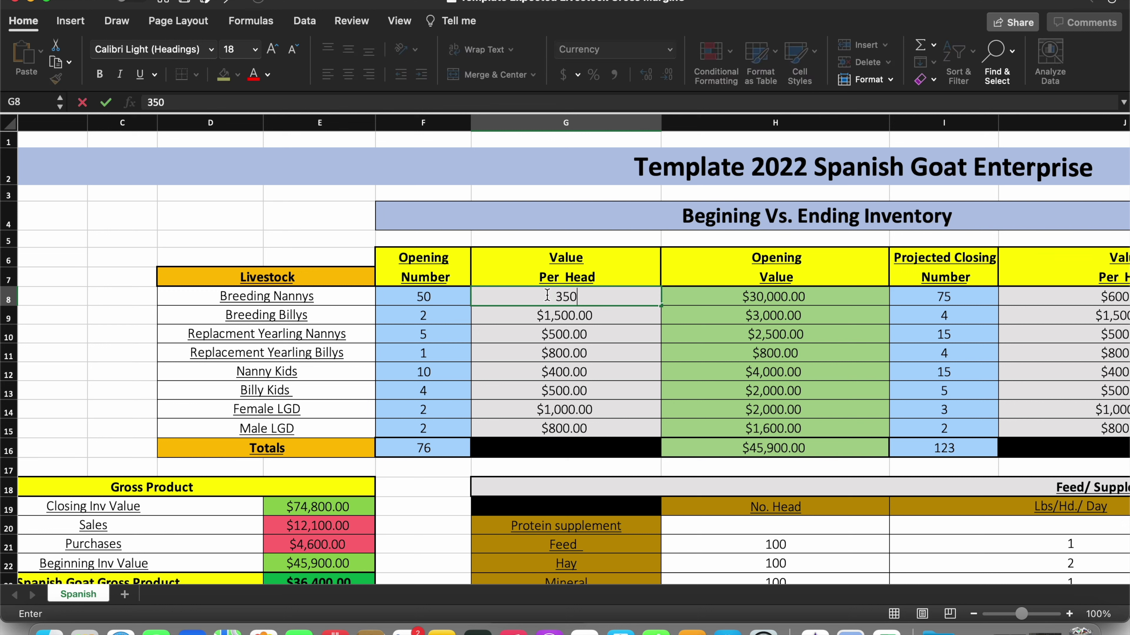
key(Return)
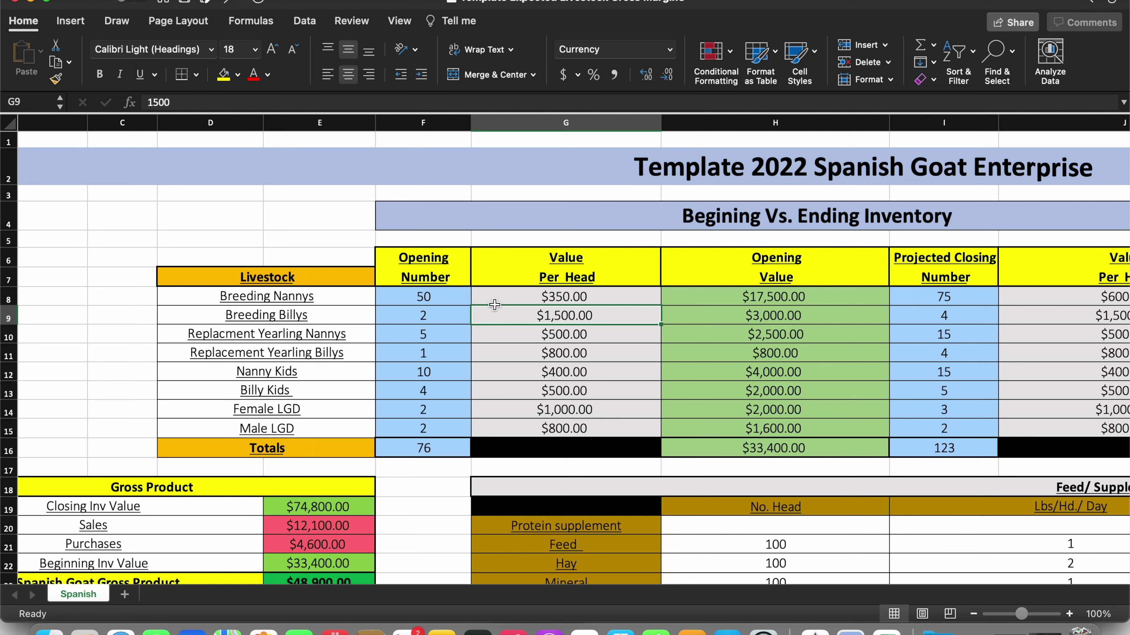
Set the opening value per head of the Breeding Nannys back to 600
click(553, 299)
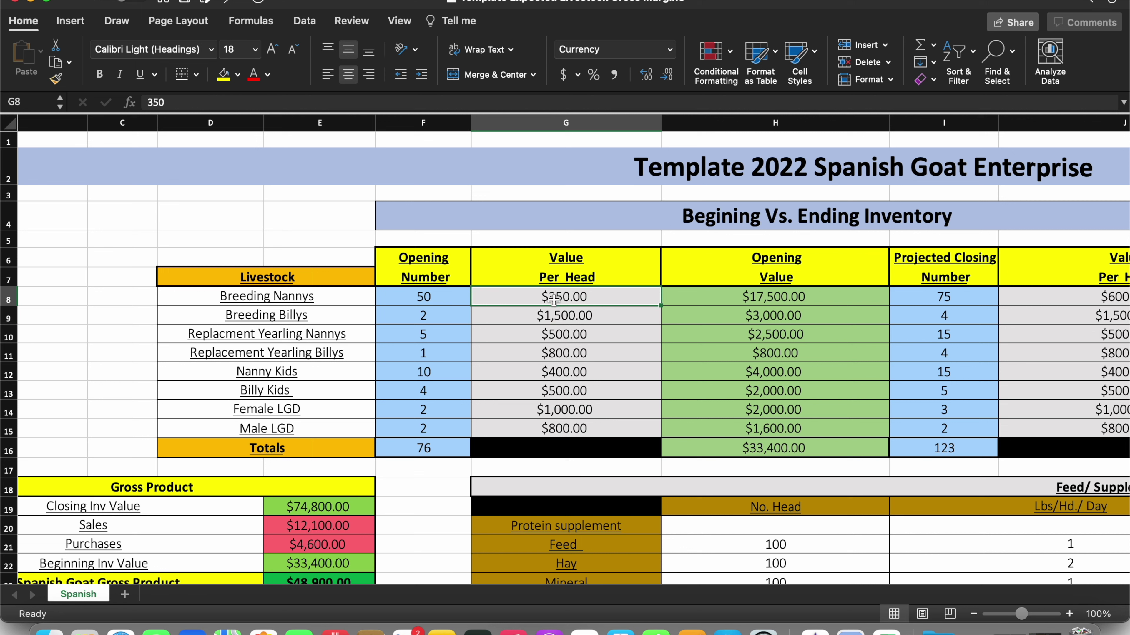
text(600)
key(Return)
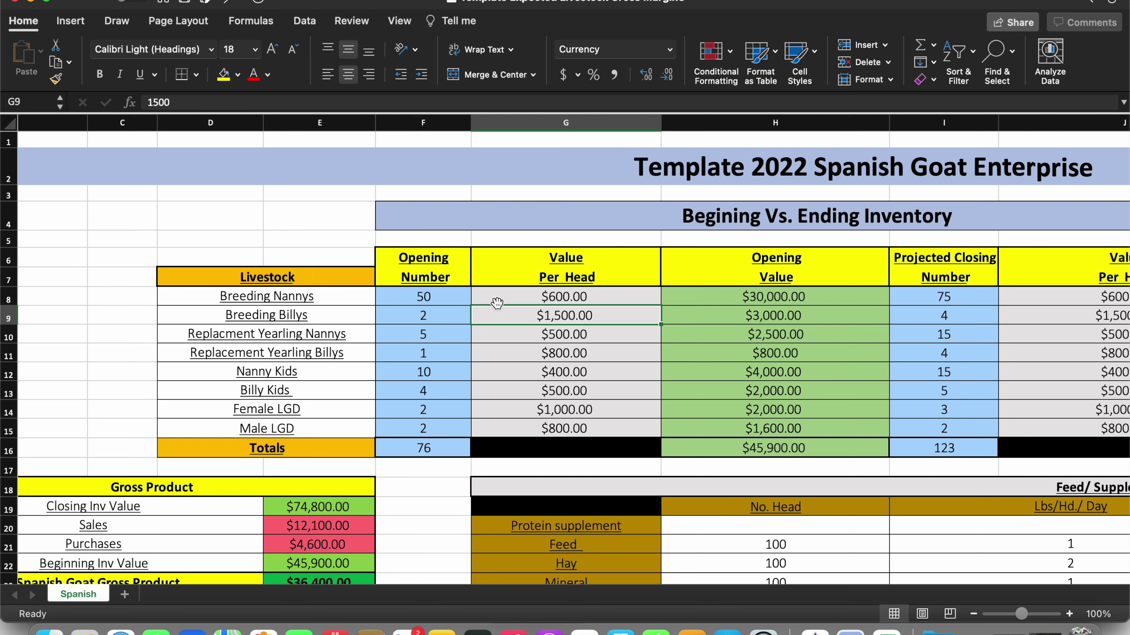
Examine the opening side of the inventory table, selecting the Breeding Nannys number and the Female and Male LGD rows
click(423, 304)
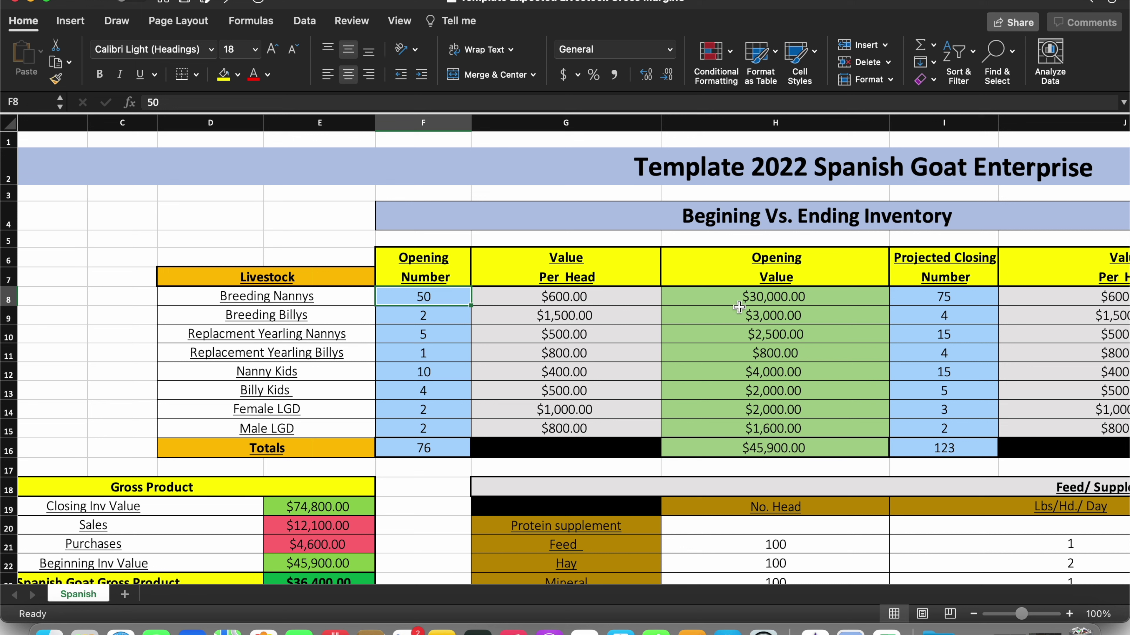
scroll(743, 313, down, 1)
scroll(743, 314, right, 1)
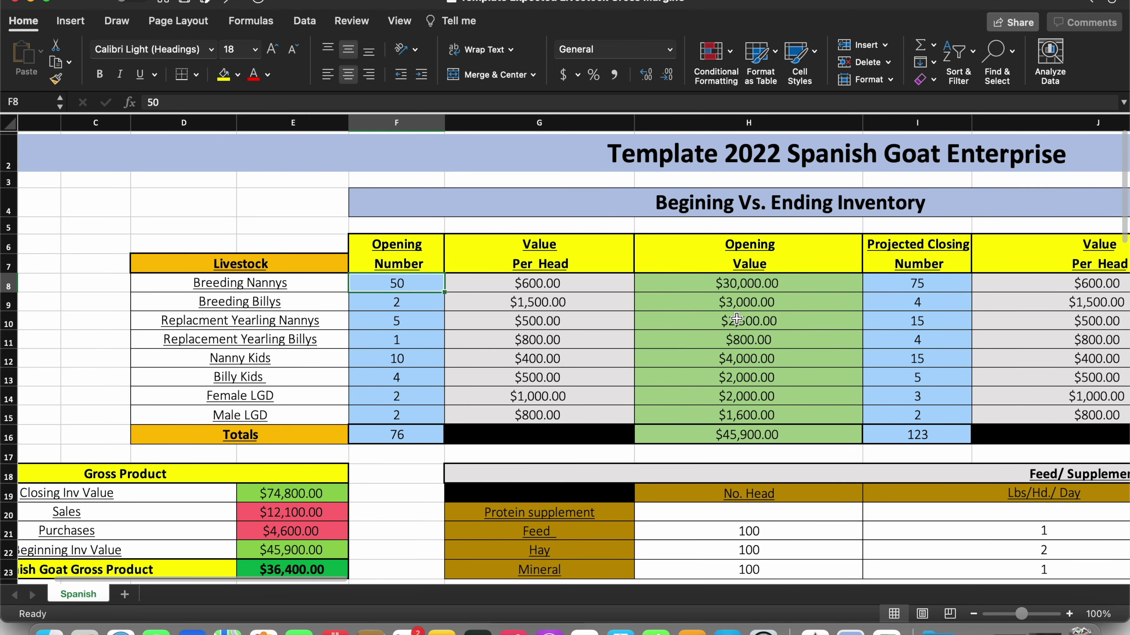
scroll(312, 366, down, 1)
scroll(311, 365, left, 1)
click(314, 363)
drag(313, 364, 396, 388)
scroll(638, 390, down, 1)
scroll(638, 390, right, 1)
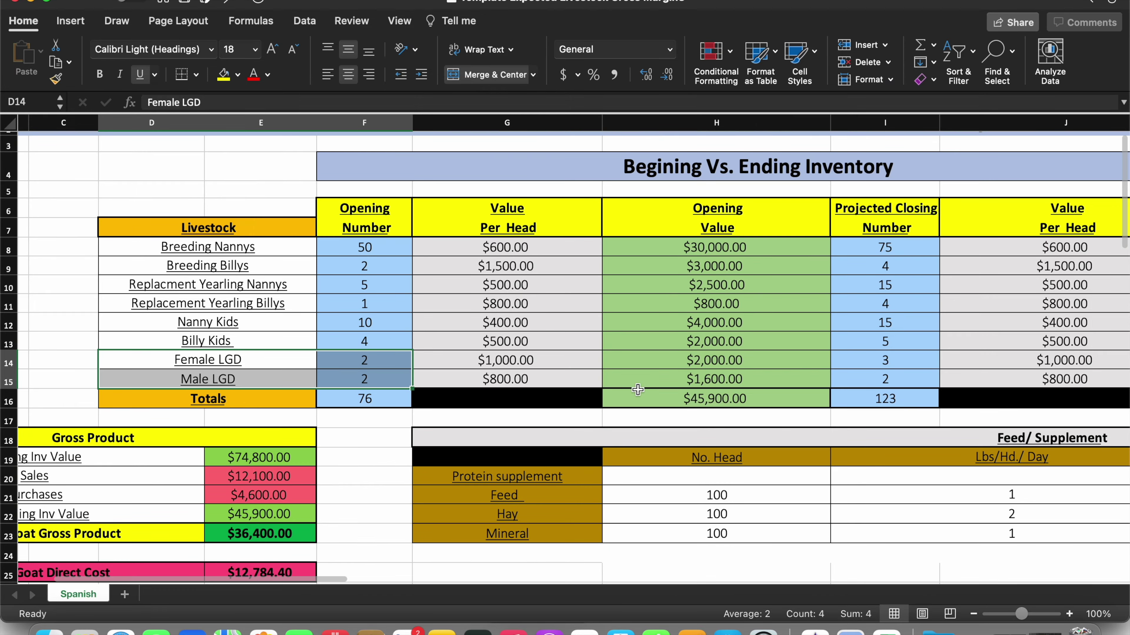
scroll(276, 330, up, 3)
scroll(276, 330, left, 3)
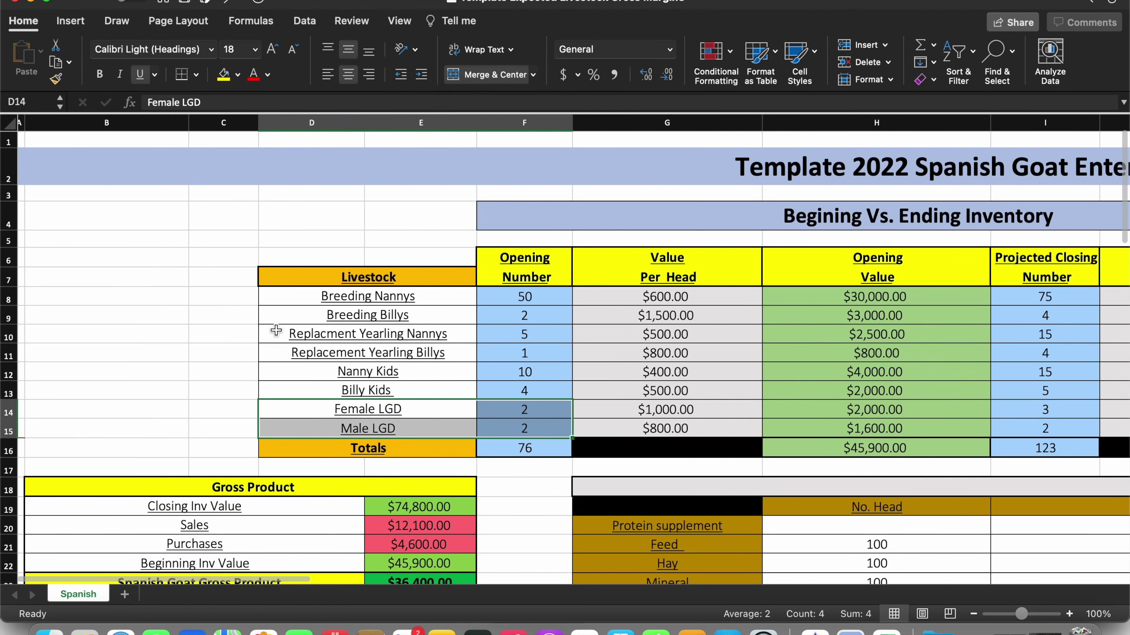
Examine the inventory table's projected closing numbers, values per head and projected closing values
scroll(276, 330, down, 2)
scroll(275, 330, right, 3)
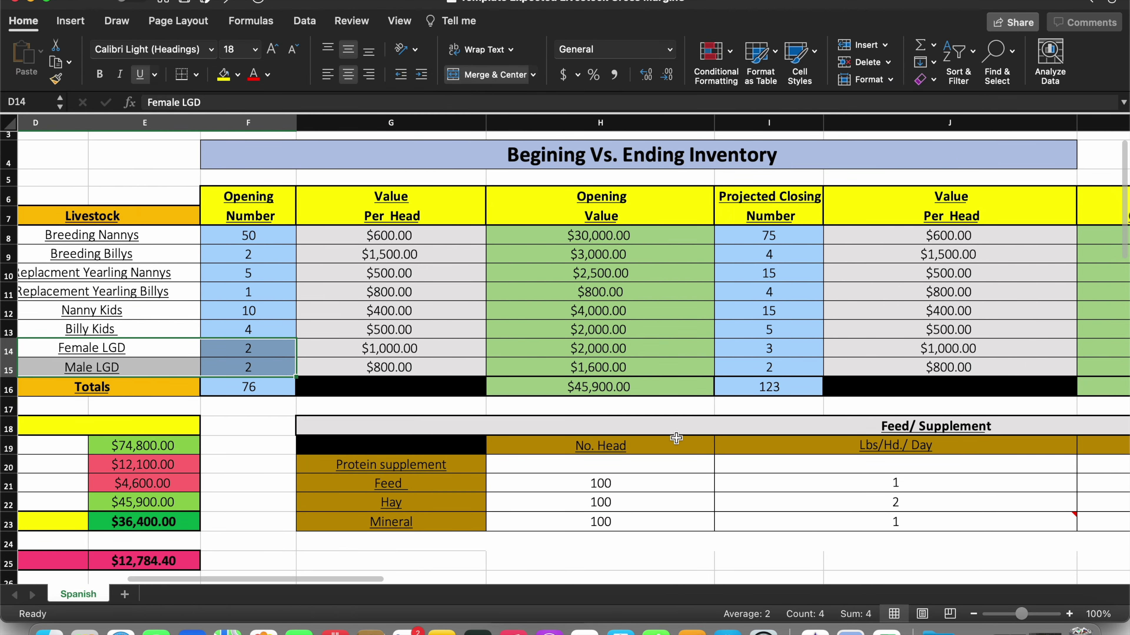
scroll(676, 439, right, 1)
scroll(676, 439, up, 1)
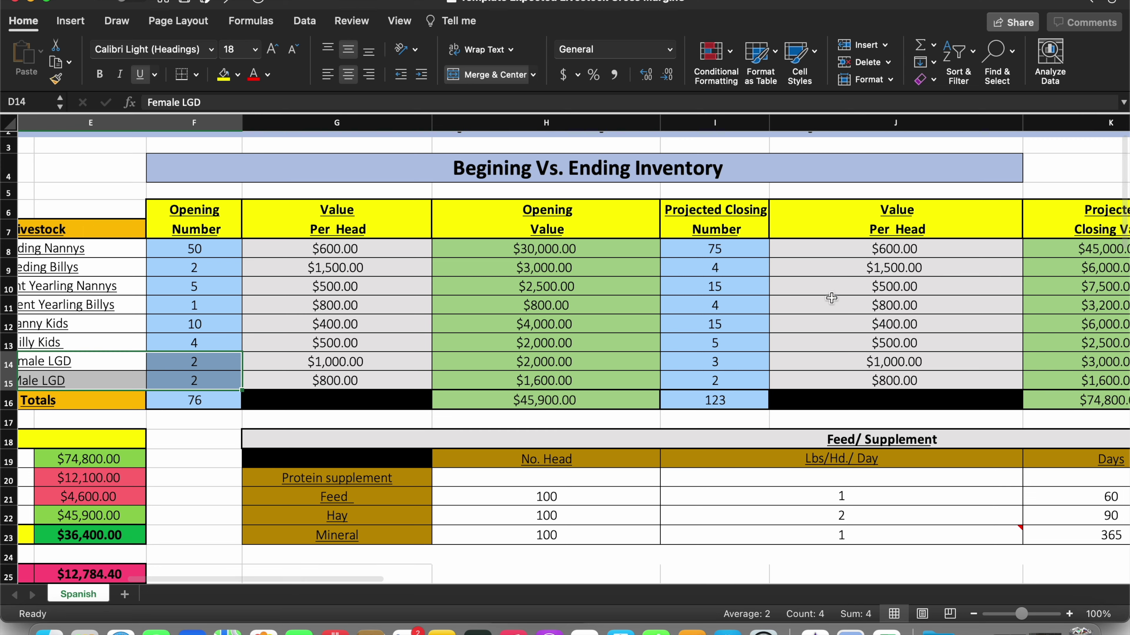
scroll(831, 298, down, 1)
scroll(832, 298, right, 1)
scroll(696, 248, right, 1)
scroll(696, 248, up, 1)
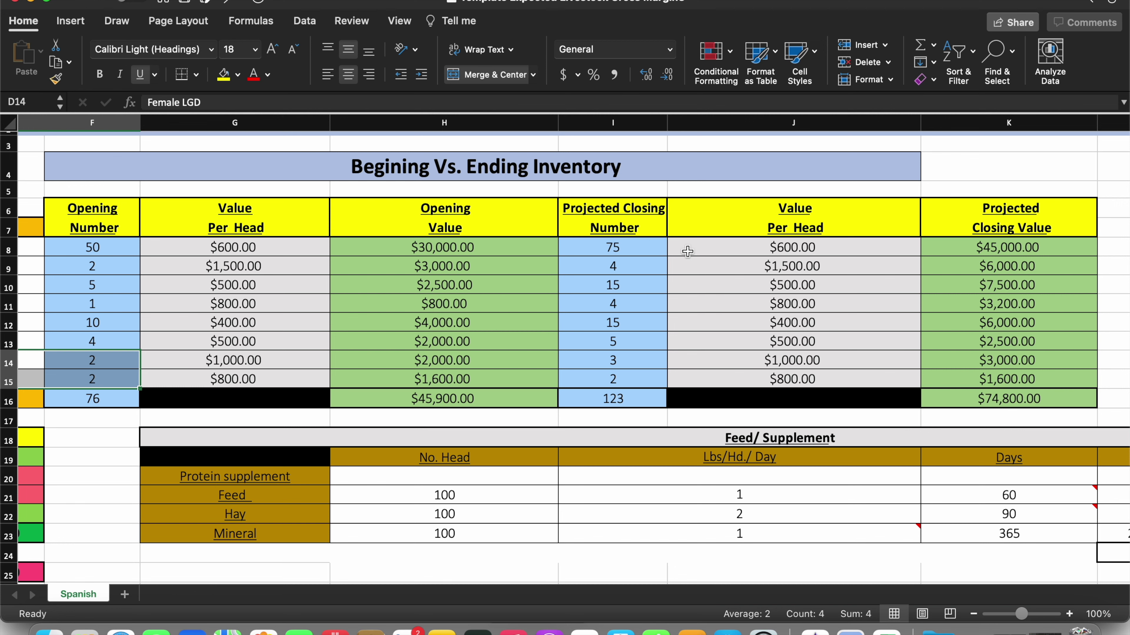
scroll(687, 251, up, 3)
scroll(688, 252, left, 3)
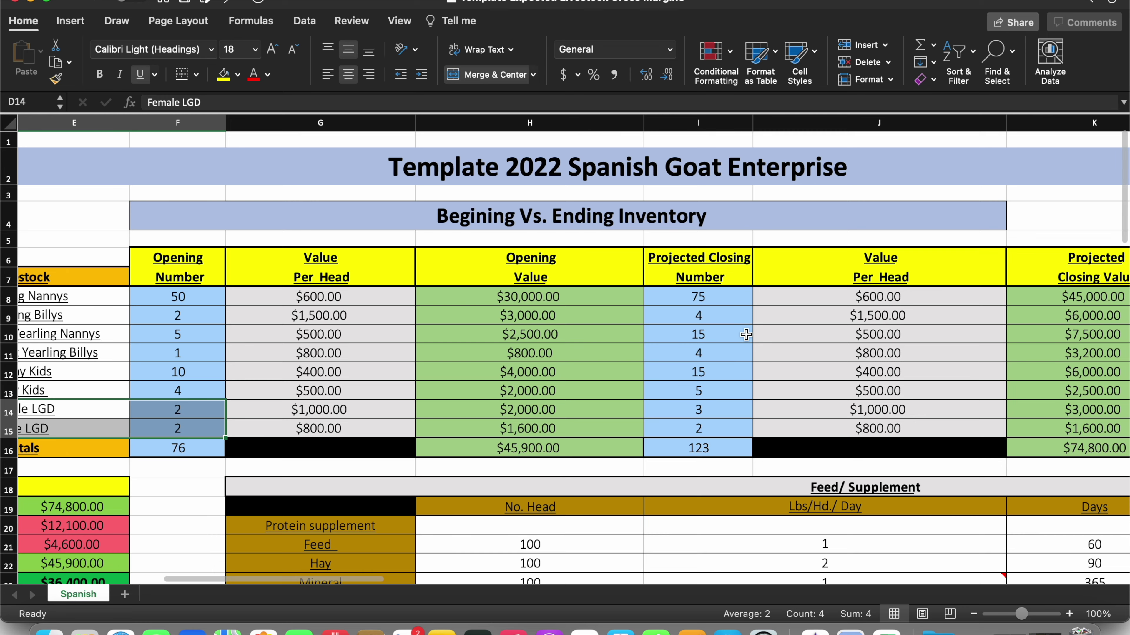
Examine the Gross Product, Feed/Supplement, Health and LGD/Guardian Care tables, with the sheet zoomed out to 80%
scroll(504, 307, down, 2)
scroll(504, 307, left, 2)
scroll(509, 312, right, 2)
scroll(509, 311, down, 6)
scroll(509, 311, left, 3)
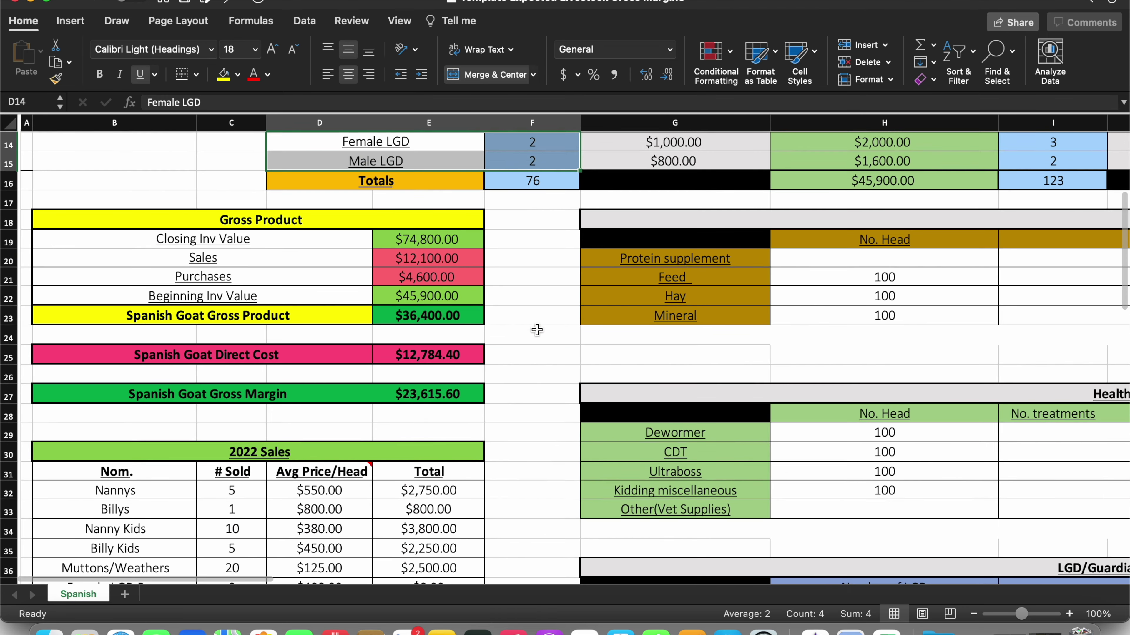
scroll(537, 330, right, 6)
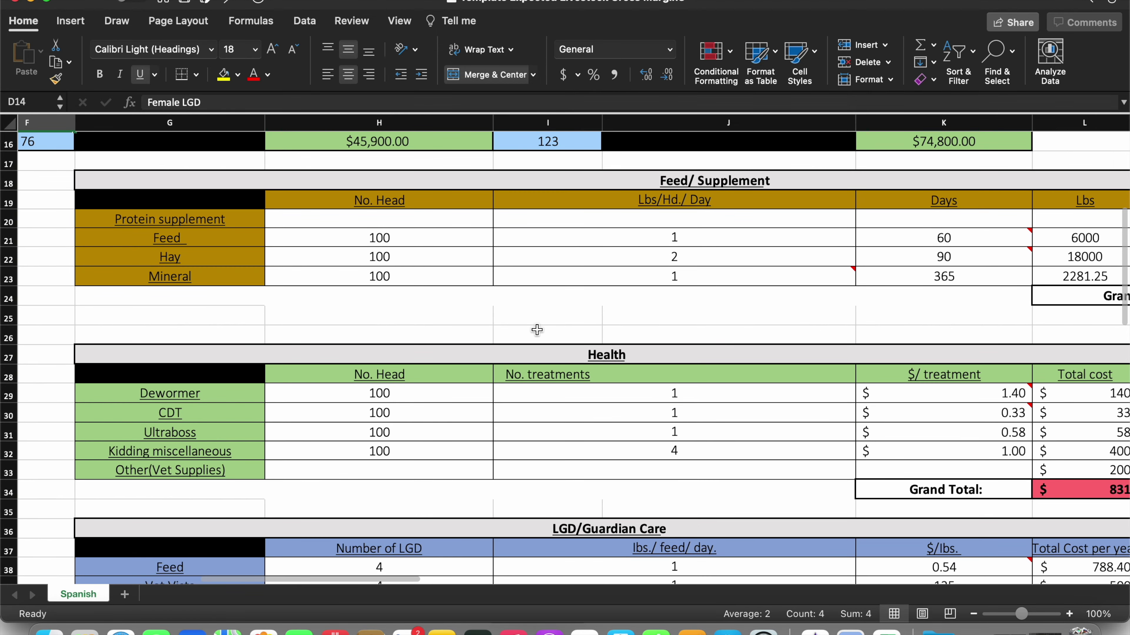
scroll(526, 340, right, 1)
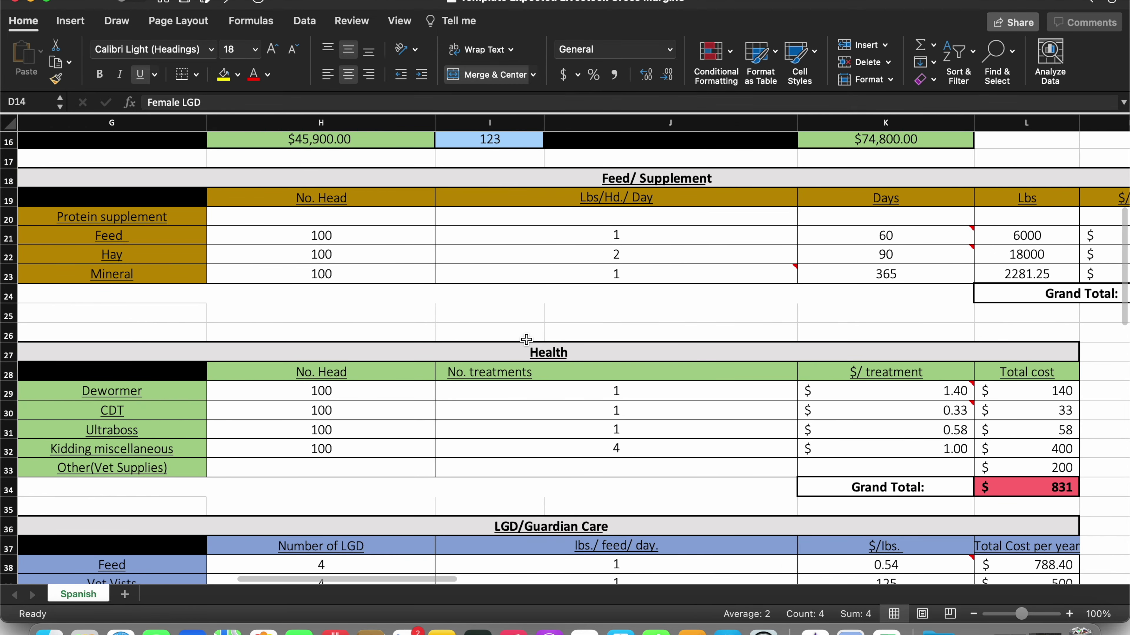
click(973, 614)
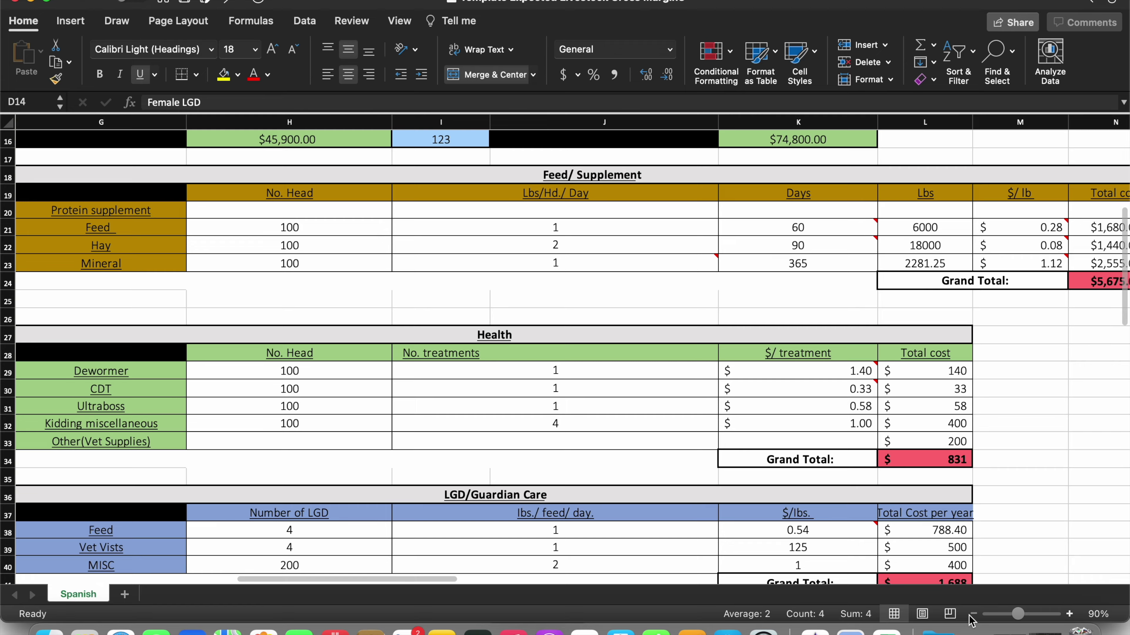
click(973, 614)
scroll(742, 468, down, 1)
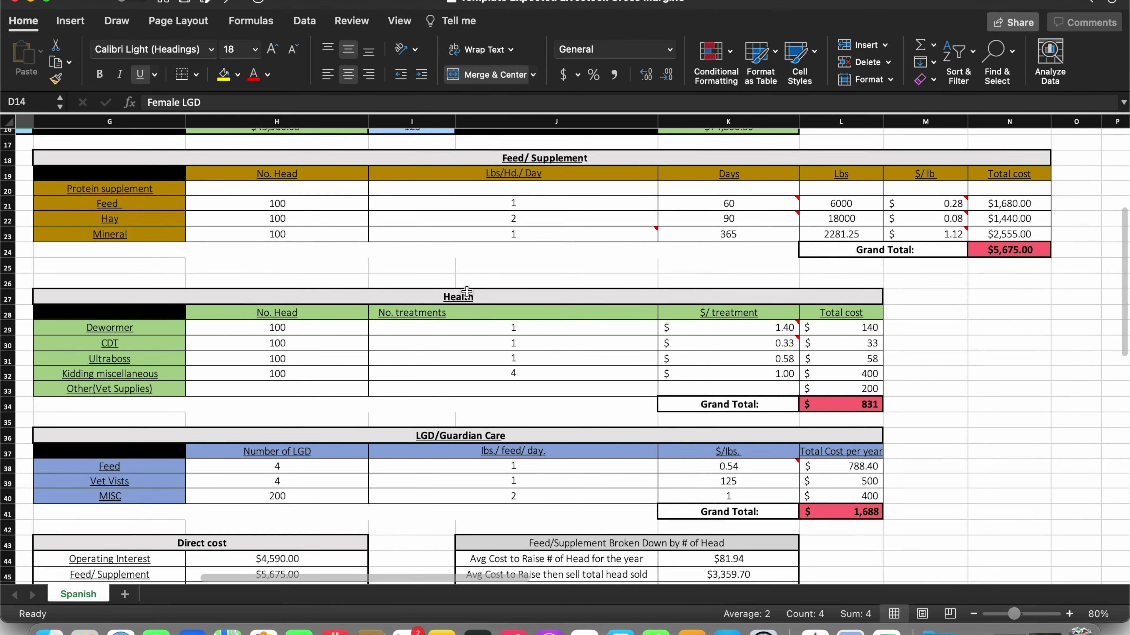
scroll(458, 285, right, 2)
scroll(230, 233, left, 3)
scroll(230, 233, up, 1)
Clear the "Protein supplement" label from cell G20 in the Feed/Supplement table
click(139, 190)
click(140, 205)
key(super+u)
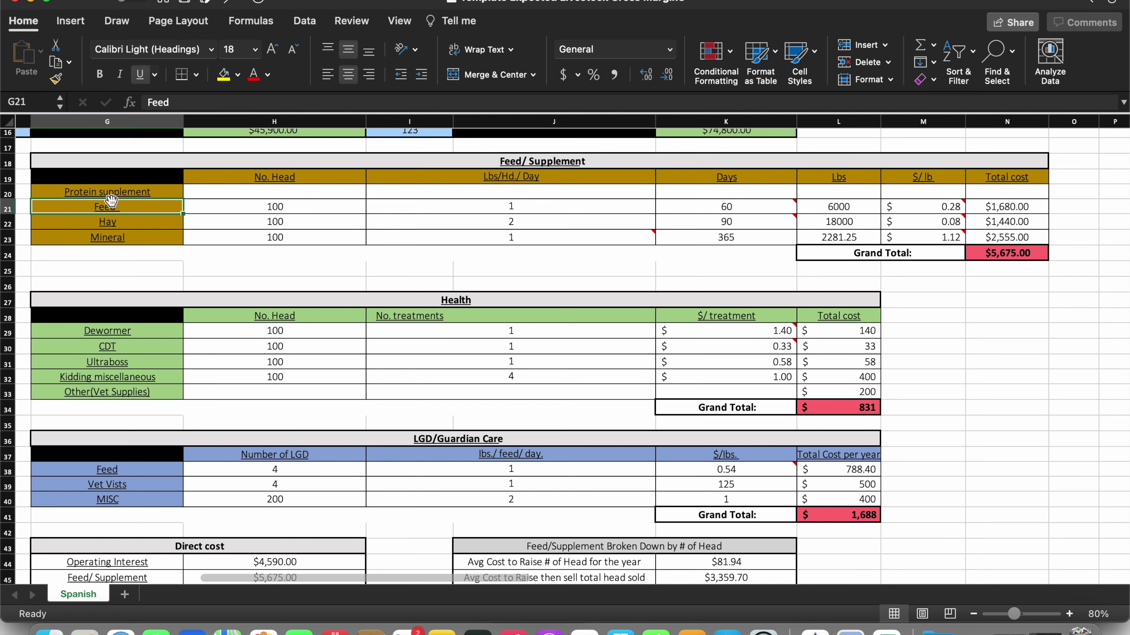
click(112, 190)
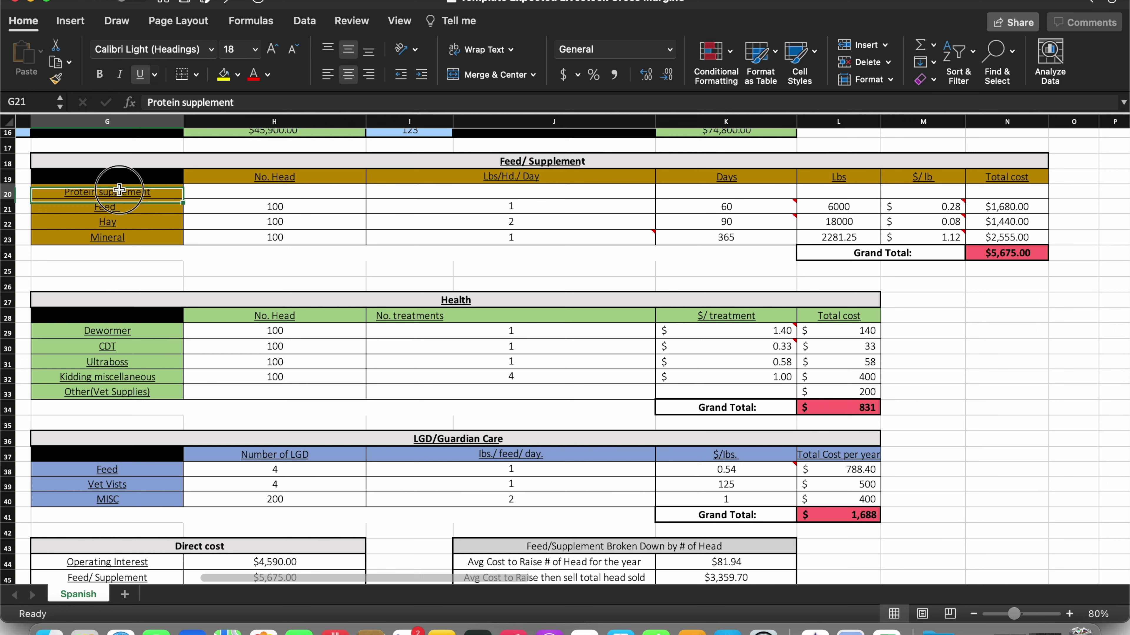
click(122, 206)
click(142, 191)
key(Delete)
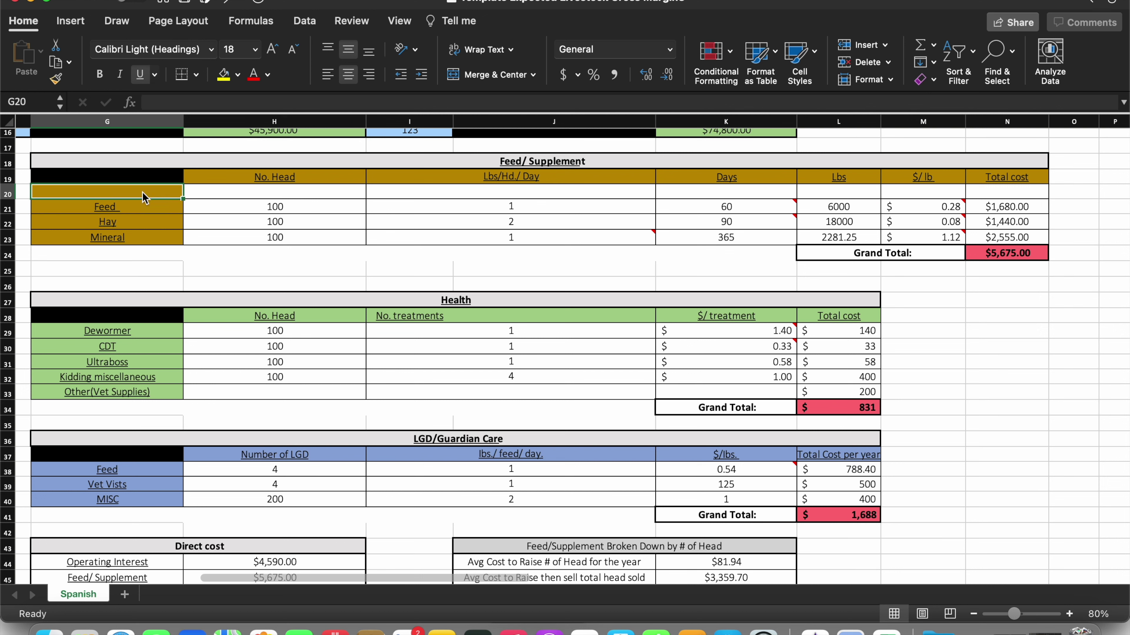
Check the Feed row's head count against the inventory table, selecting the Female and Male LGD opening numbers
click(154, 205)
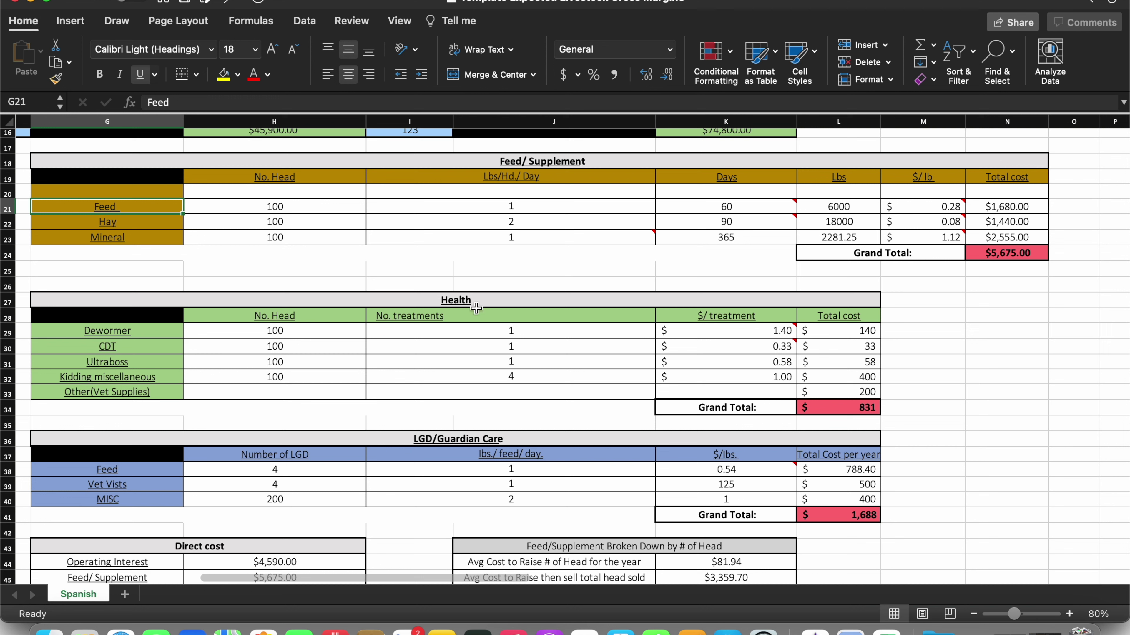
click(313, 206)
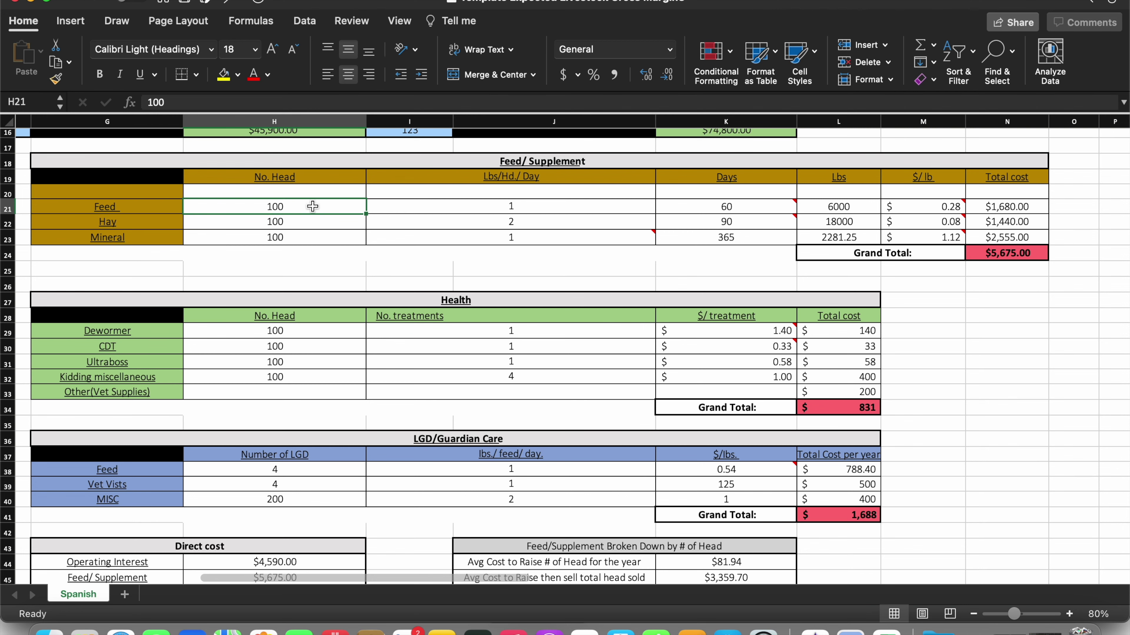
scroll(312, 206, up, 10)
scroll(312, 206, left, 5)
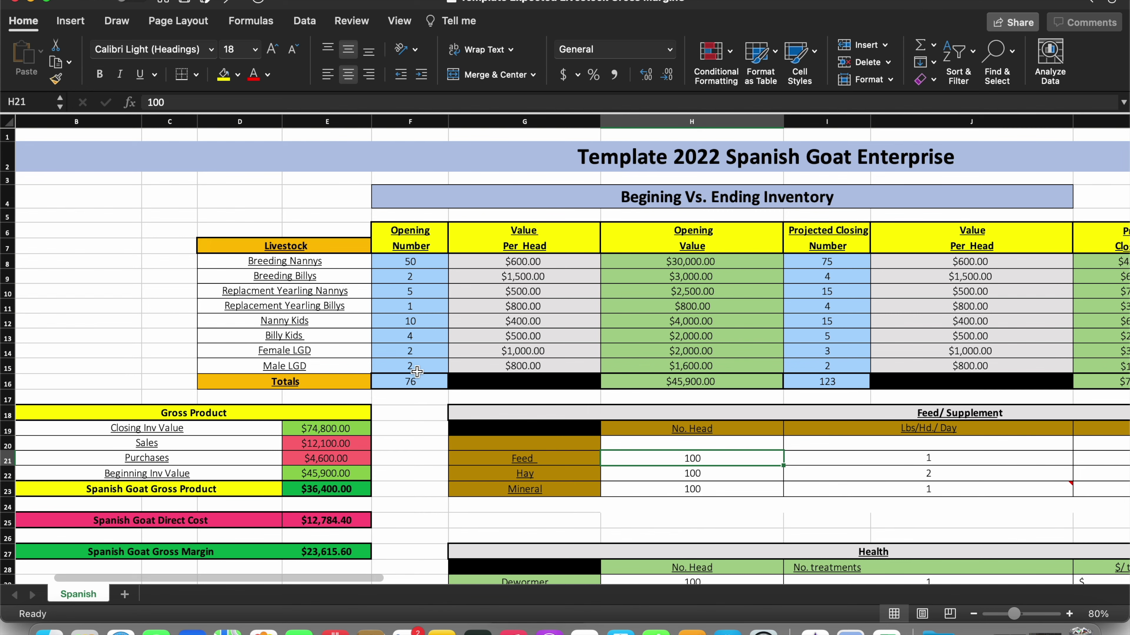
drag(411, 368, 410, 352)
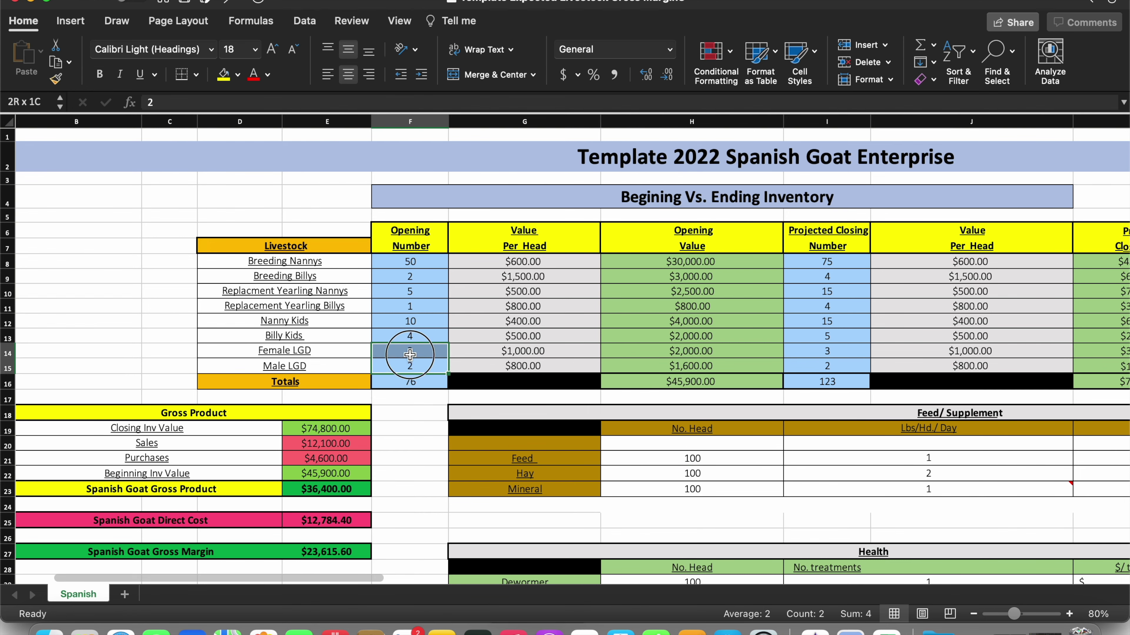
Examine the Feed/Supplement, Health and LGD/Guardian Care tables against the inventory table above them
scroll(625, 484, down, 3)
scroll(625, 483, right, 1)
scroll(625, 483, down, 10)
scroll(625, 484, right, 2)
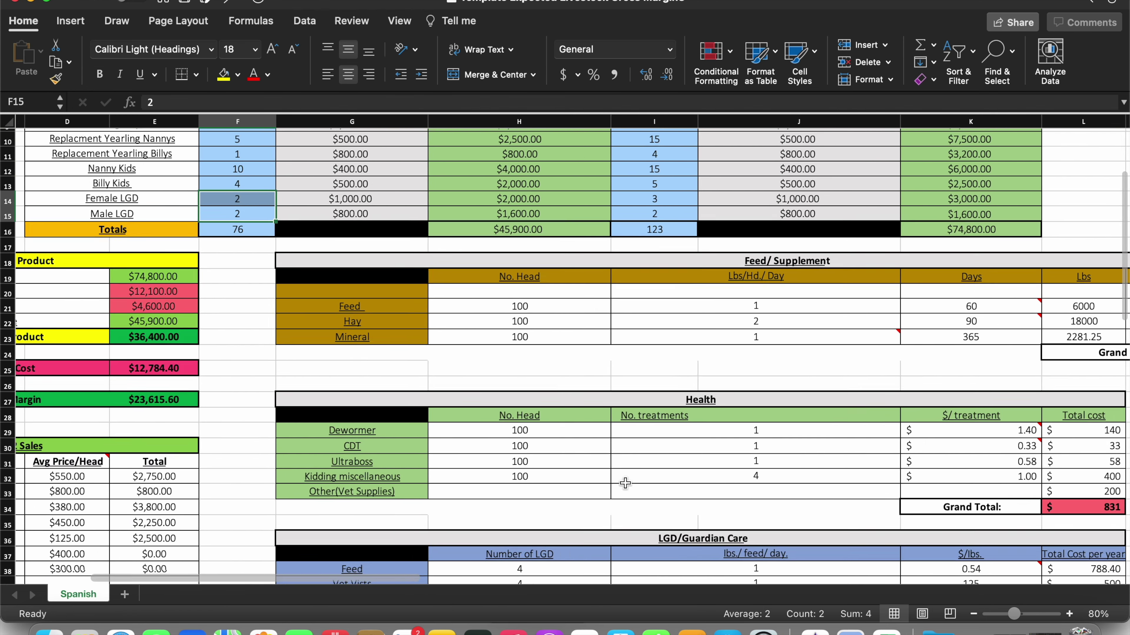
scroll(625, 484, up, 10)
scroll(625, 483, left, 2)
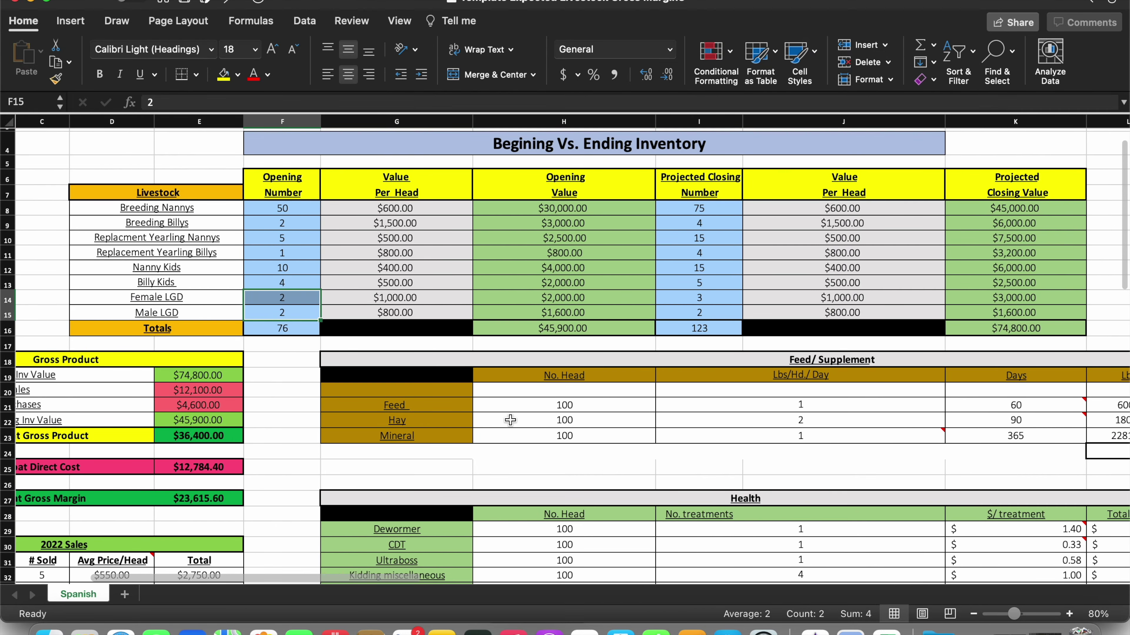
scroll(510, 420, down, 7)
scroll(510, 421, right, 3)
scroll(511, 421, down, 2)
scroll(510, 420, right, 2)
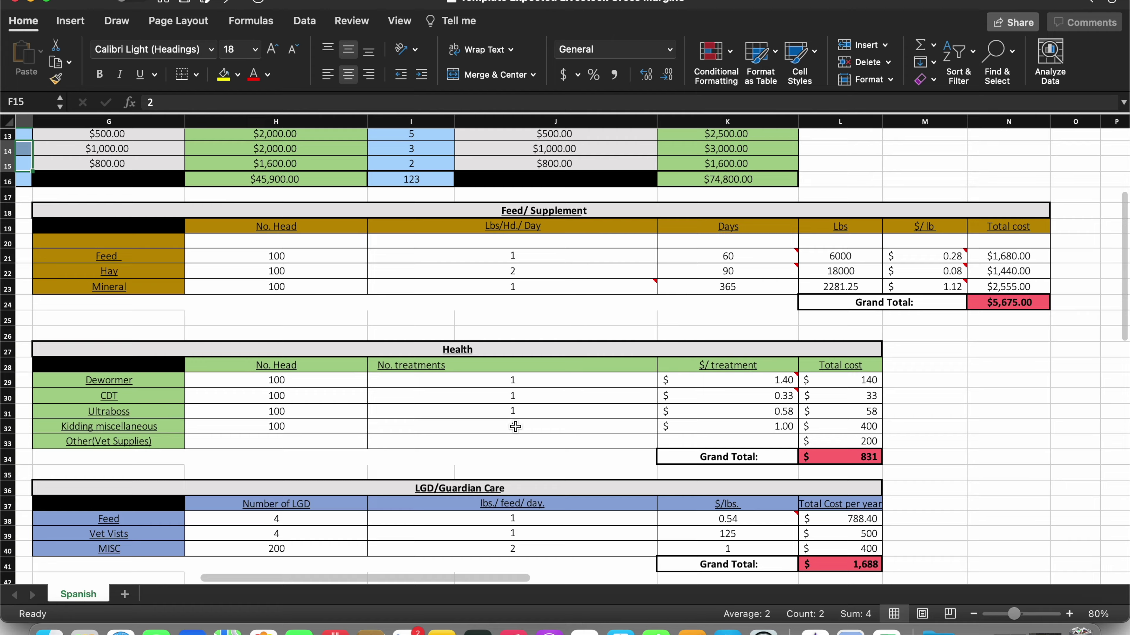
scroll(515, 426, up, 10)
scroll(515, 426, left, 2)
scroll(515, 427, down, 2)
scroll(515, 426, right, 2)
scroll(515, 426, up, 2)
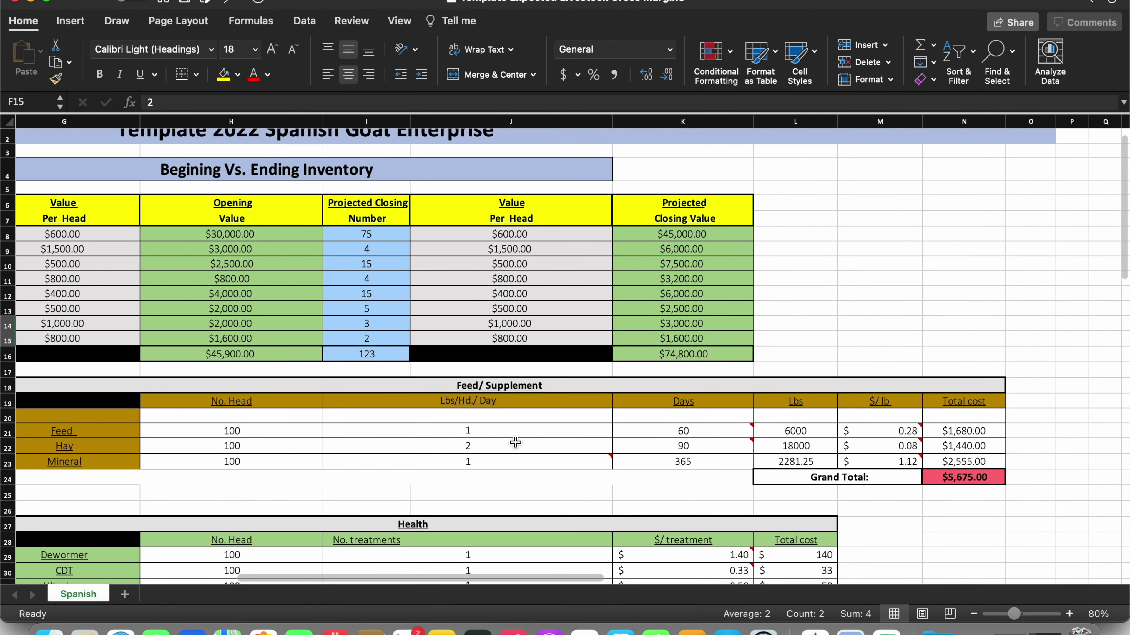
scroll(578, 465, down, 1)
scroll(578, 465, left, 1)
Review the Feed row's head count, pounds per head per day and number of days, including the days comment
click(290, 427)
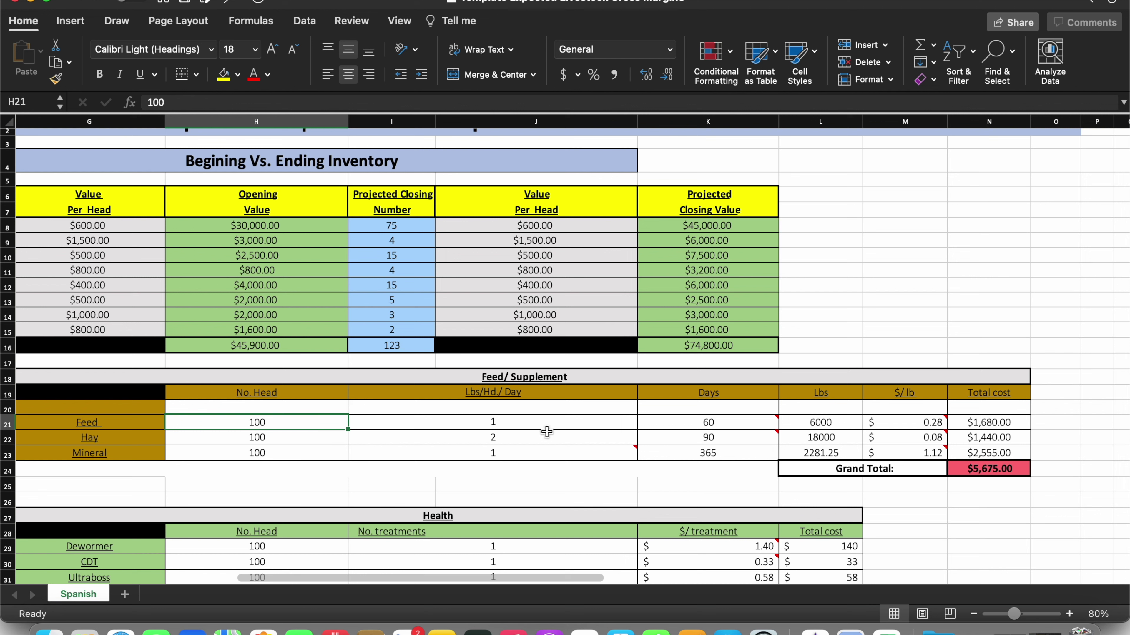
click(496, 422)
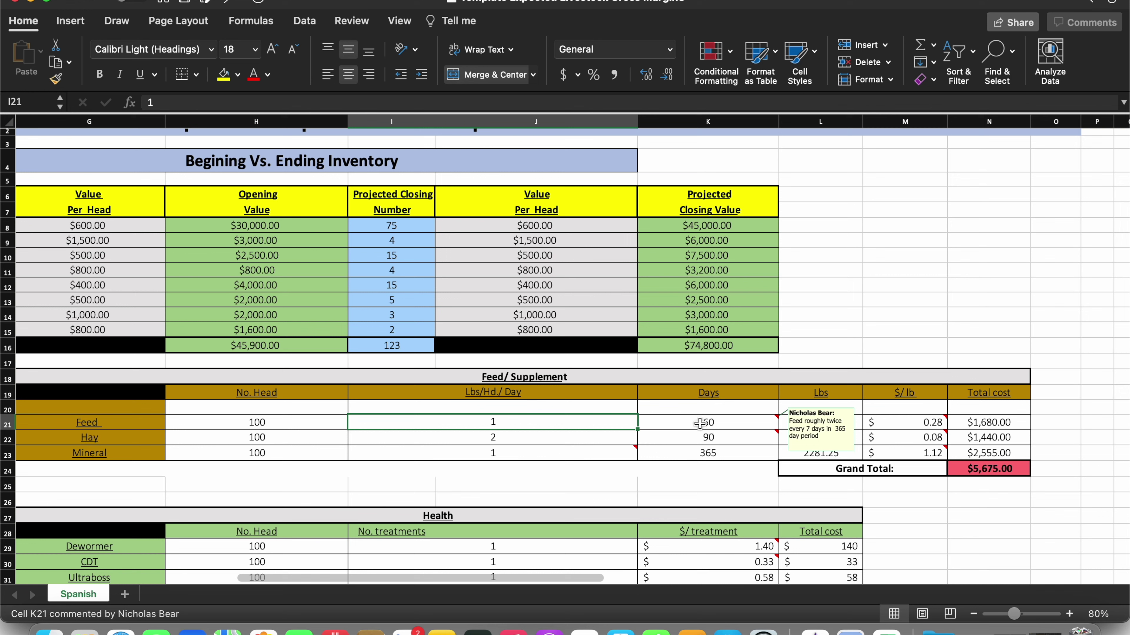
click(700, 424)
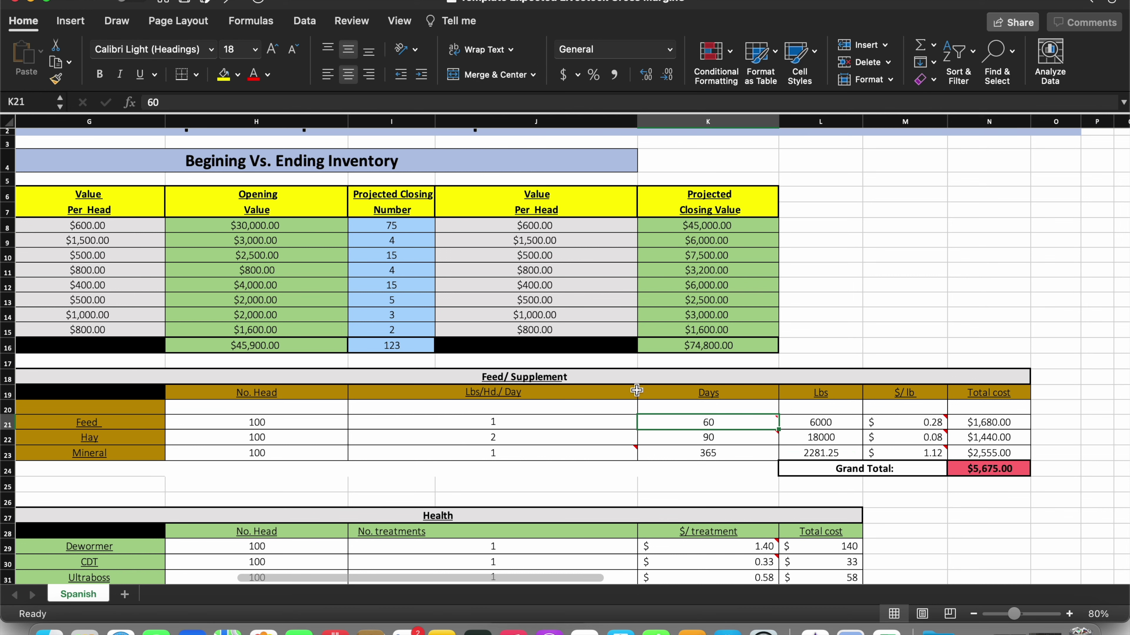
Try a Feed rate of 2 lbs per head per day, and undo that change
click(546, 420)
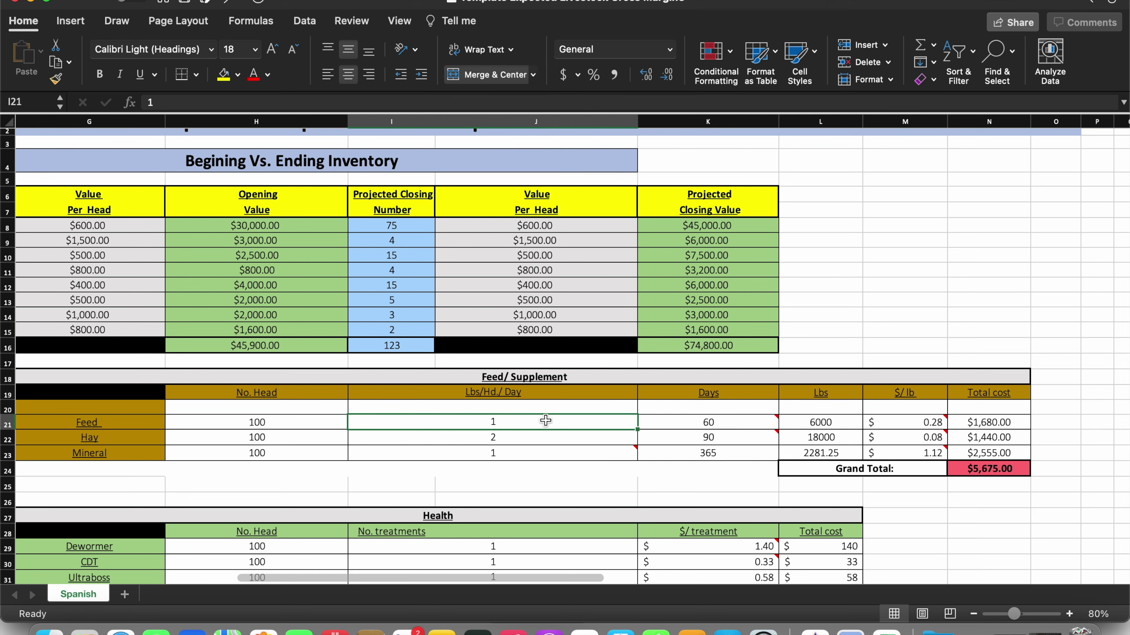
text(2)
key(Return)
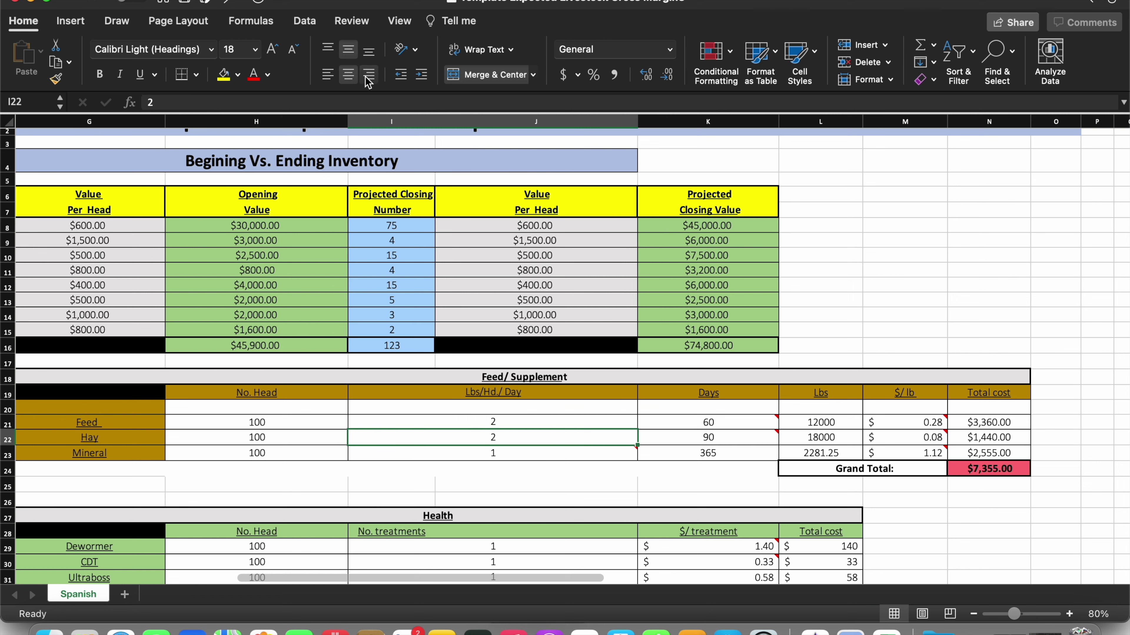
click(205, 2)
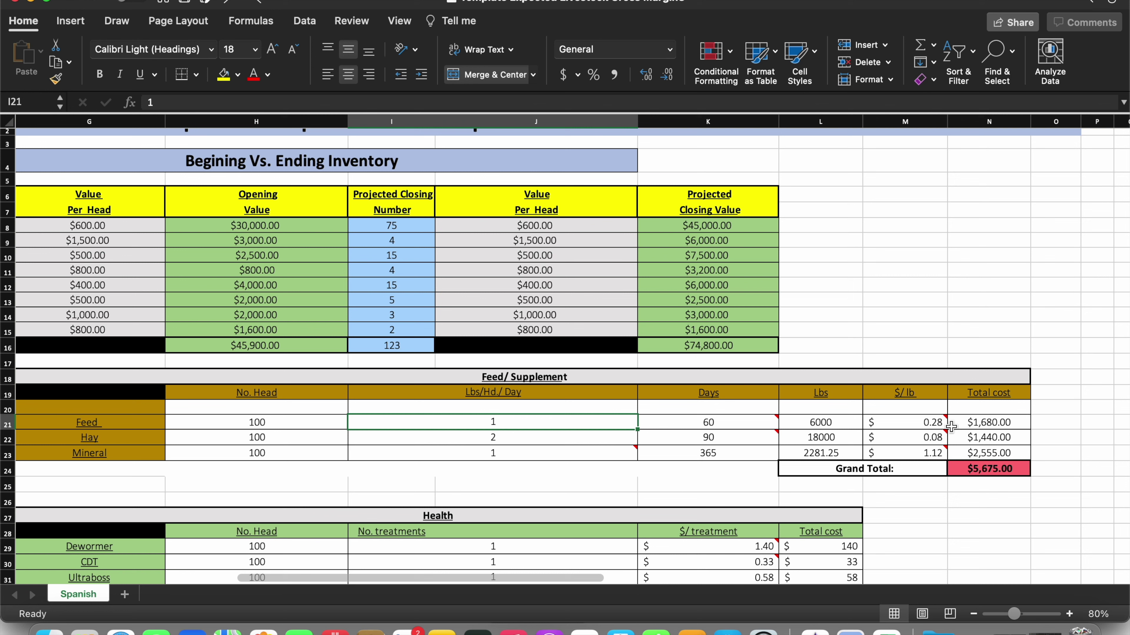
Set the Feed row's Lbs/Hd./Day value to 2
click(514, 425)
text(2)
key(Return)
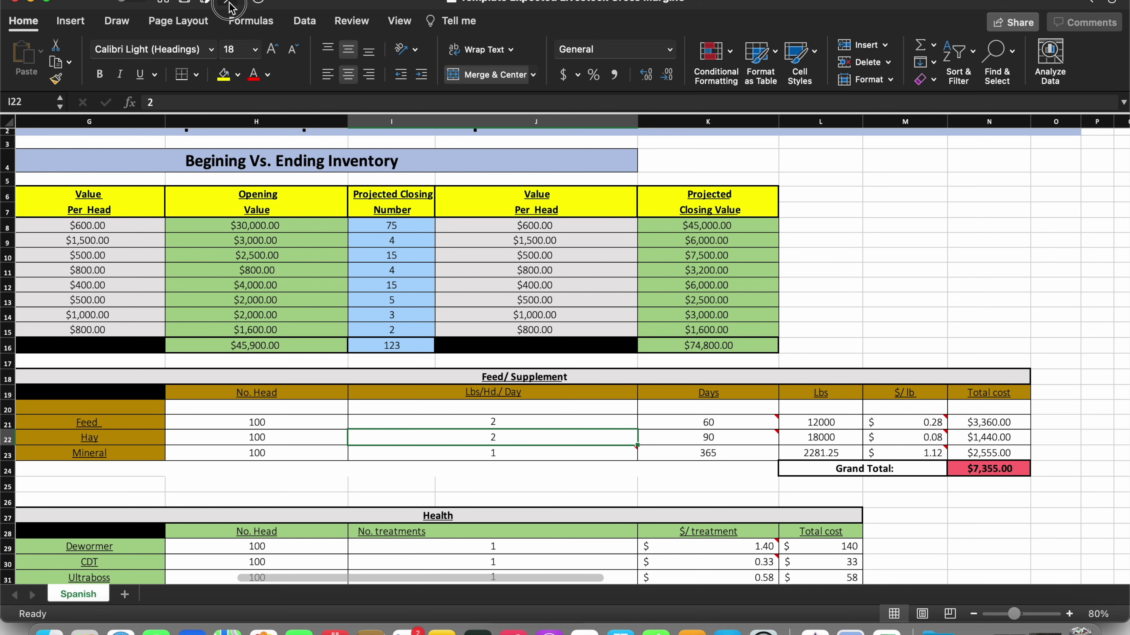
Try 80 feeding days in the Feed row, and undo that change
click(666, 426)
mouse_move(665, 426)
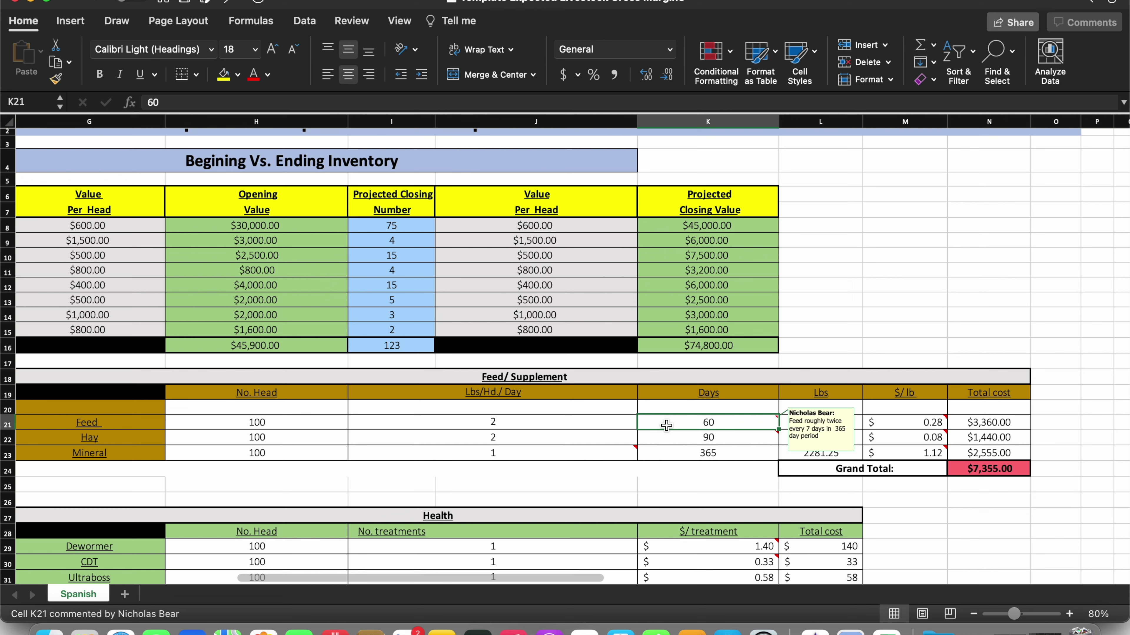
text(80)
key(Return)
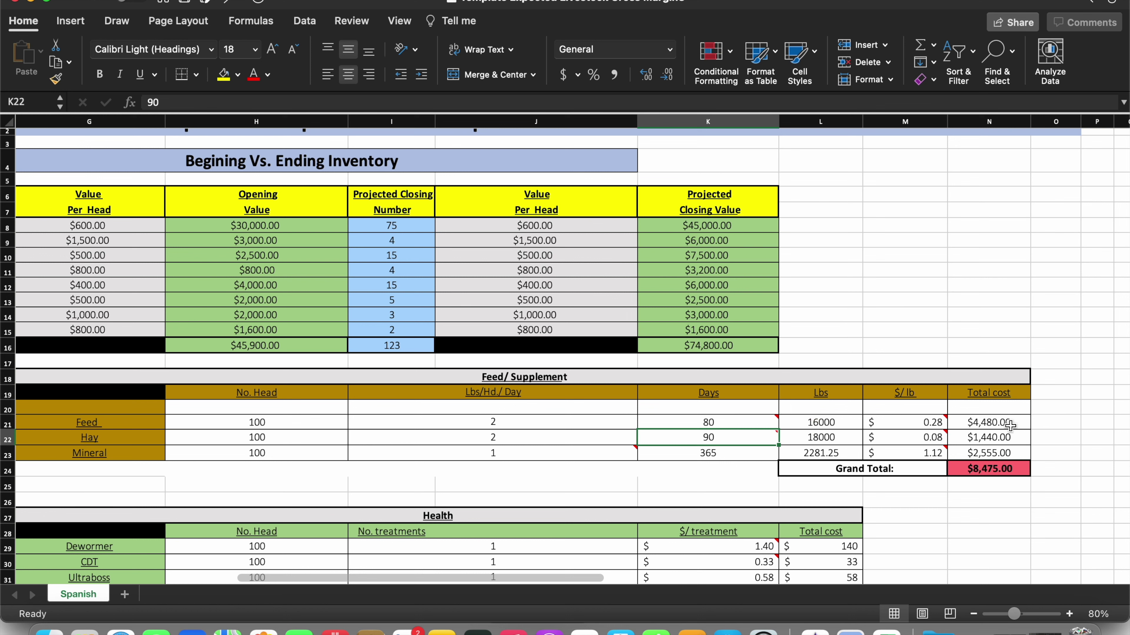
click(228, 4)
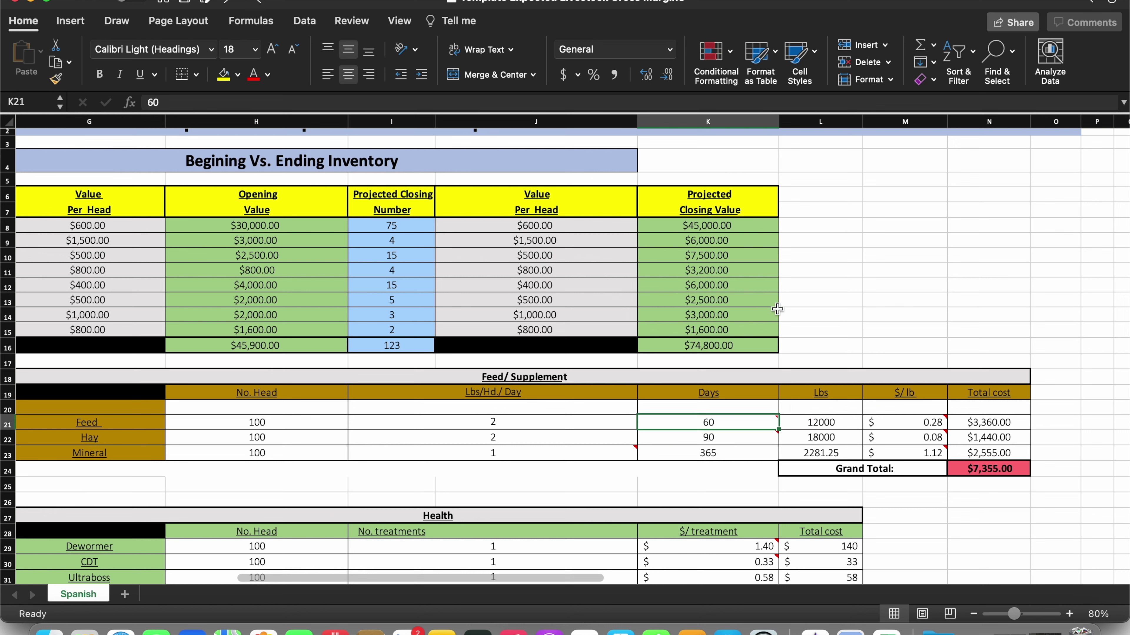
Check the Feed row's Lbs formula and set its Lbs/Hd./Day value to 1
click(836, 420)
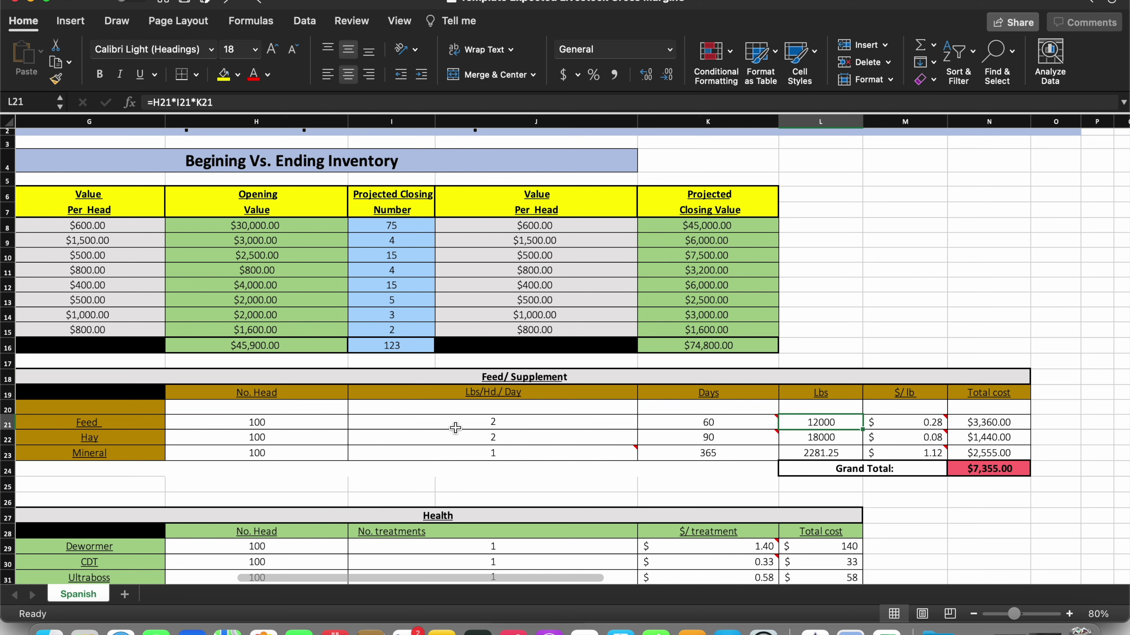
click(478, 426)
text(1)
key(Return)
Review the Feed row's head count, price per pound and Total cost formula
click(287, 423)
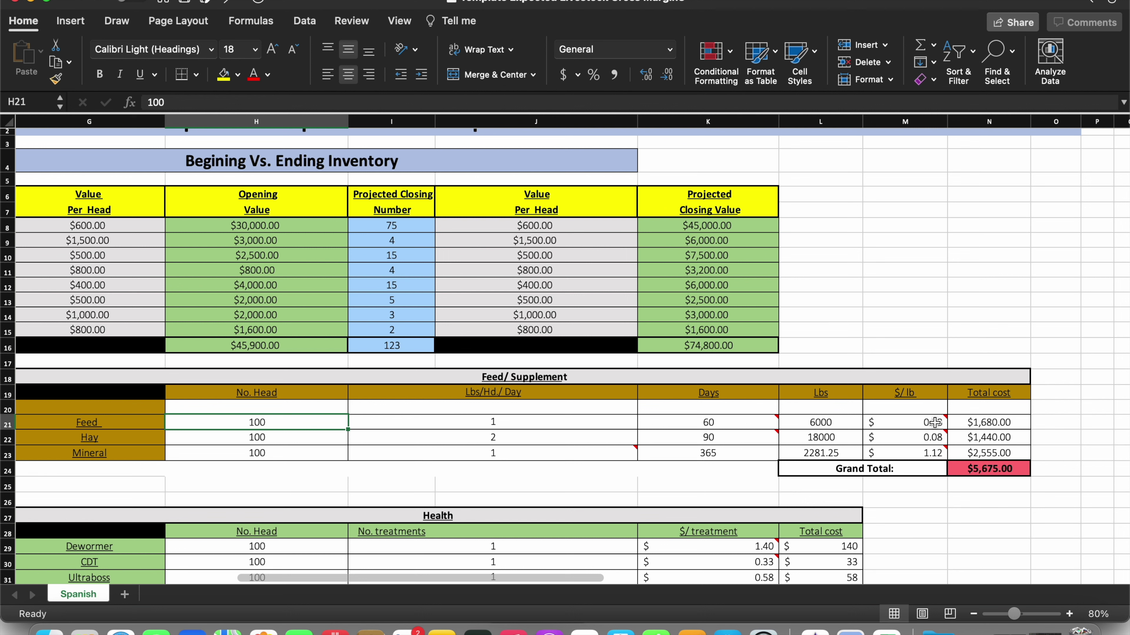
mouse_move(934, 422)
click(923, 422)
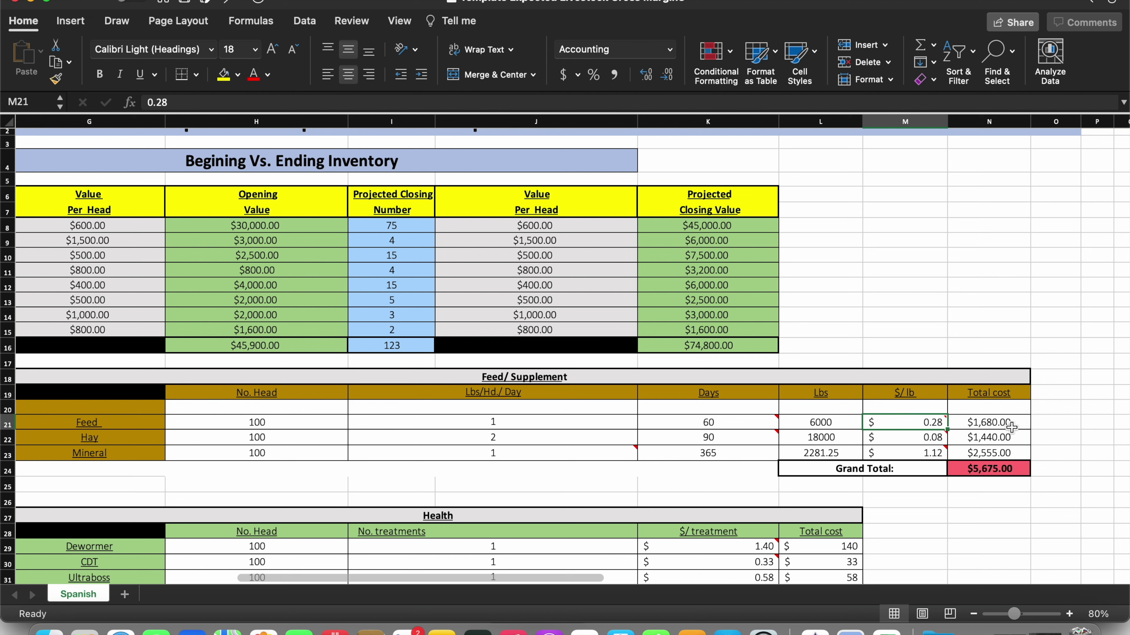
click(1009, 426)
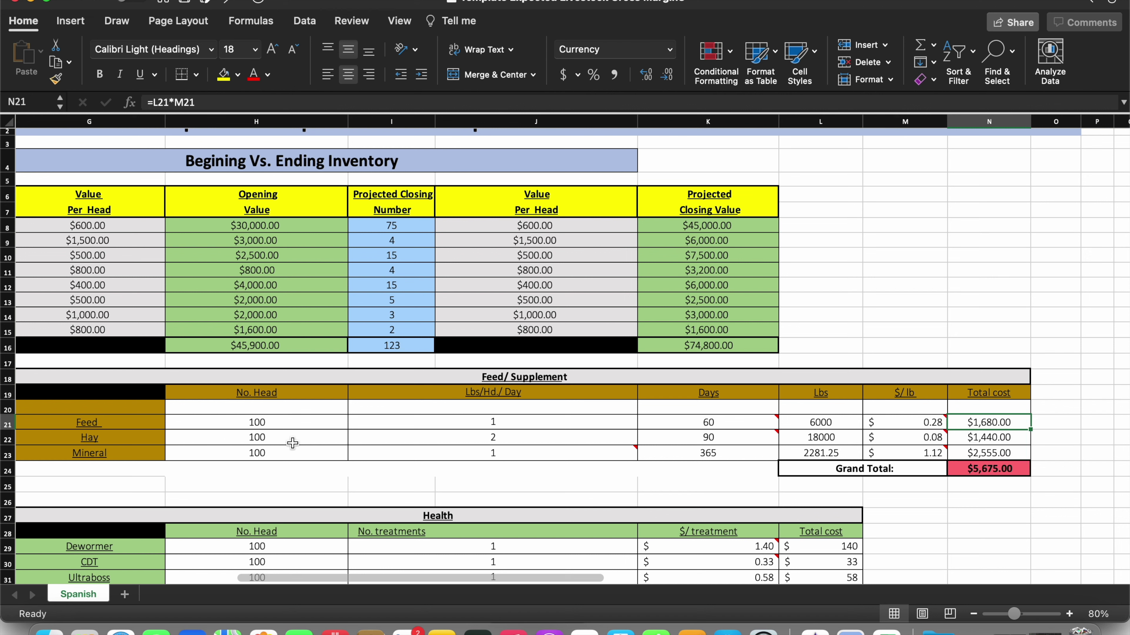
Set the Hay row's Lbs/Hd./Day to 3 and check its days and Lbs formula
click(267, 438)
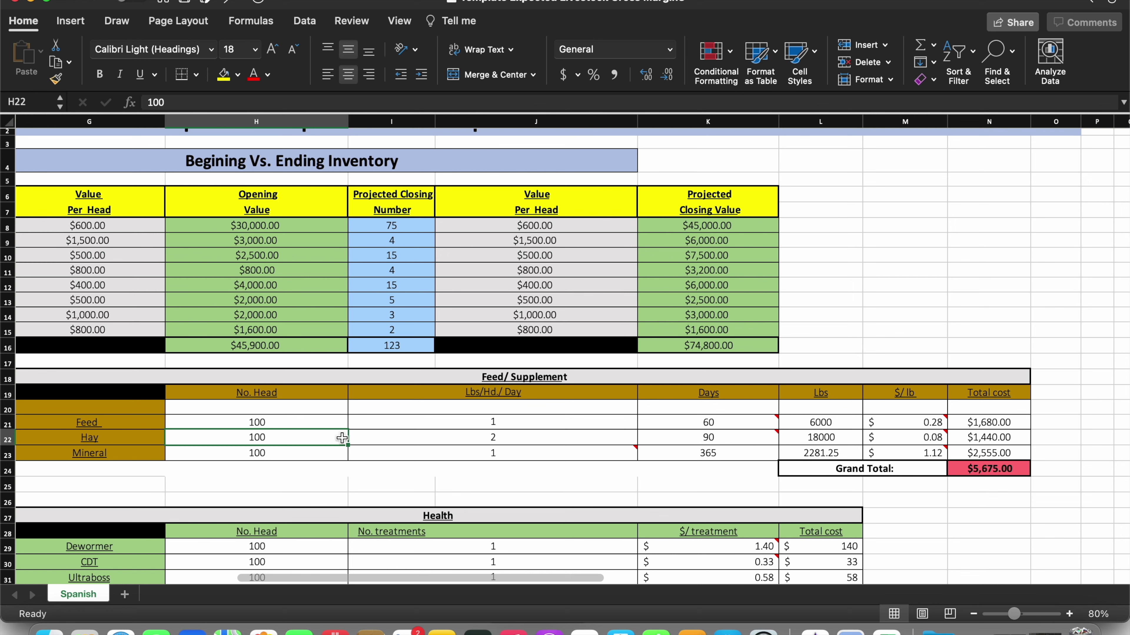
click(499, 437)
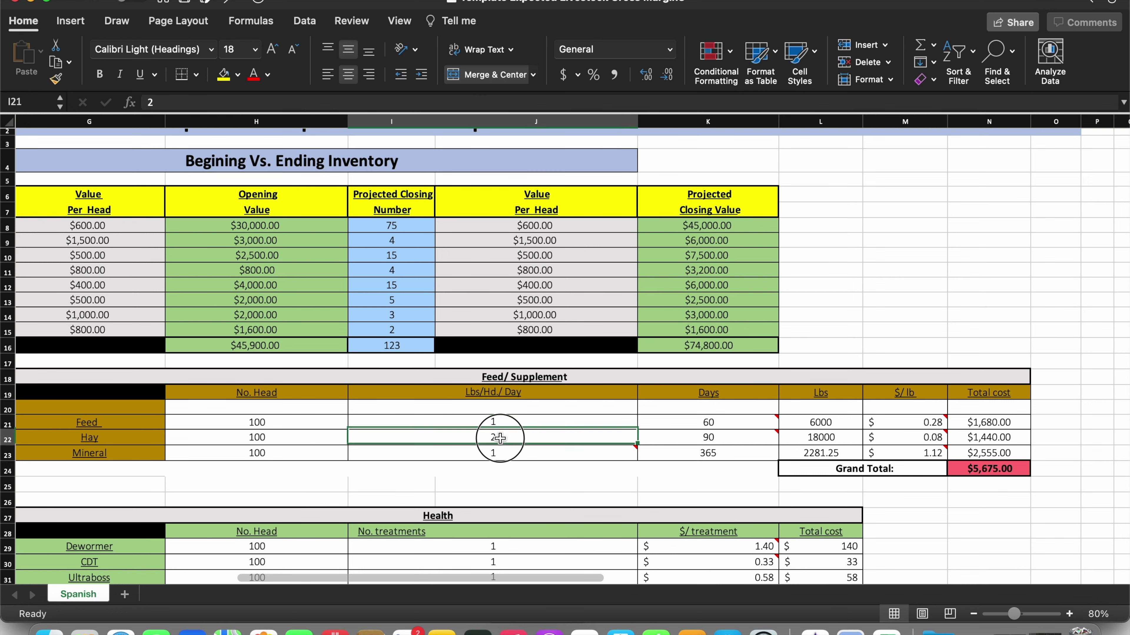
text(3)
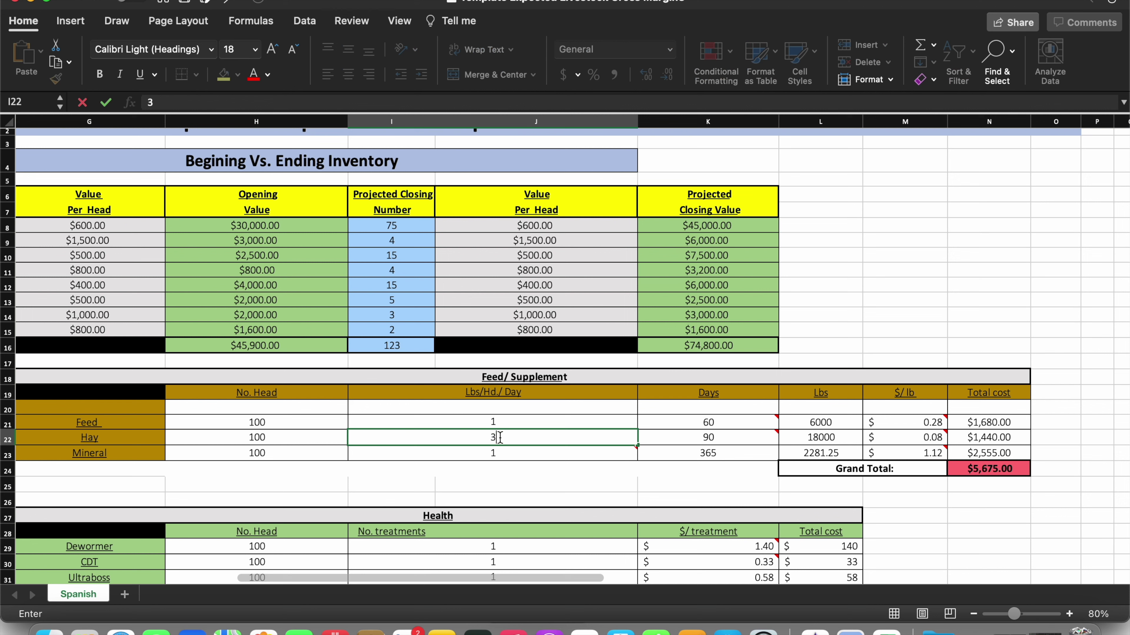
key(Return)
click(498, 438)
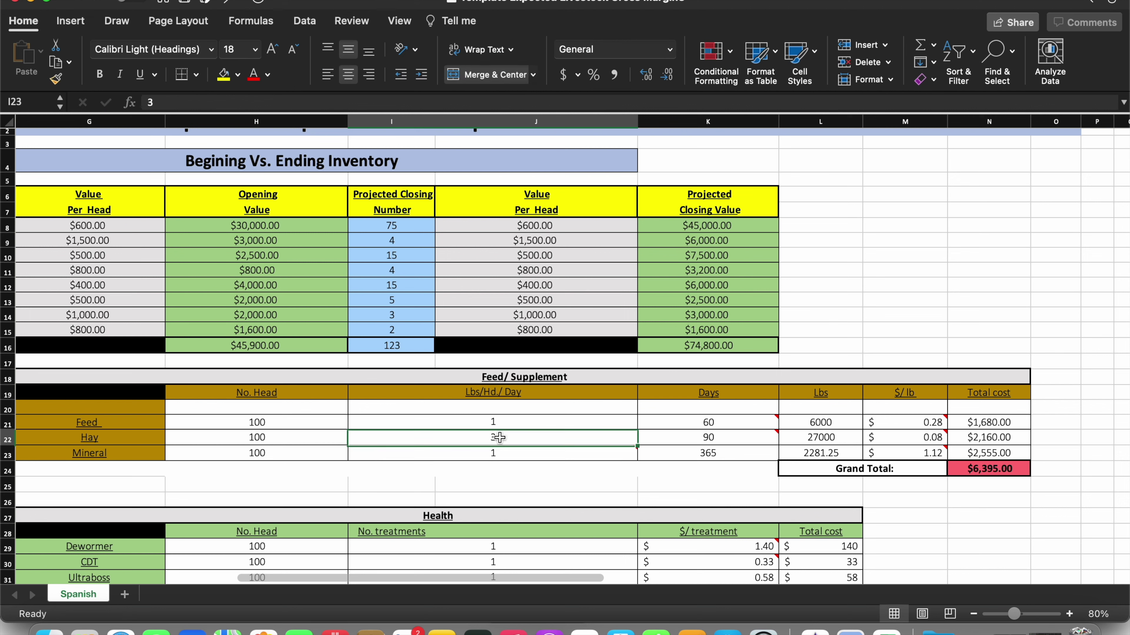
click(739, 440)
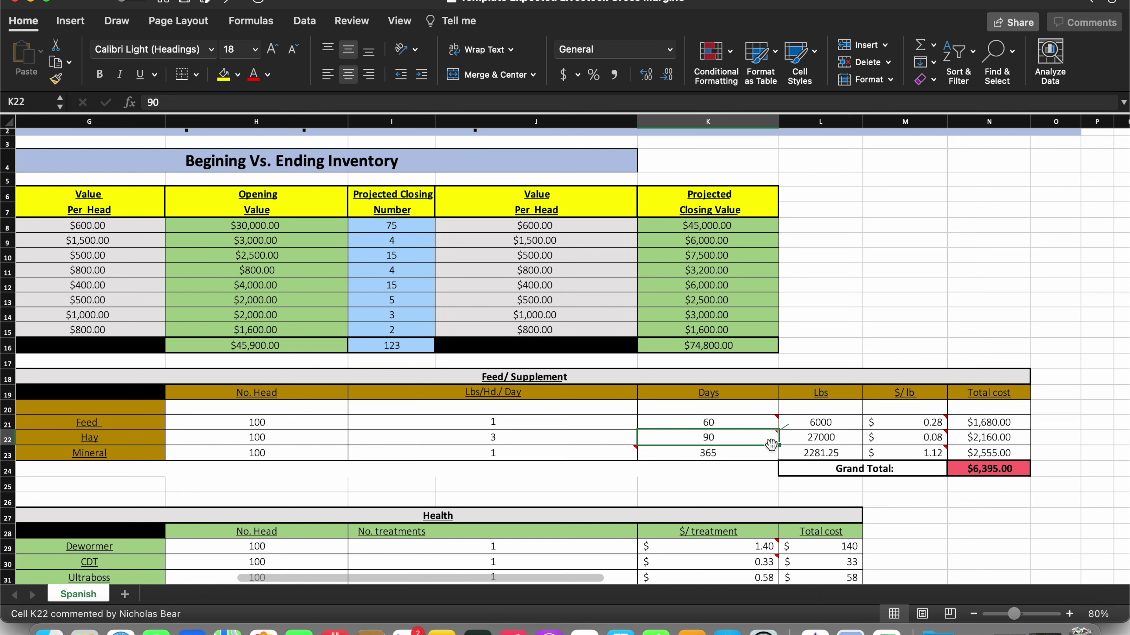
click(842, 442)
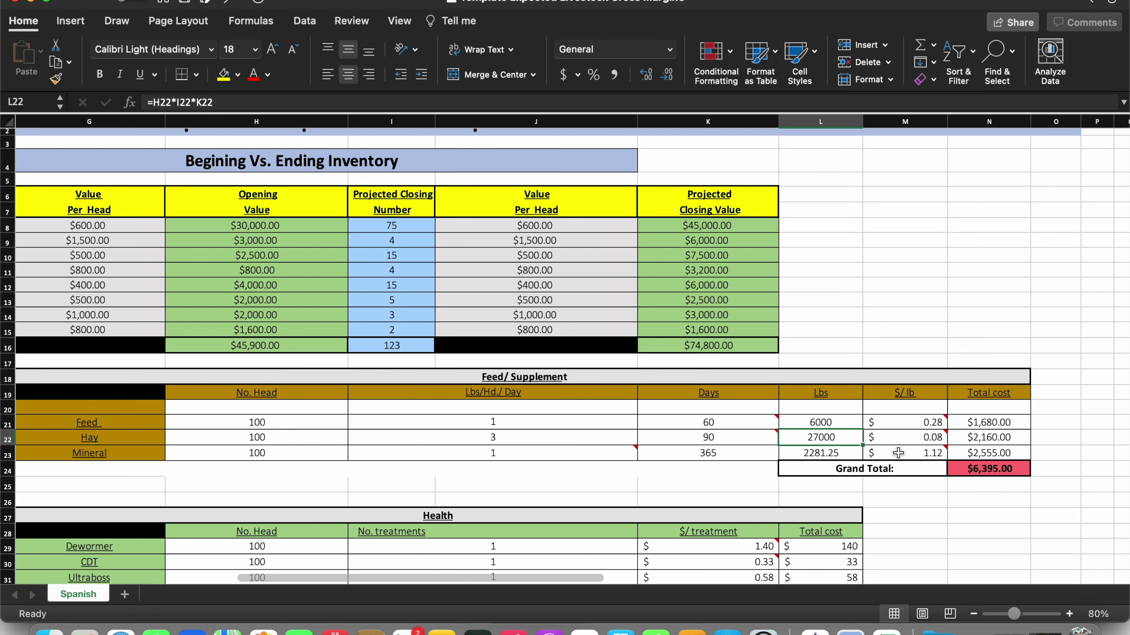
Read the Hay price comment, try a $/lb value of 0.07, and undo that change
click(933, 438)
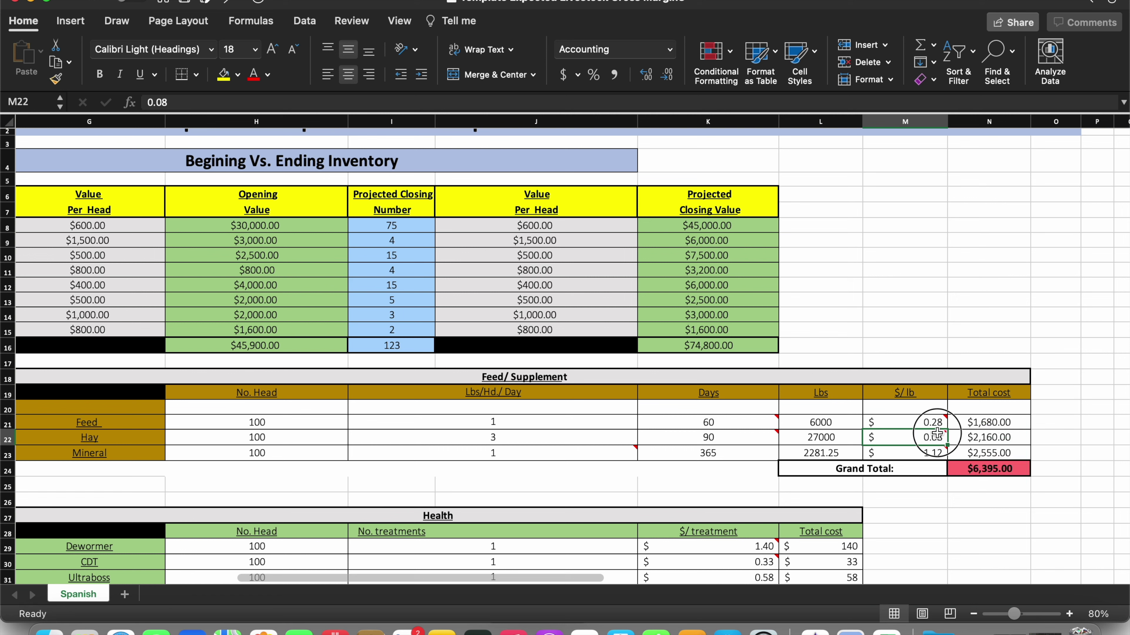
mouse_move(937, 434)
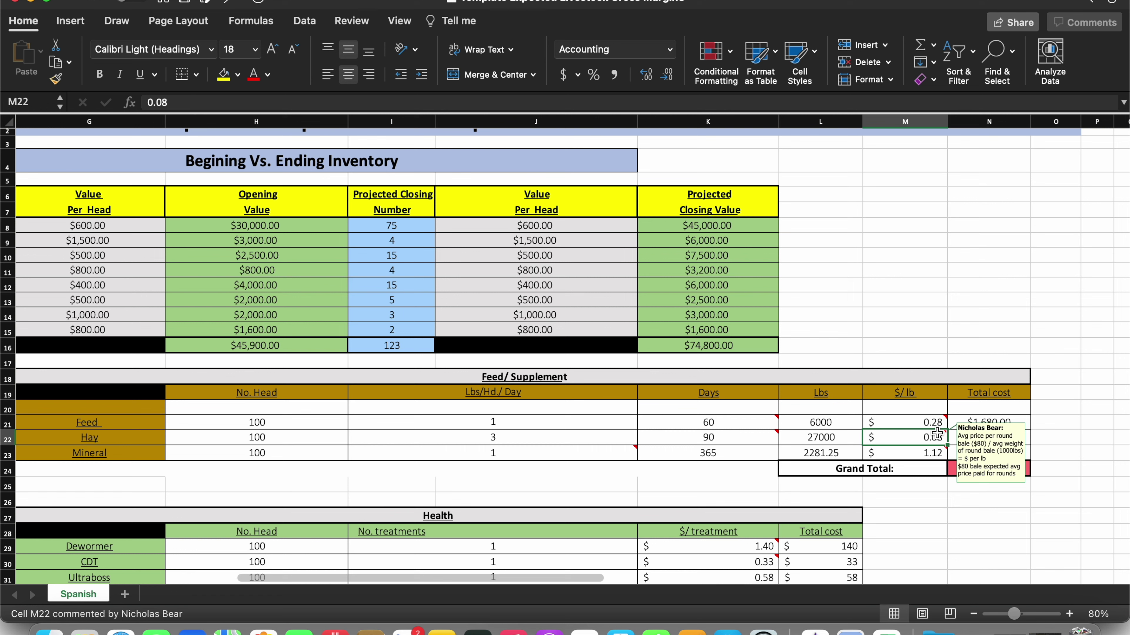
text(0.07)
key(Return)
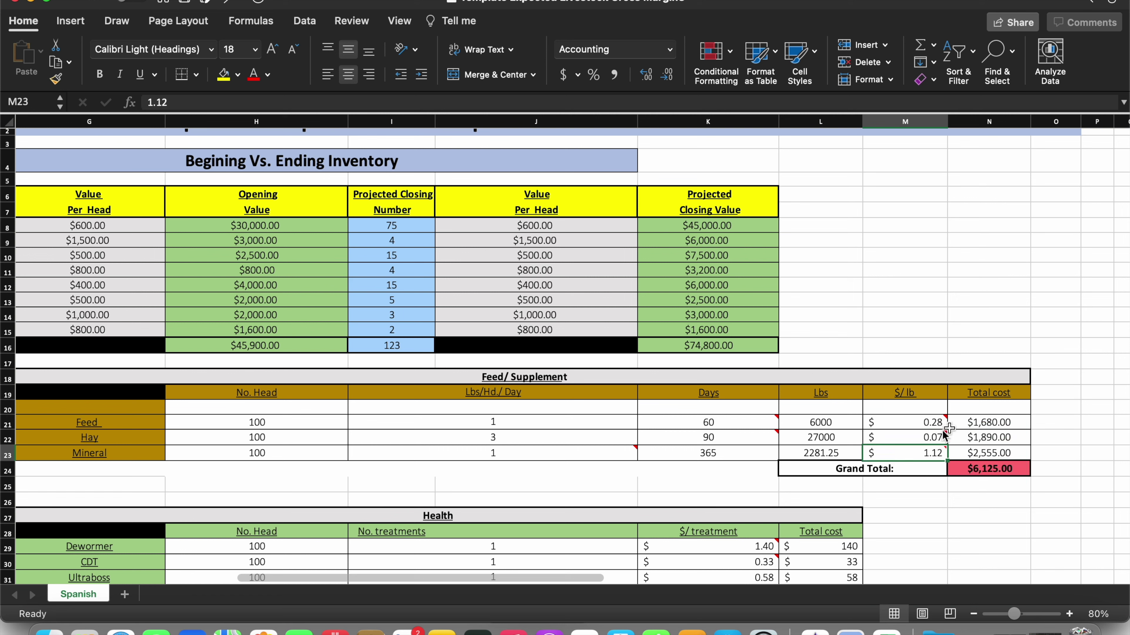
click(229, 3)
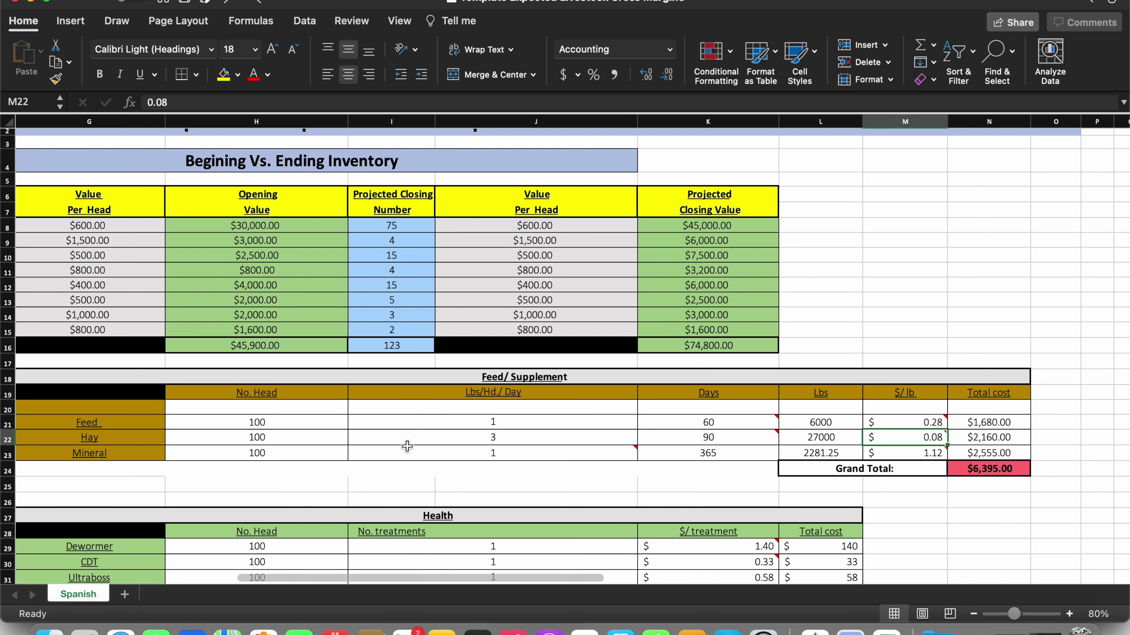
Check the Mineral row's head count and set its daily amount per head to 1.2
click(240, 453)
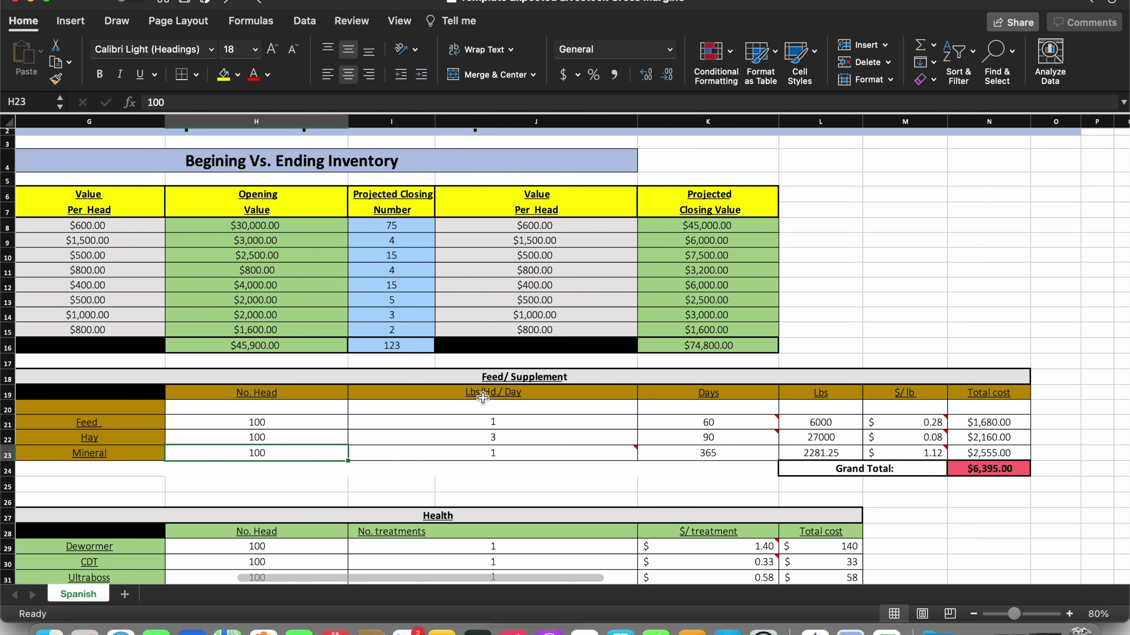
click(491, 453)
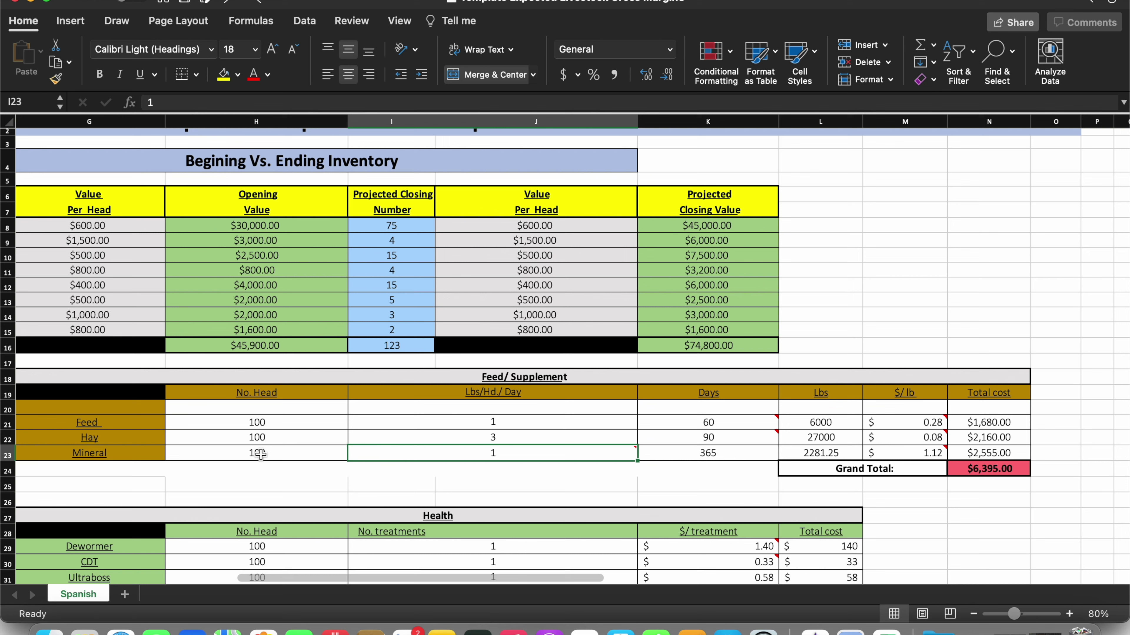
mouse_move(499, 456)
text(1.2)
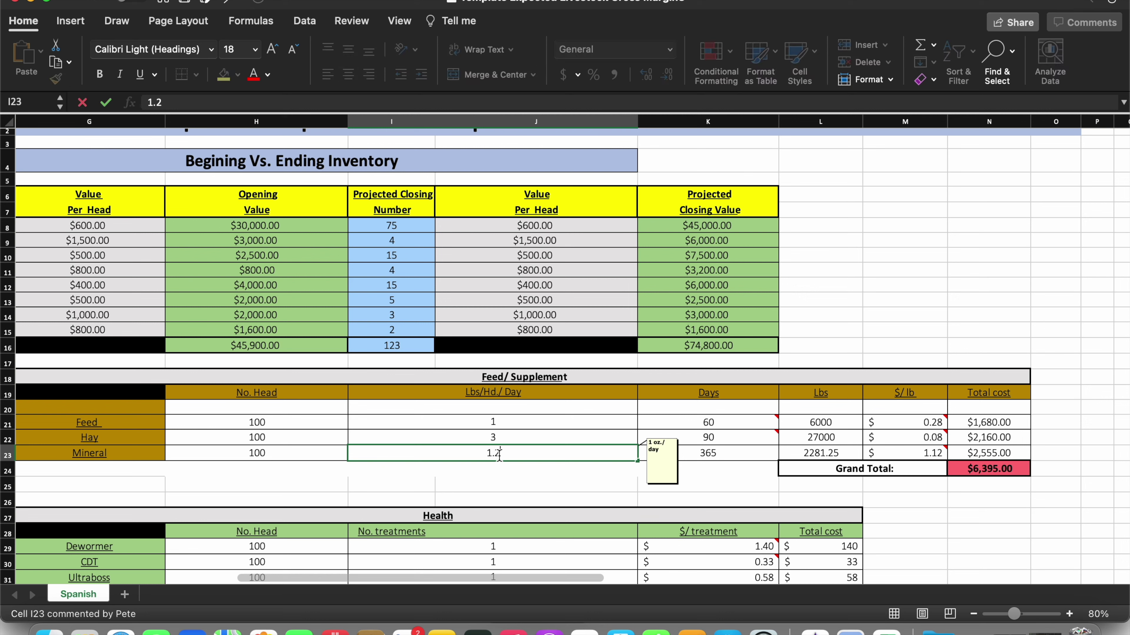
key(Return)
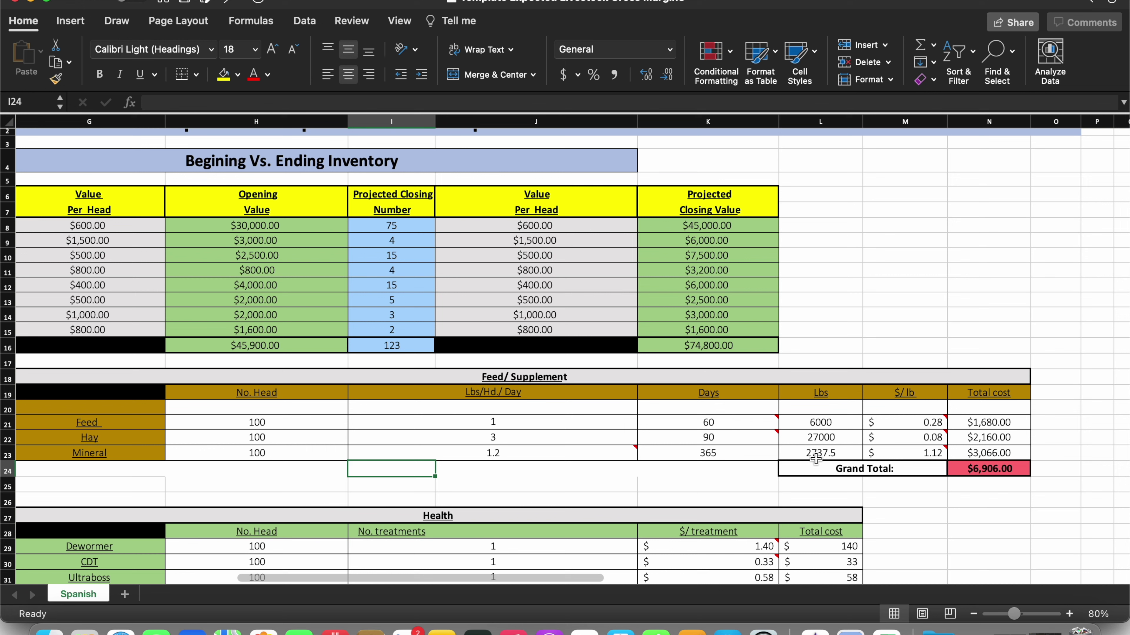
Check the Mineral row's Lbs formula, its $/lb value and the comment attached to that price
click(808, 451)
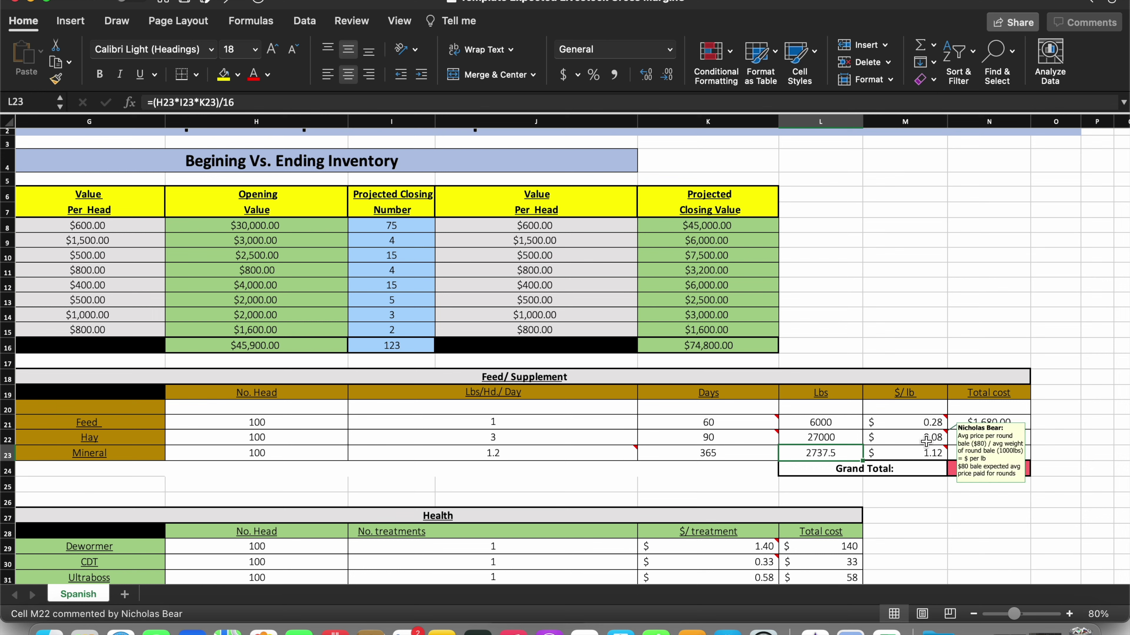
click(930, 453)
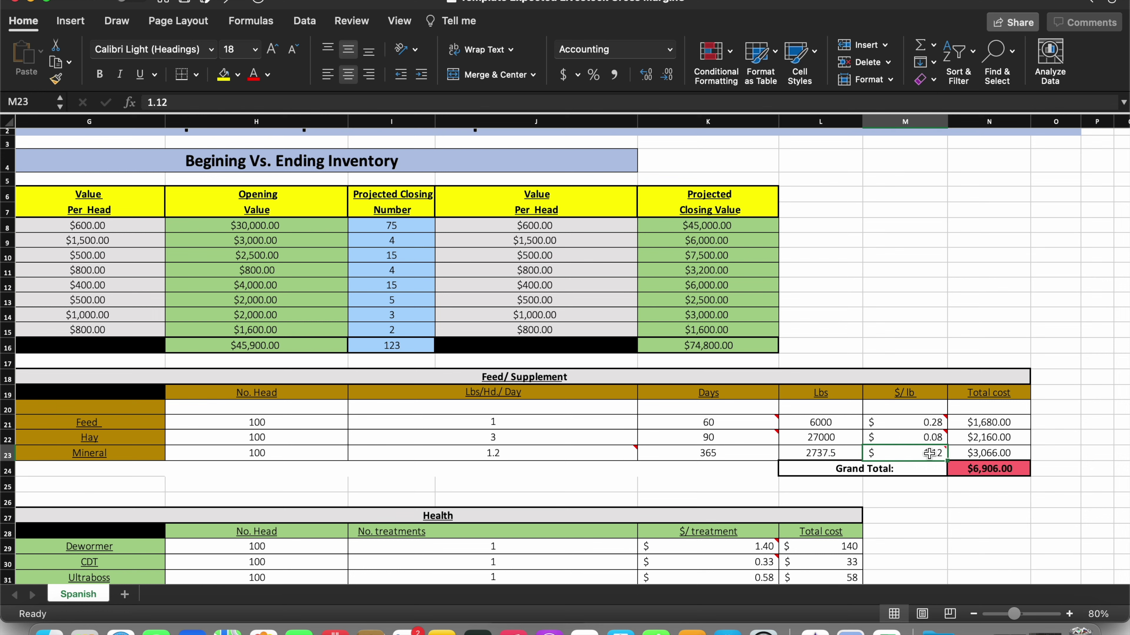
mouse_move(938, 452)
Edit the Mineral $/lb comment so the price of the 25 lb sack reads 1.12 per pound
right_click(919, 449)
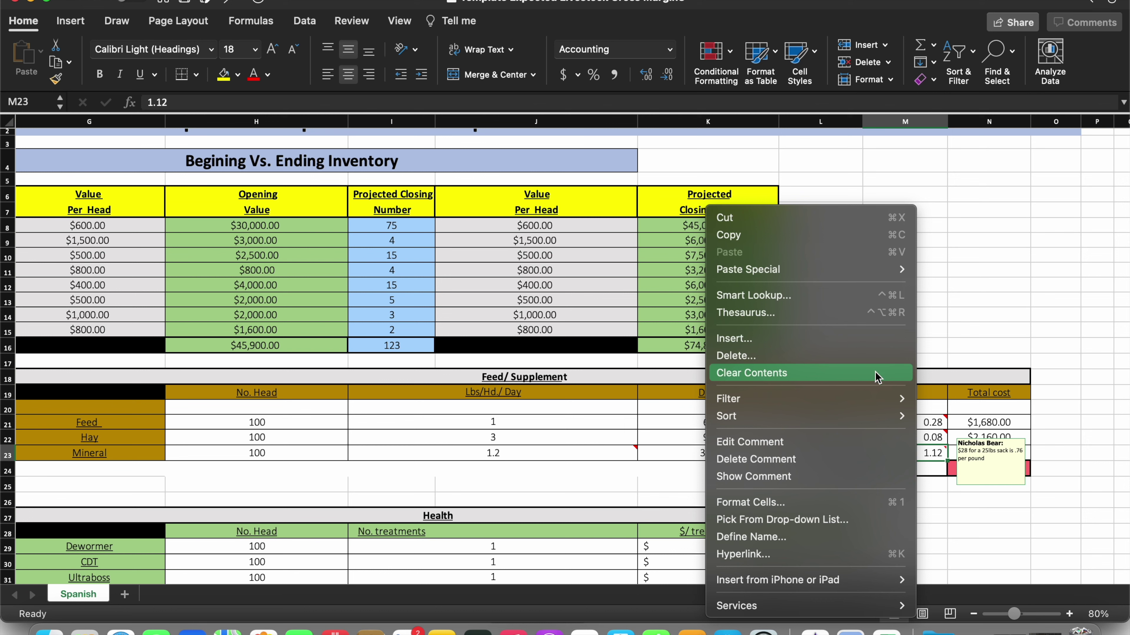
click(780, 441)
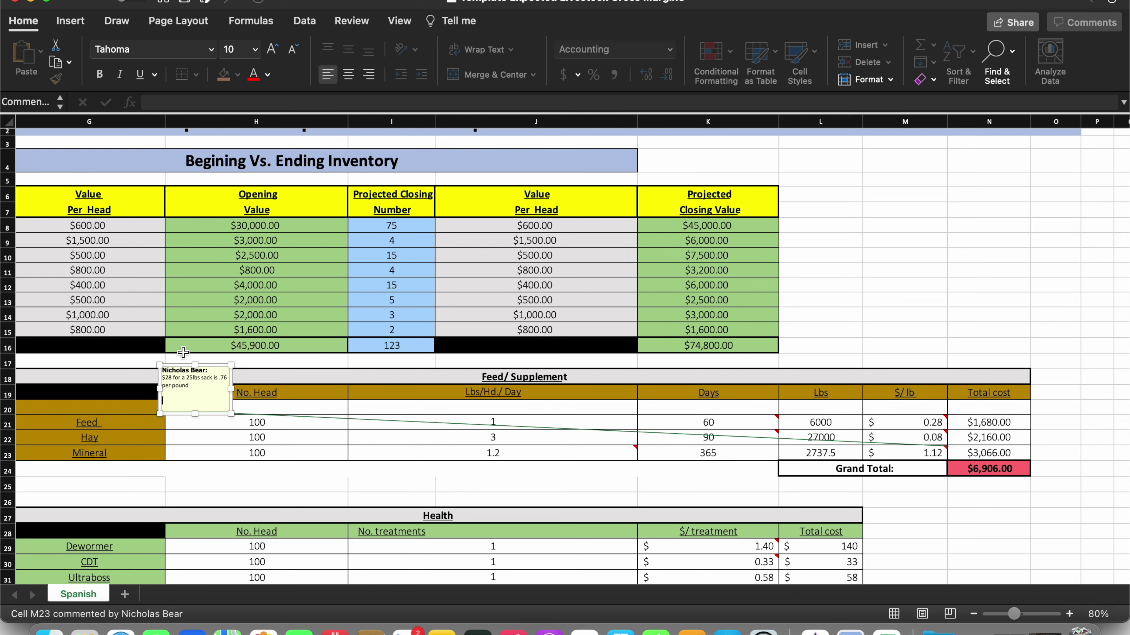
click(226, 377)
key(BackSpace)
key(BackSpace)
key(BackSpace)
text(1.12)
click(924, 484)
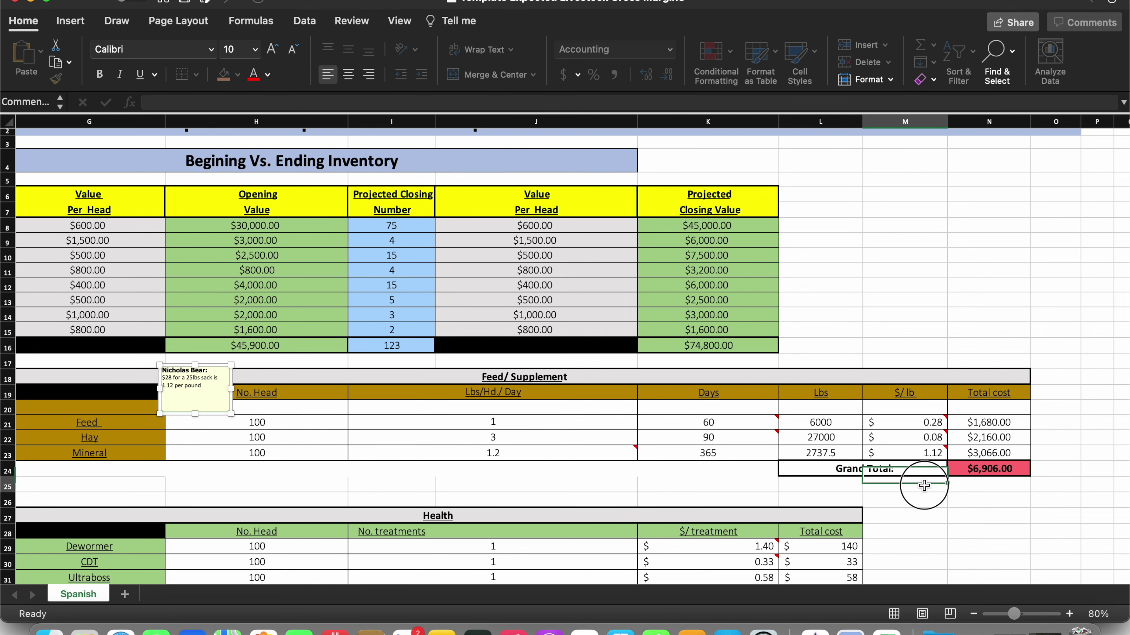
Check the Mineral row's Total cost formula and the Feed/Supplement Grand Total formula
click(977, 451)
click(981, 472)
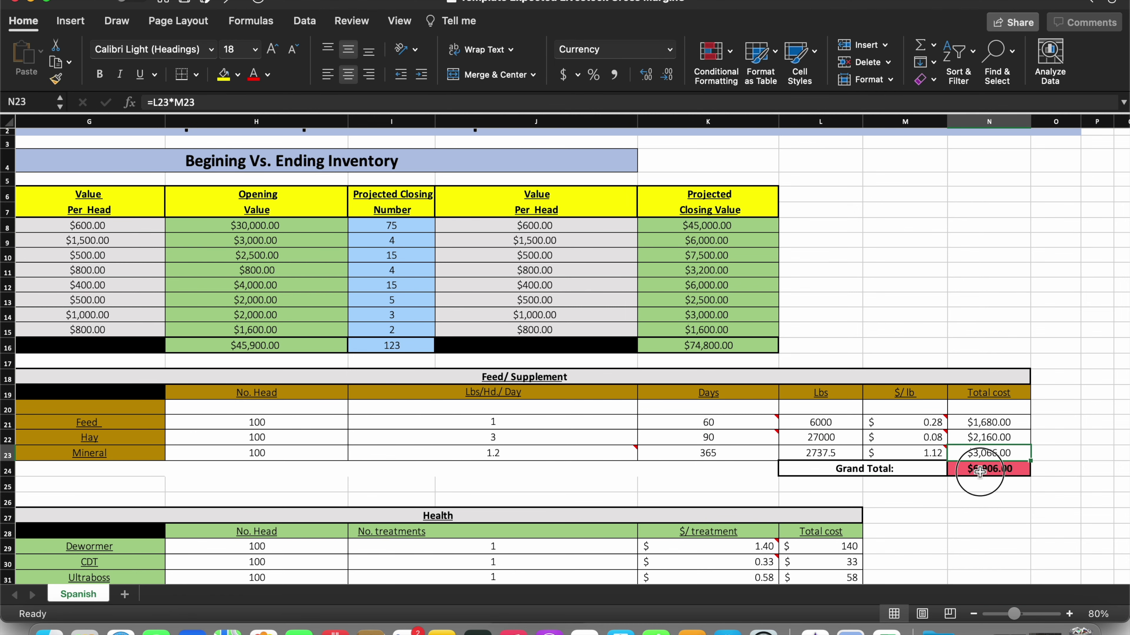
Merge and center the "No. treatments" header across columns I and J in the Health table
scroll(980, 472, down, 3)
scroll(980, 472, down, 10)
scroll(970, 476, right, 5)
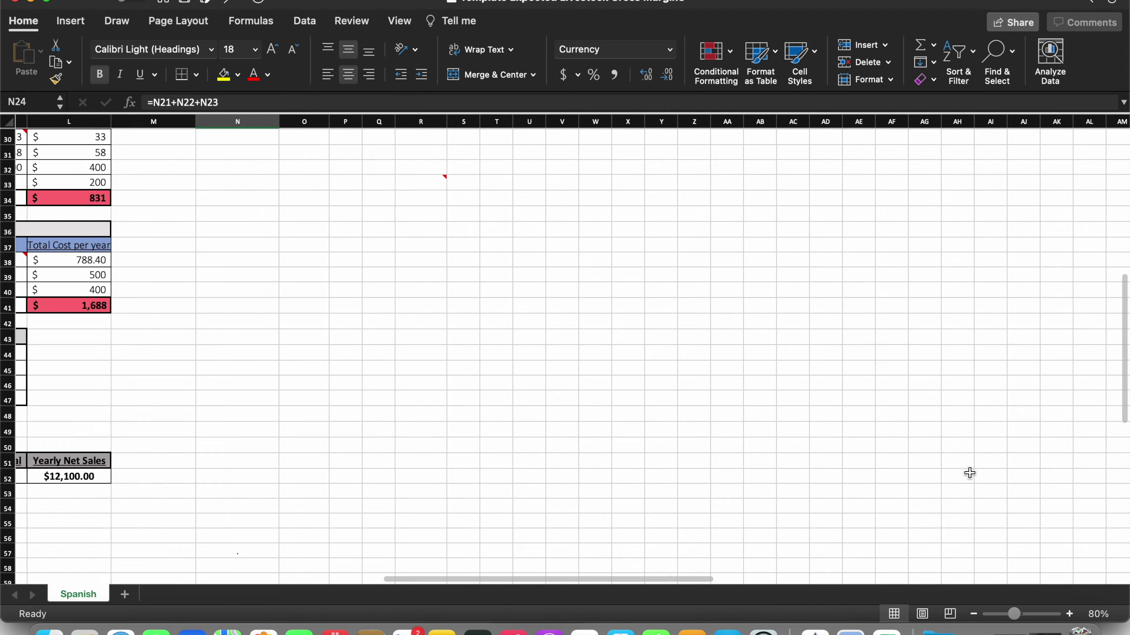
scroll(963, 481, left, 5)
scroll(960, 482, up, 7)
scroll(960, 482, left, 2)
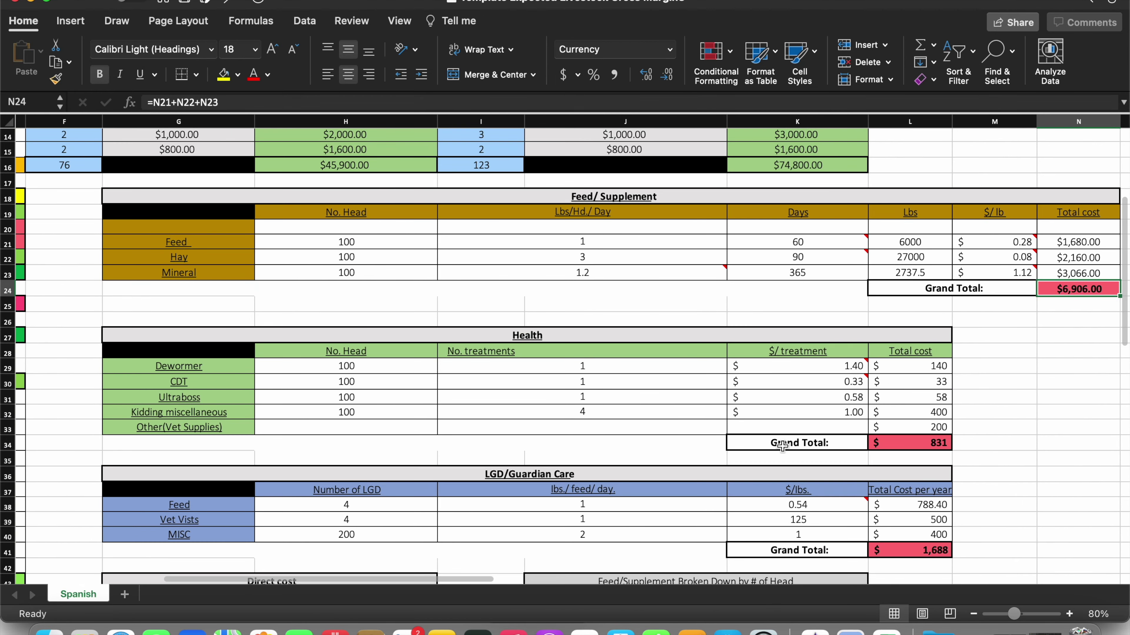
click(345, 381)
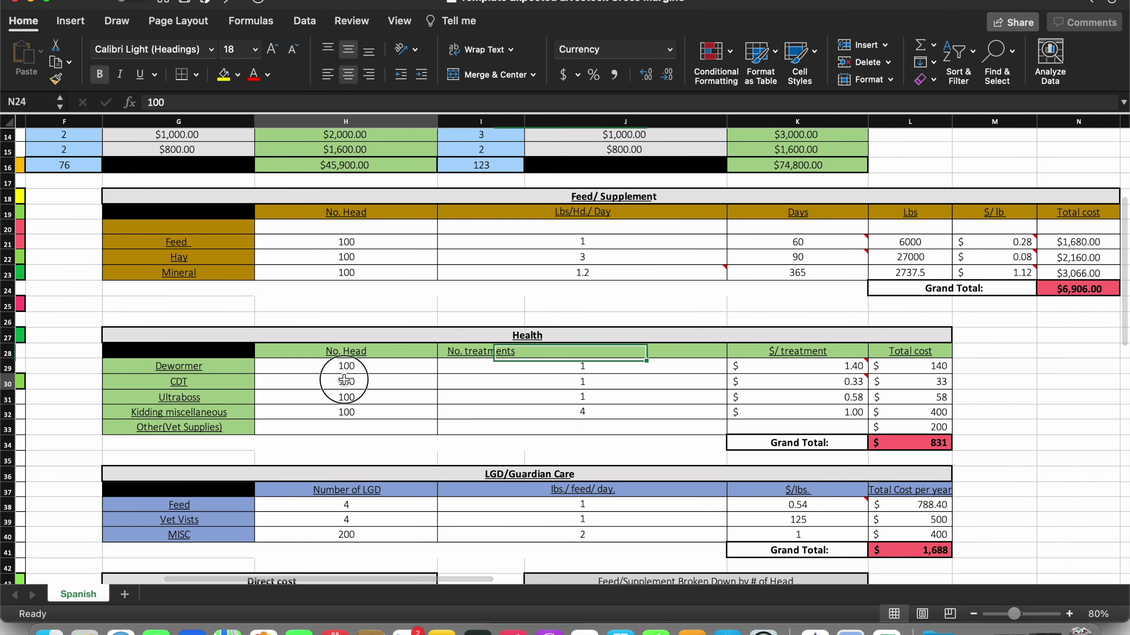
click(512, 352)
drag(663, 350, 498, 351)
click(495, 74)
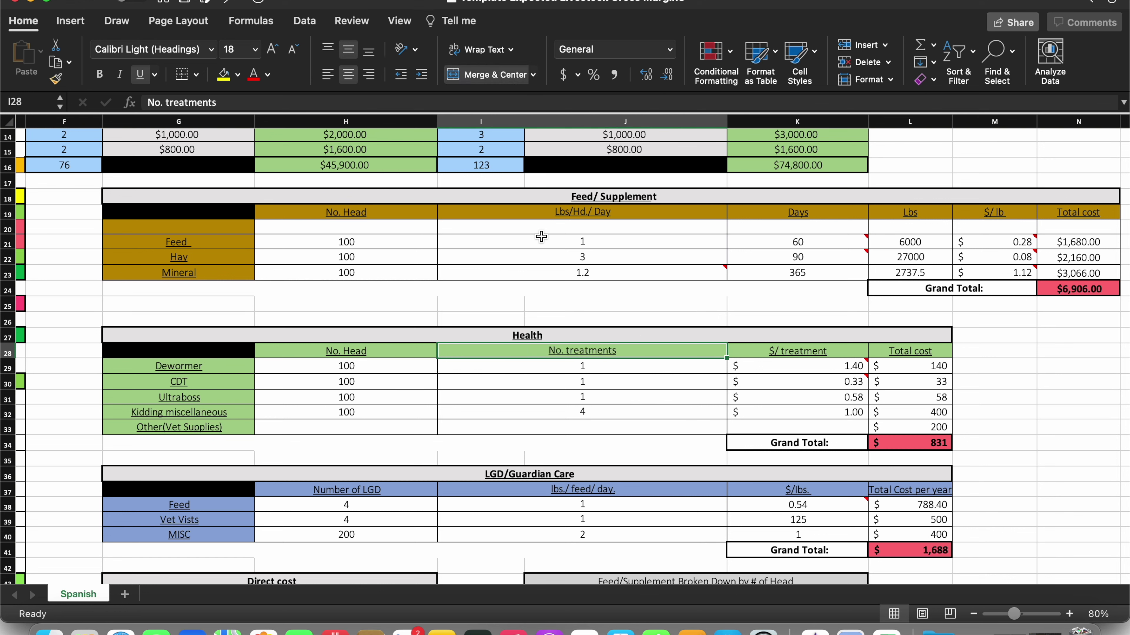
Review the Dewormer and CDT rows' treatment counts, price comments and Total cost formulas in the Health table
click(539, 368)
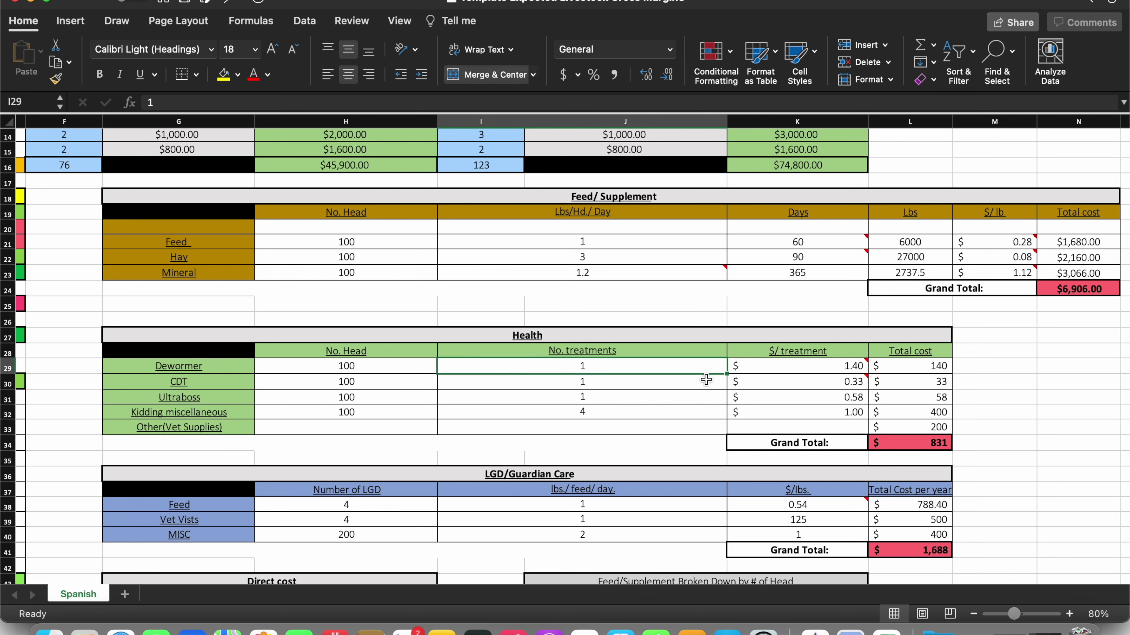
mouse_move(846, 365)
scroll(823, 392, up, 1)
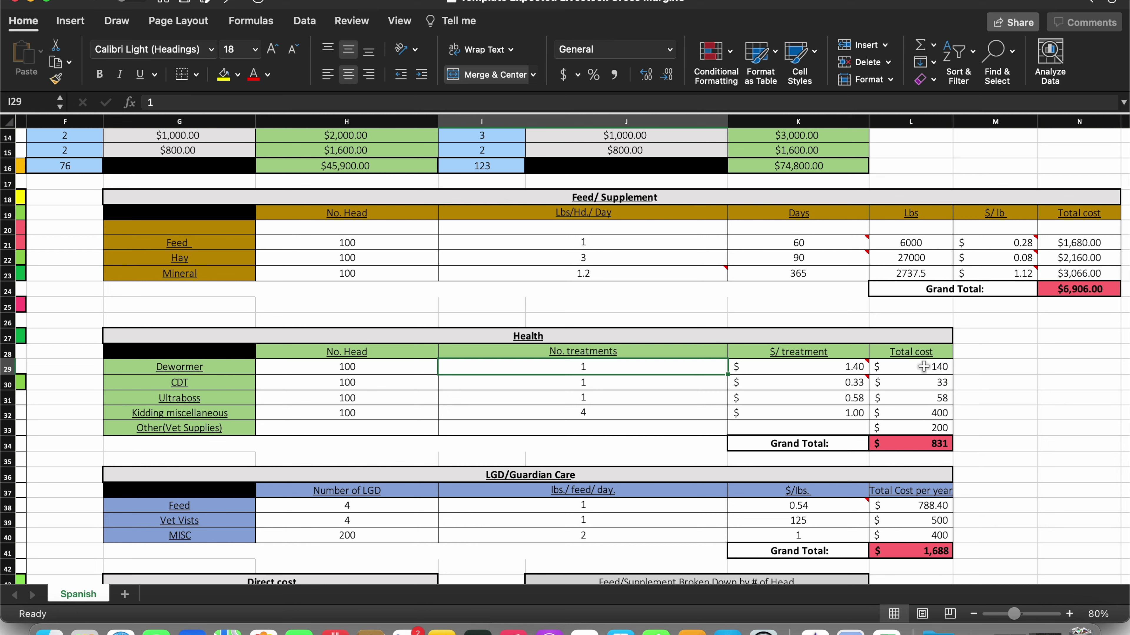
click(924, 368)
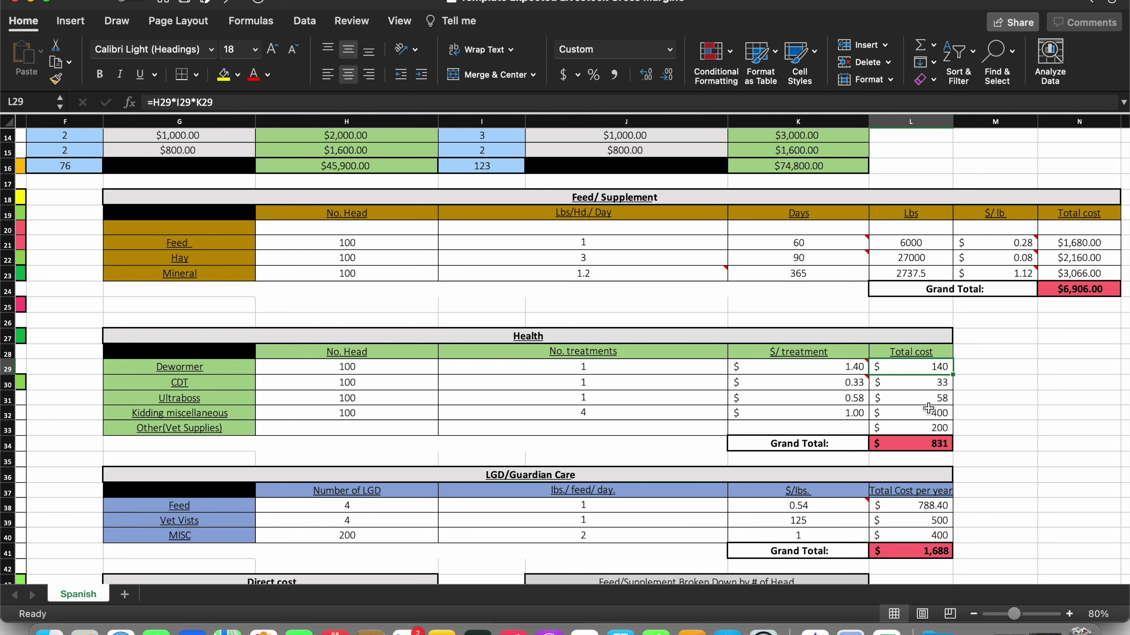
mouse_move(839, 385)
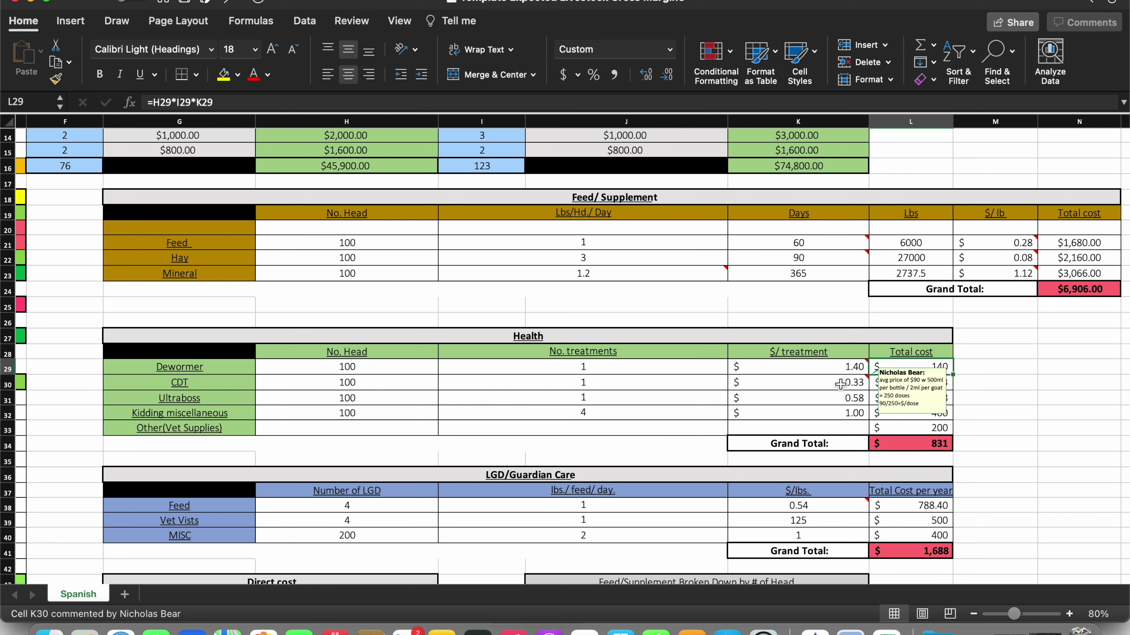
click(943, 384)
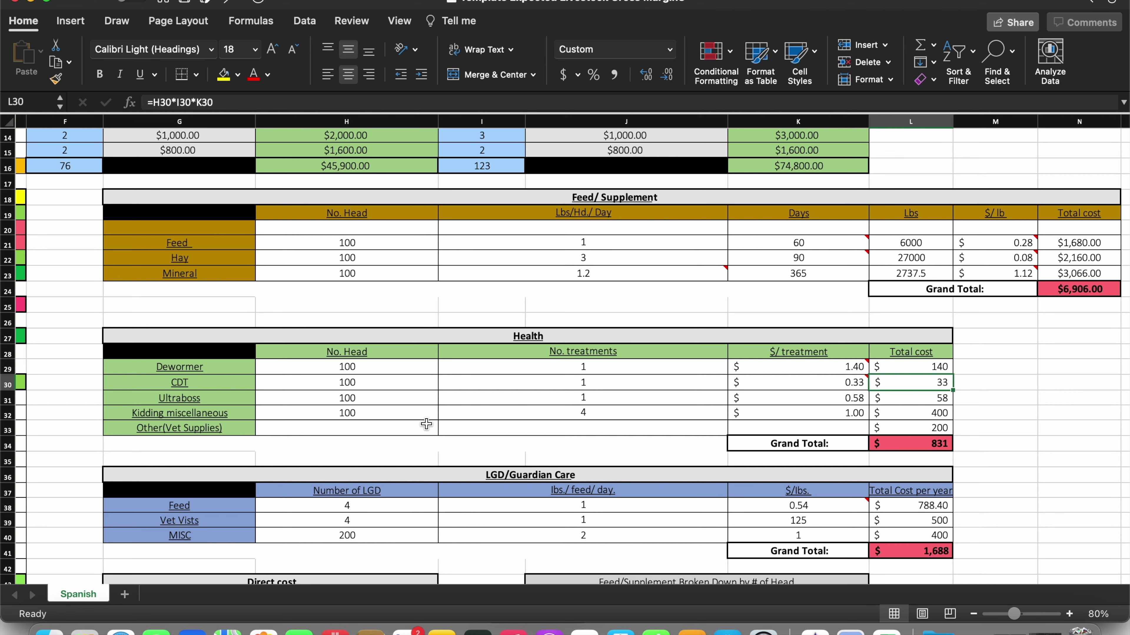
Check the Kidding miscellaneous row's head count, treatments, price and cost formula, plus the Other(Vet Supplies) cost
click(402, 413)
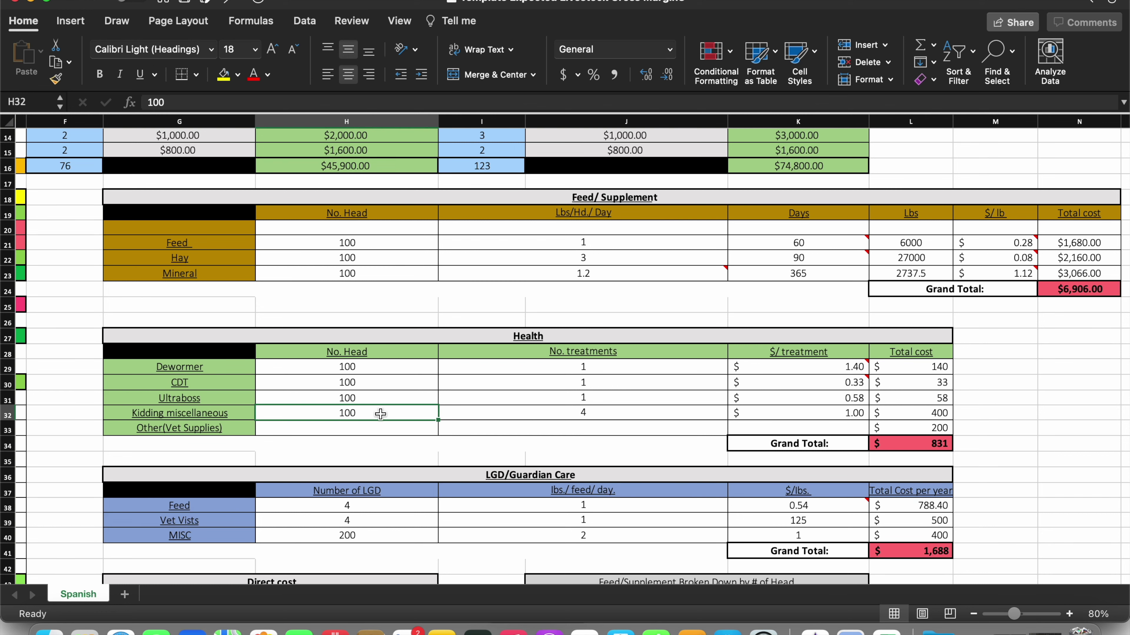
click(583, 411)
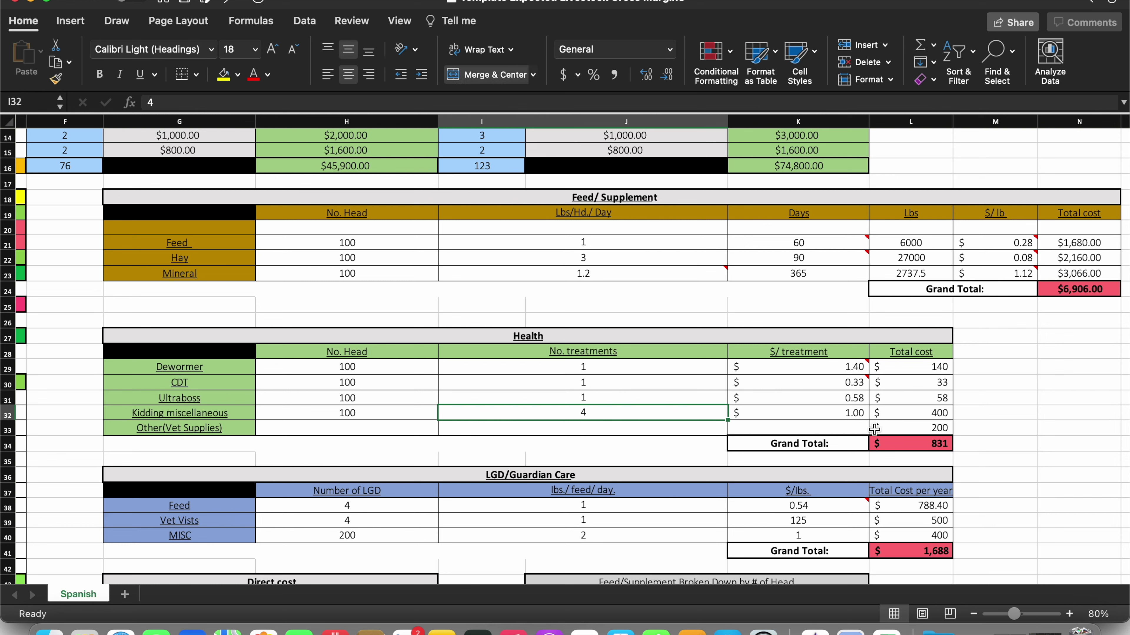
click(851, 413)
click(923, 410)
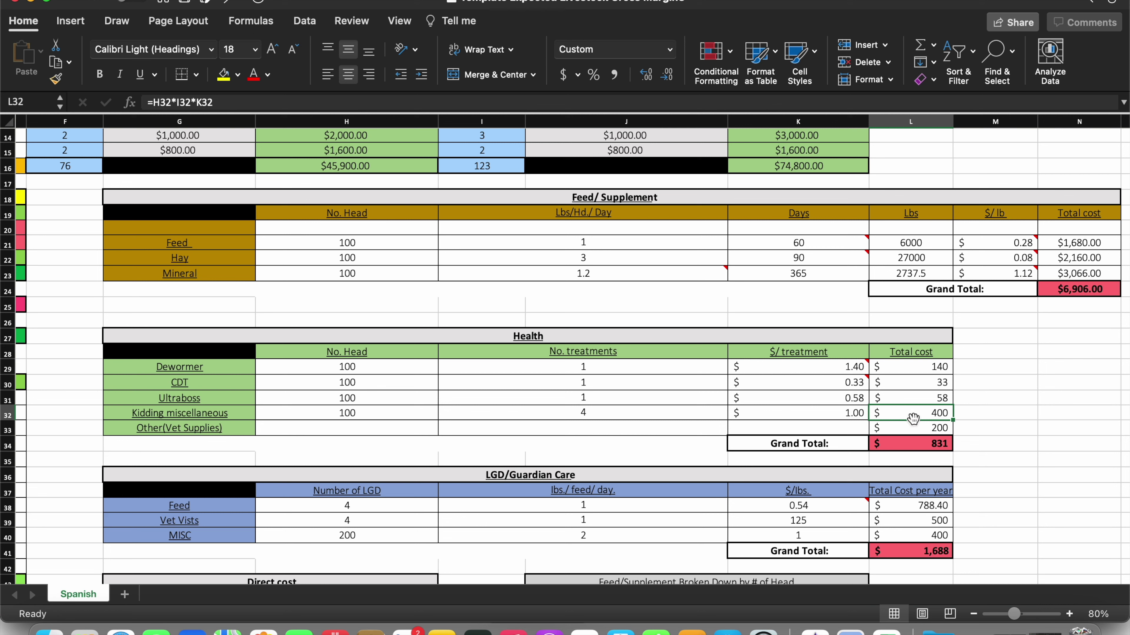
click(916, 428)
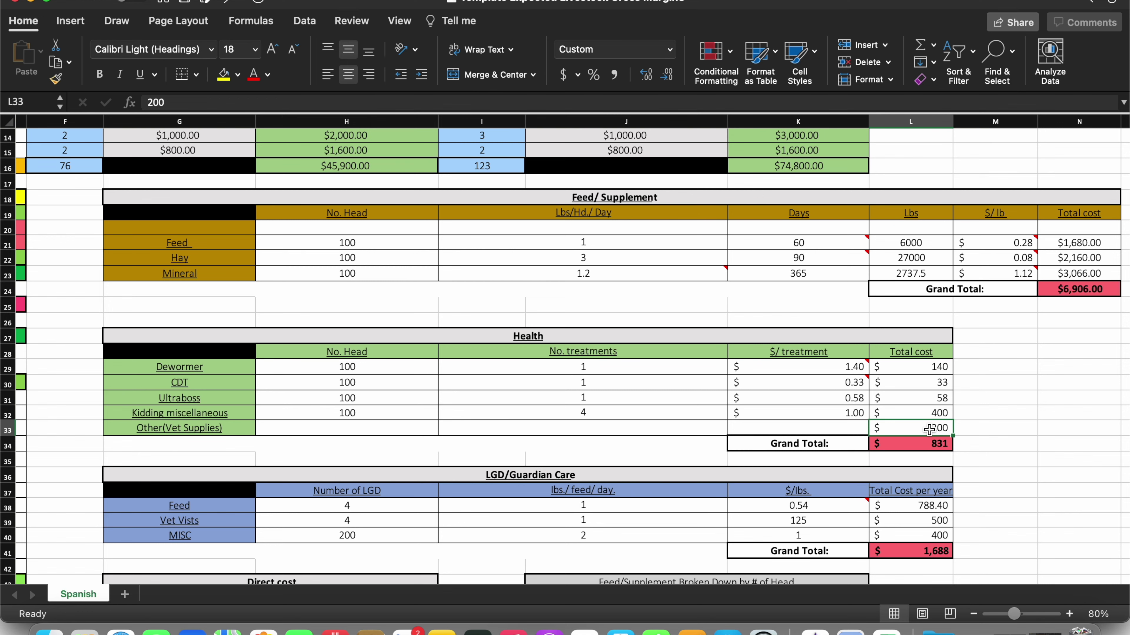
Look over the Feed/Supplement, Health, LGD/Guardian Care, Direct cost and profit-per-head tables
scroll(919, 414, down, 3)
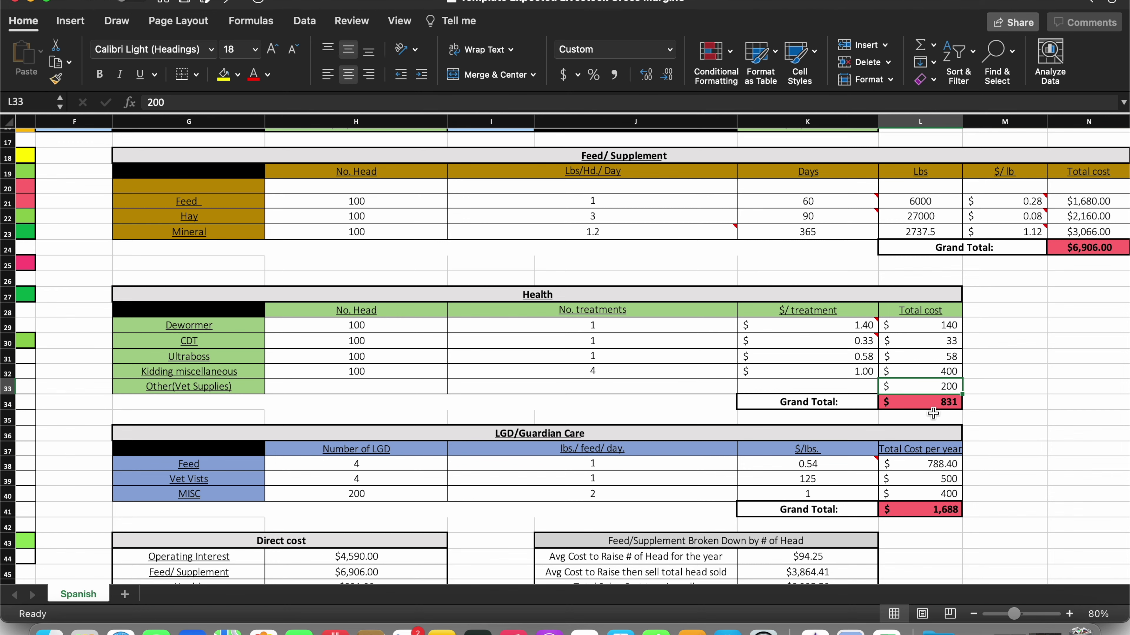
scroll(829, 428, left, 2)
scroll(830, 428, down, 2)
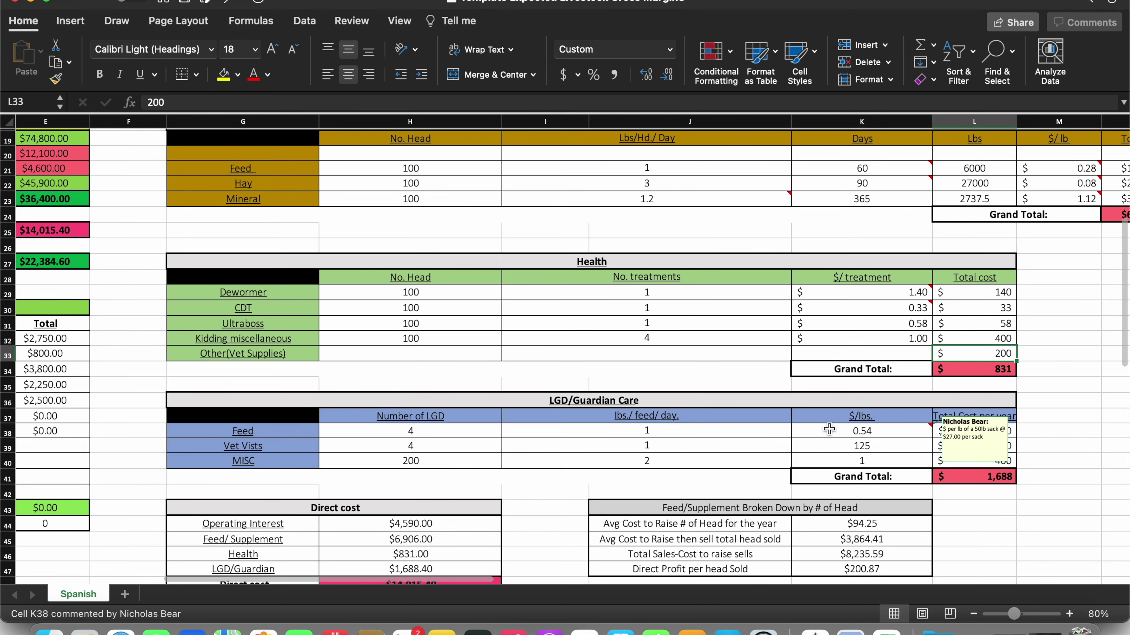
scroll(869, 450, down, 3)
scroll(868, 451, left, 1)
scroll(869, 450, down, 5)
scroll(868, 451, left, 1)
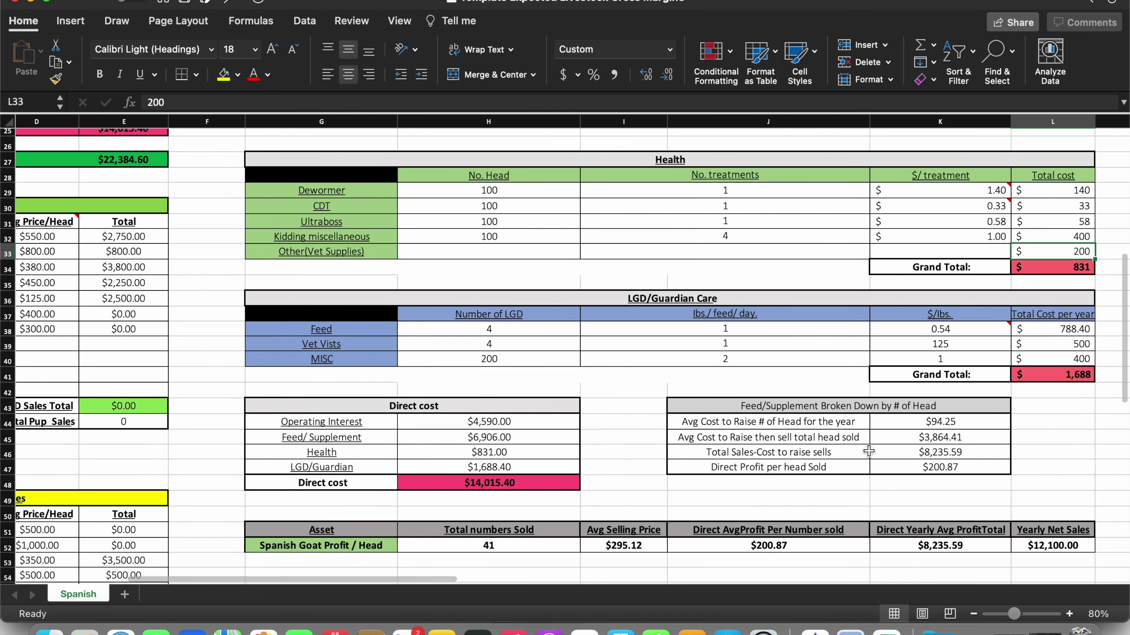
scroll(869, 451, up, 1)
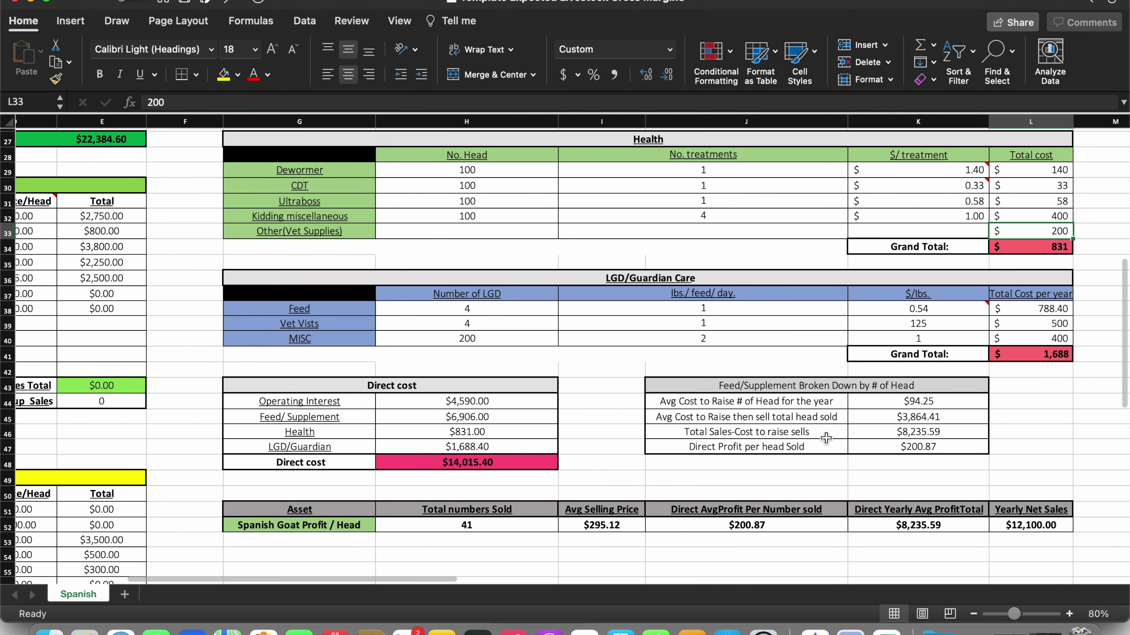
scroll(877, 307, up, 4)
scroll(877, 308, right, 1)
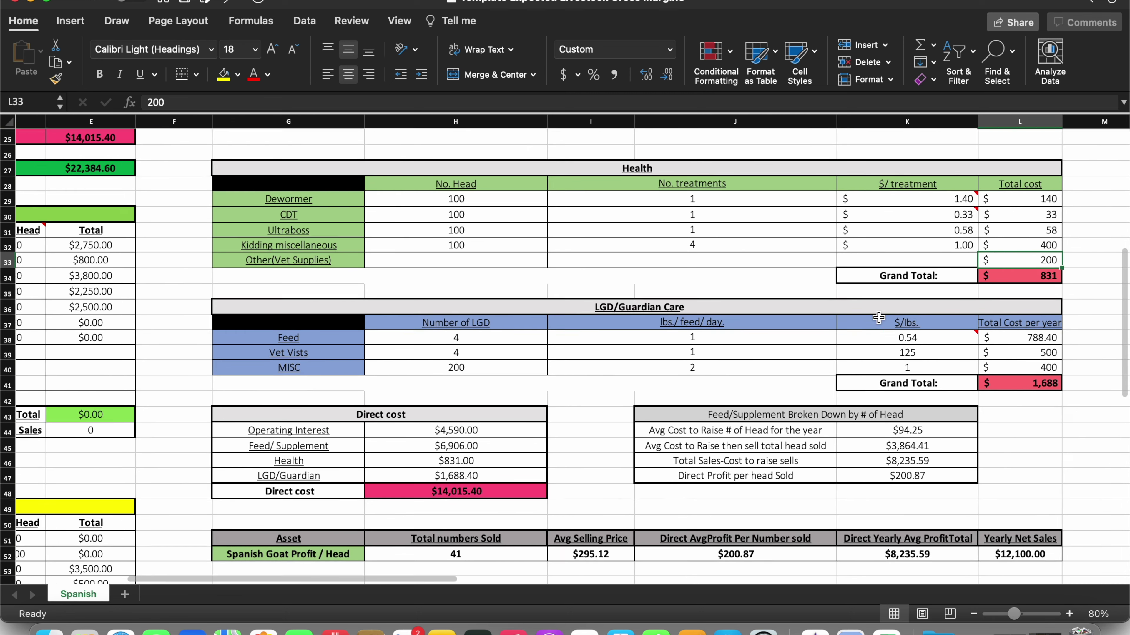
scroll(878, 318, up, 6)
scroll(879, 318, left, 1)
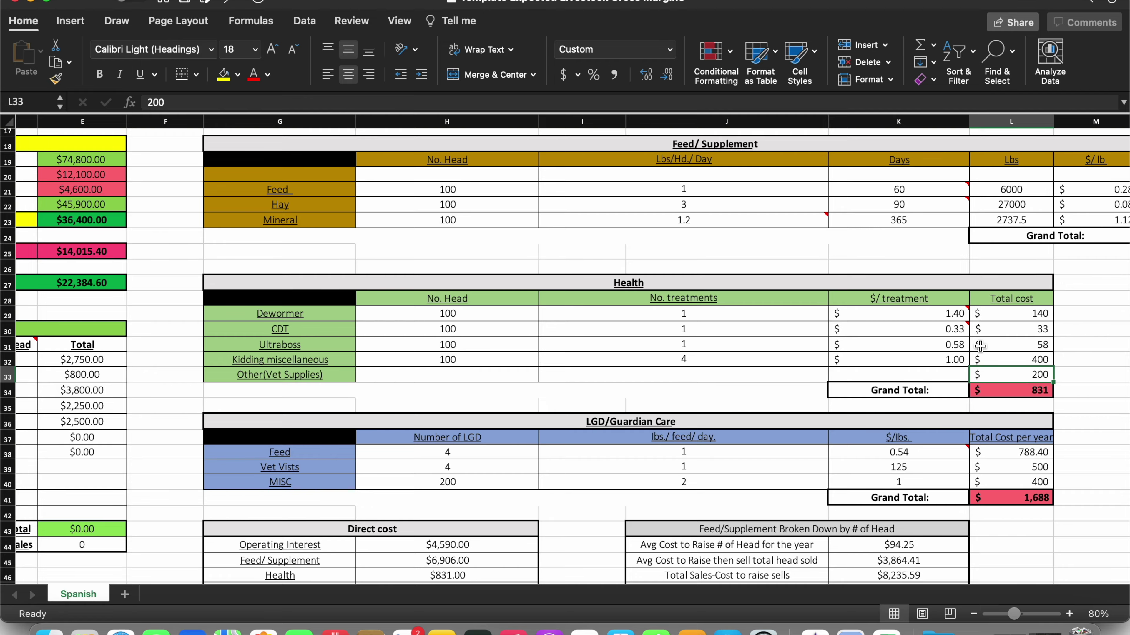
scroll(980, 346, up, 5)
scroll(980, 347, right, 1)
scroll(980, 346, up, 5)
scroll(980, 347, down, 12)
scroll(980, 346, right, 2)
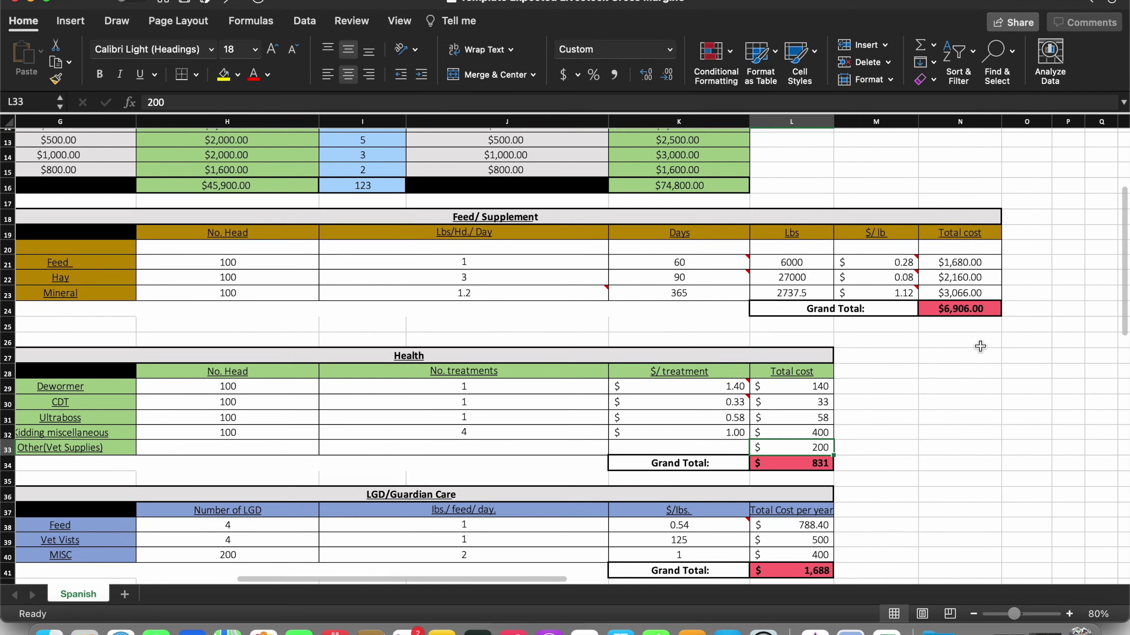
Review the LGD/Guardian Care table's Feed price comment, Vet Vists price and MISC amount
scroll(981, 347, down, 1)
scroll(980, 346, left, 1)
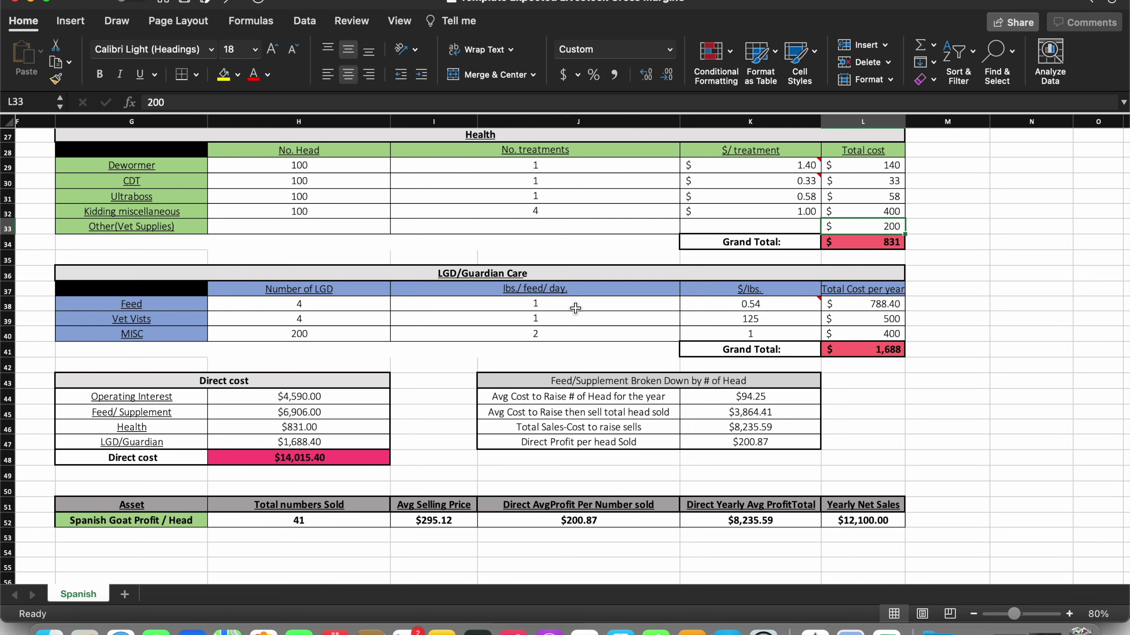
mouse_move(775, 305)
right_click(759, 318)
key(Escape)
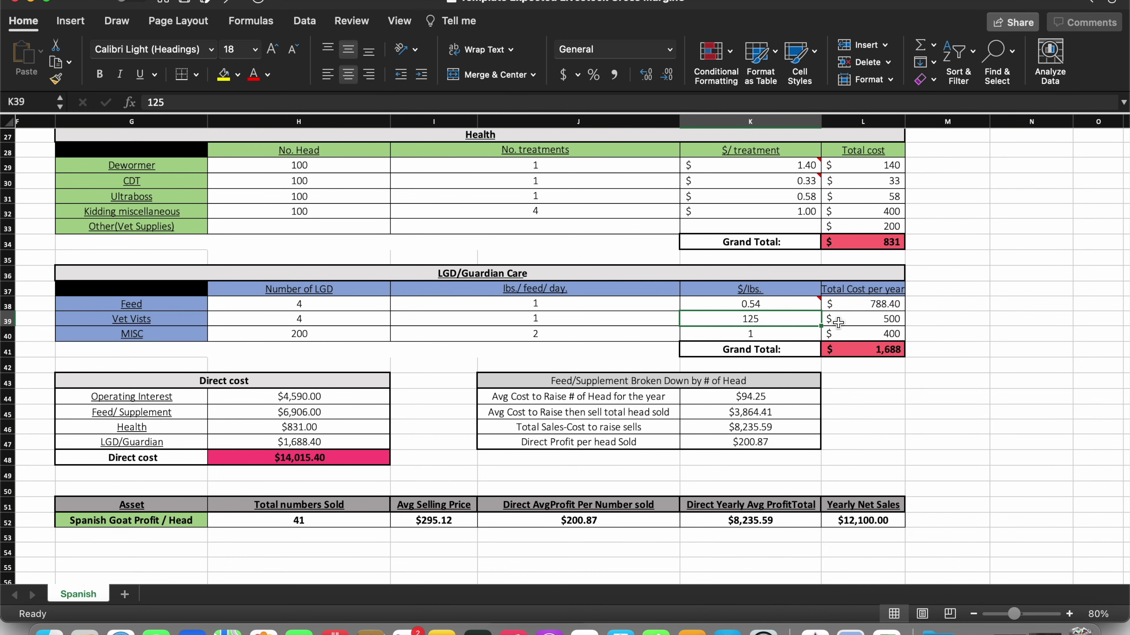
click(294, 335)
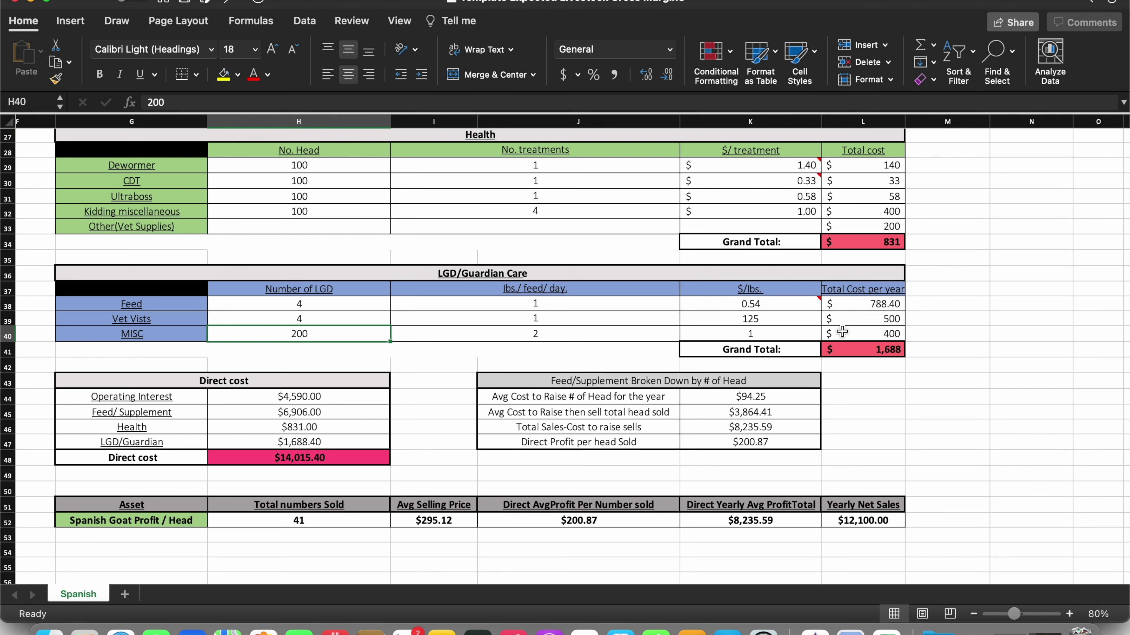
Examine the # Sold entries for Nannys, Billys and Muttons/Weathers in the 2022 Sales table
scroll(904, 375, down, 2)
scroll(904, 375, left, 2)
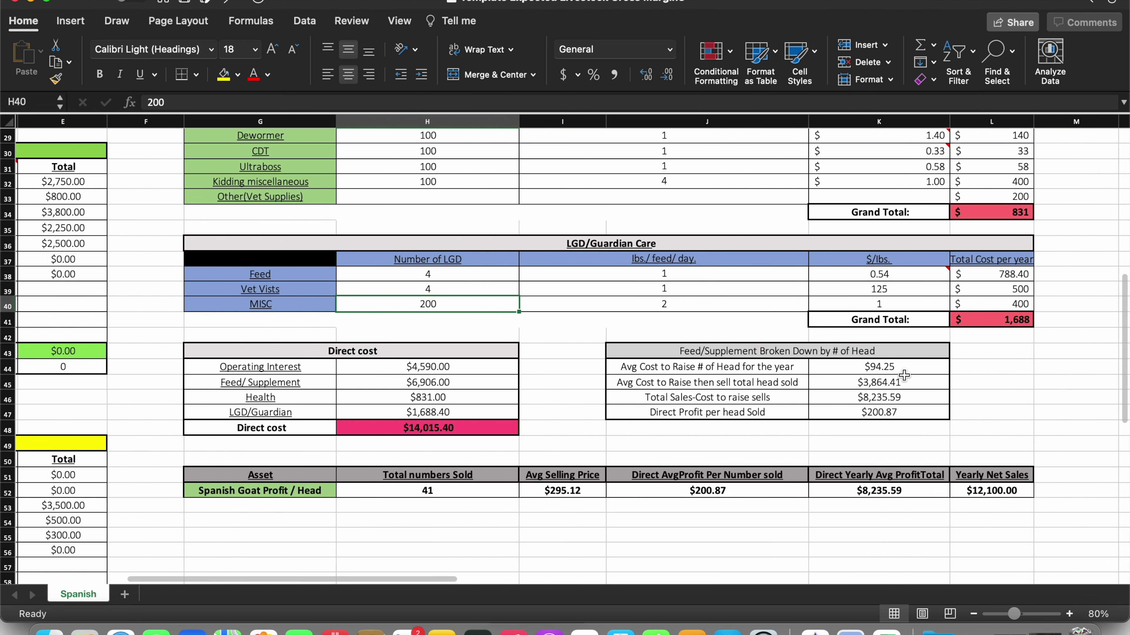
scroll(903, 375, left, 4)
scroll(904, 375, up, 2)
scroll(904, 376, right, 3)
scroll(904, 375, down, 3)
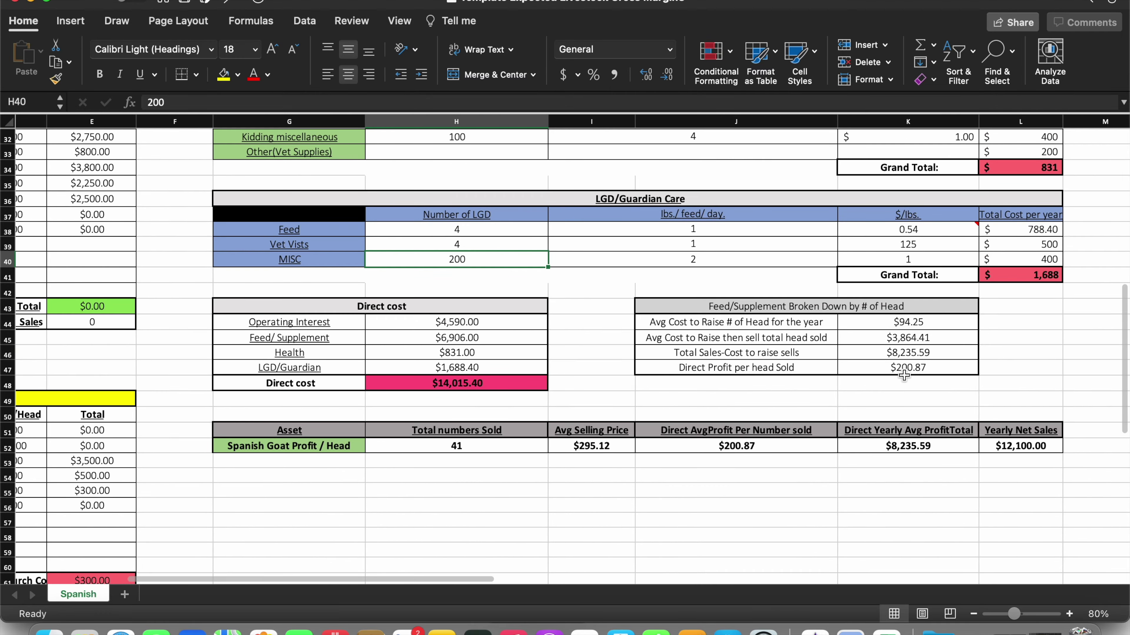
scroll(519, 350, left, 4)
scroll(518, 350, up, 3)
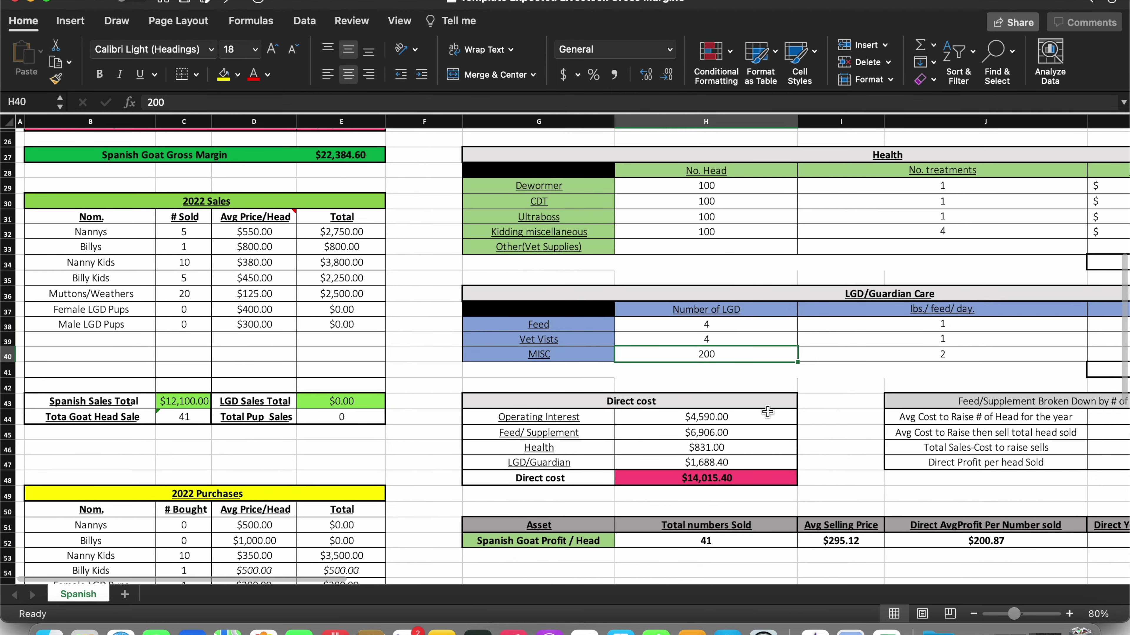
scroll(267, 300, up, 3)
scroll(268, 300, down, 3)
scroll(191, 213, up, 1)
scroll(193, 195, down, 2)
click(194, 182)
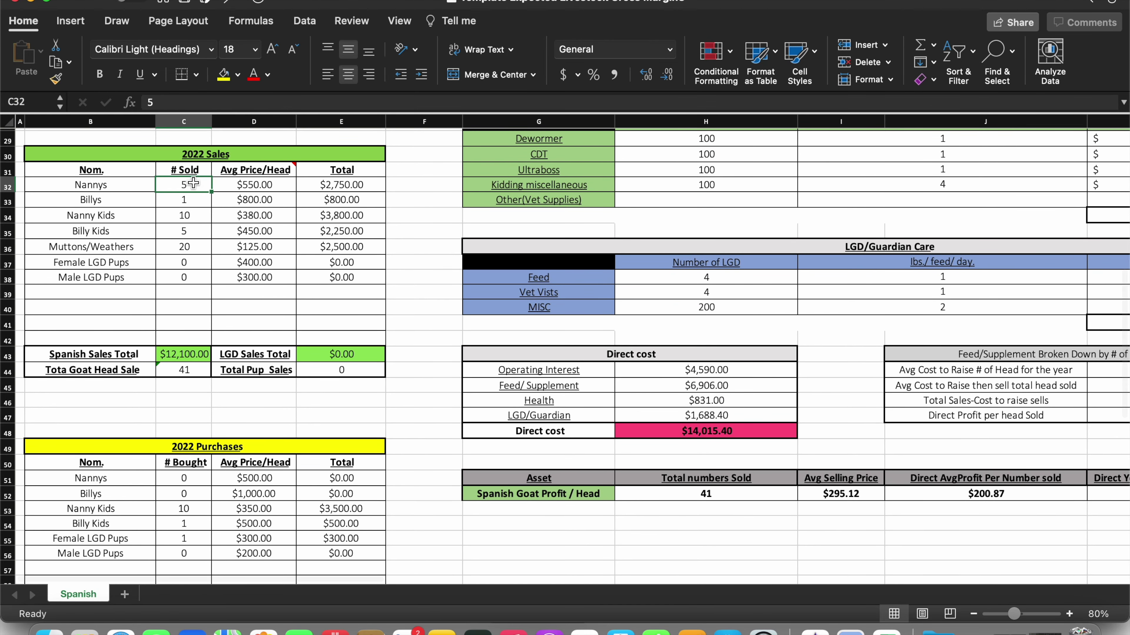
drag(91, 184, 187, 182)
drag(80, 203, 183, 201)
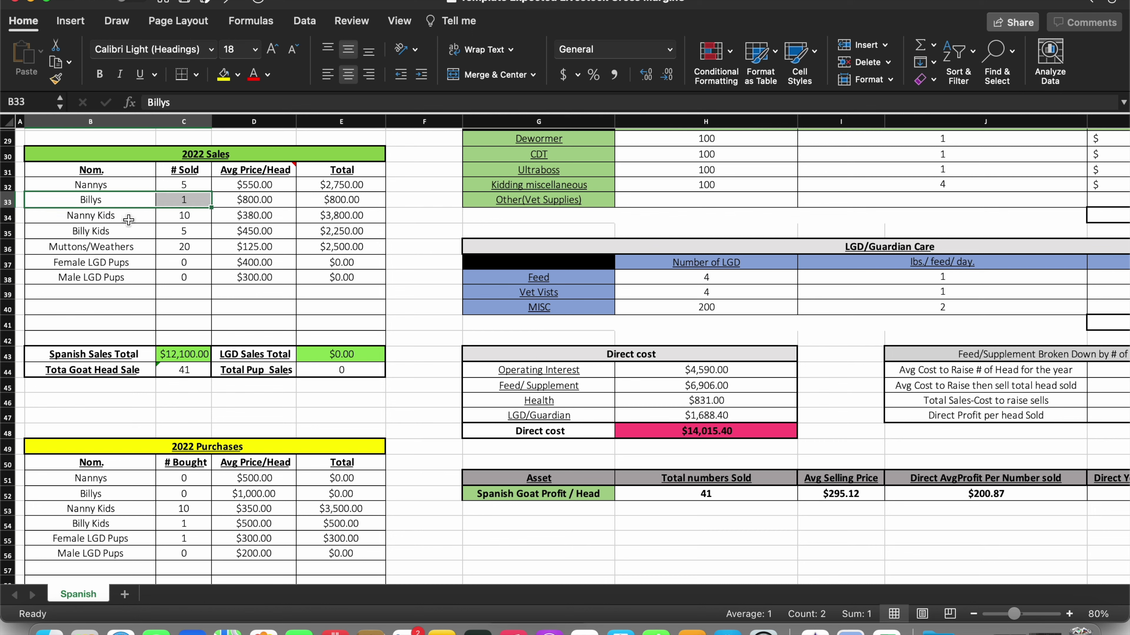
drag(87, 248, 199, 243)
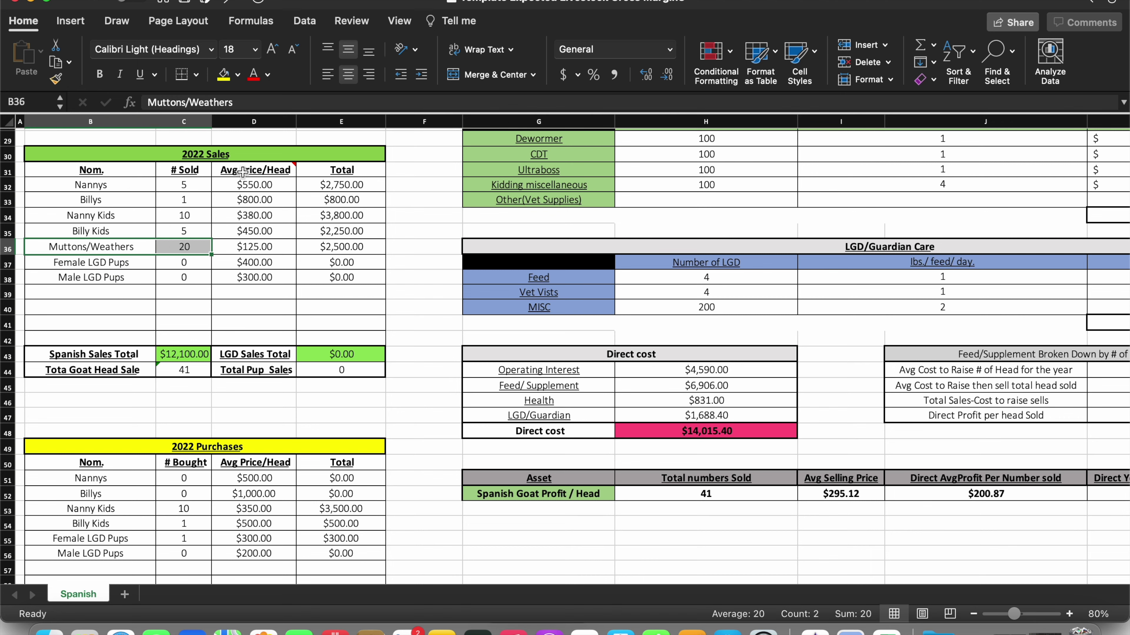
Review the Avg Price/Head entries, row totals and Spanish Sales Total formula in the 2022 Sales table
click(248, 183)
drag(248, 184, 256, 277)
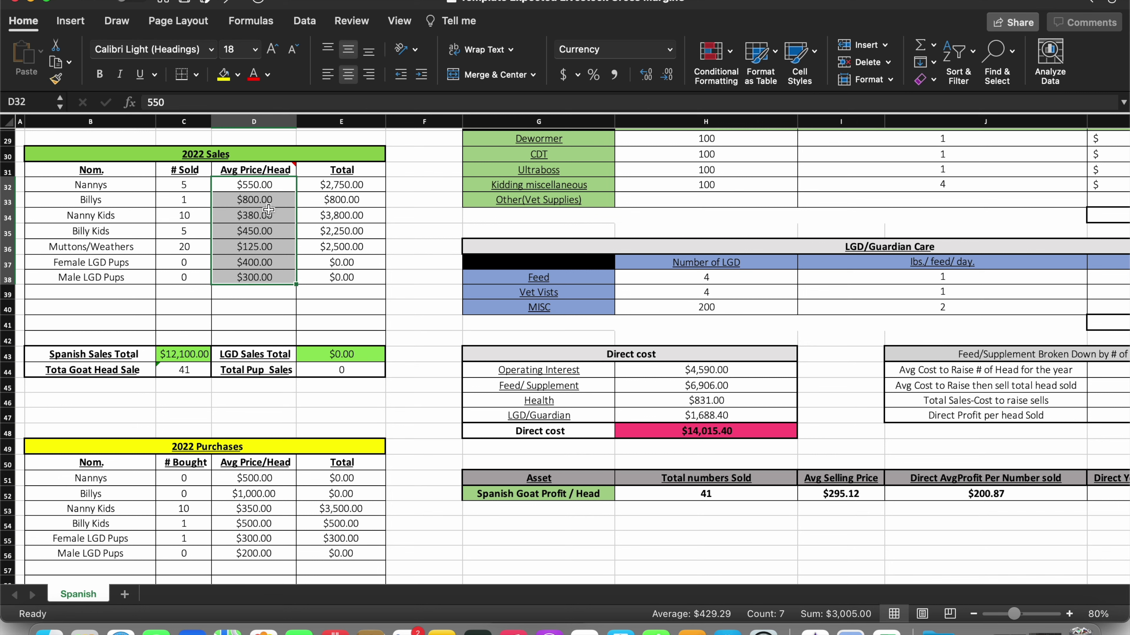
click(268, 220)
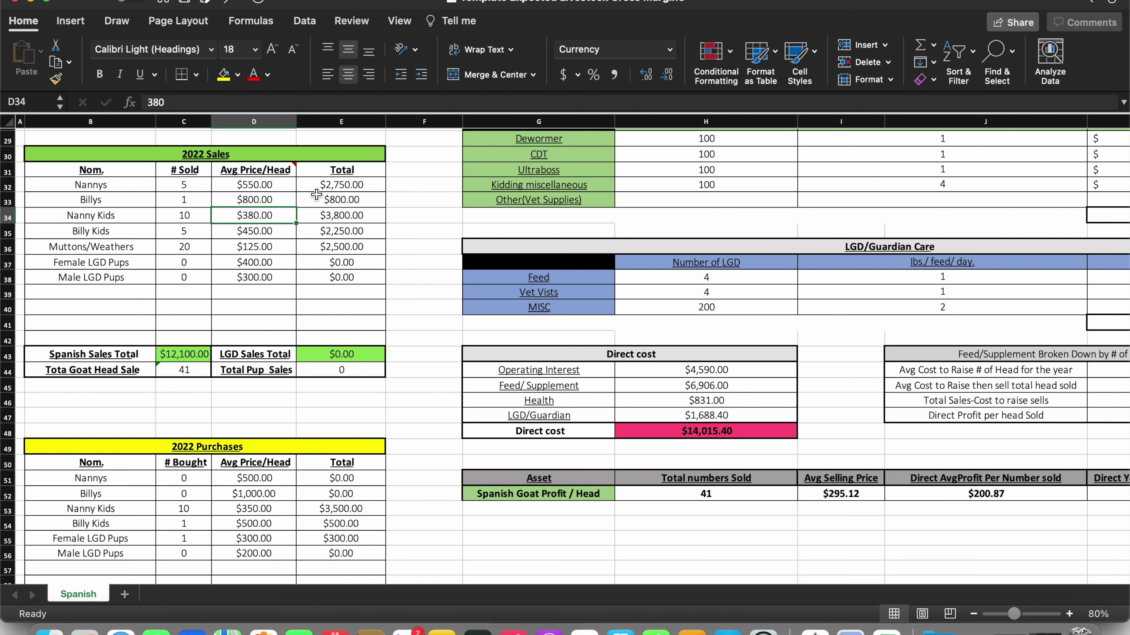
drag(333, 184, 336, 247)
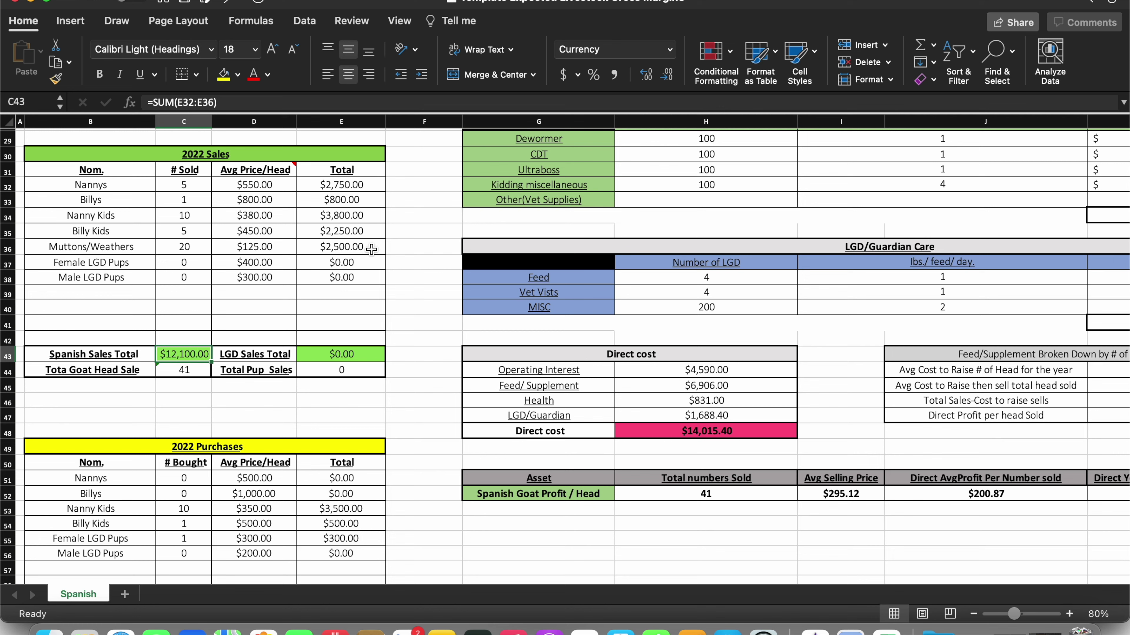
Set the number of Nannys sold to 6 in the 2022 Sales table
click(178, 187)
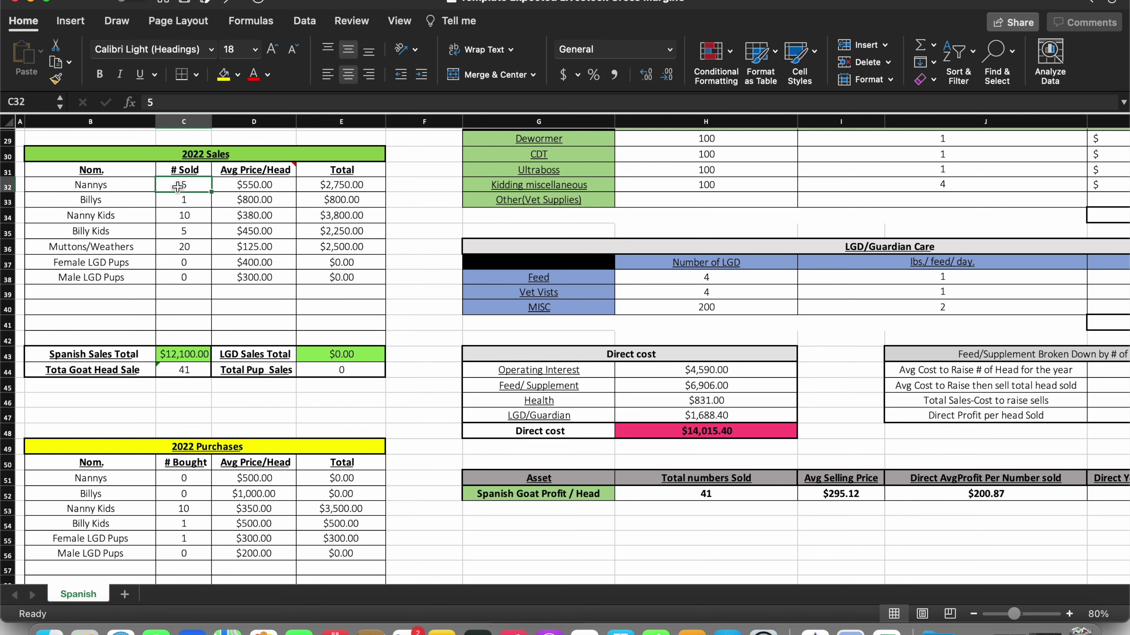
text(6)
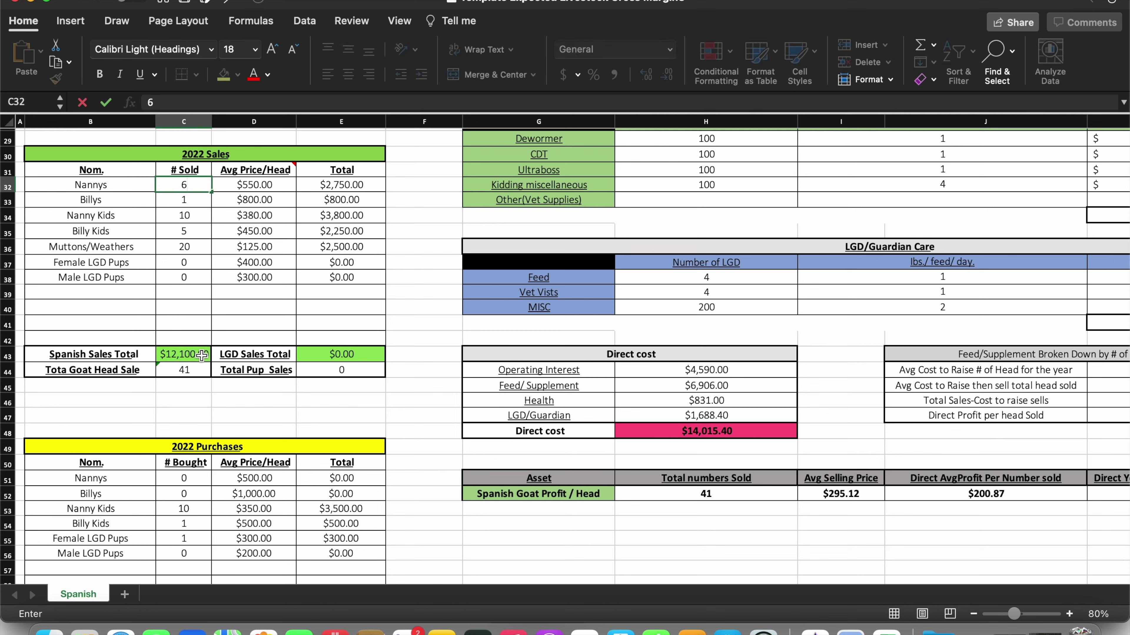
key(Return)
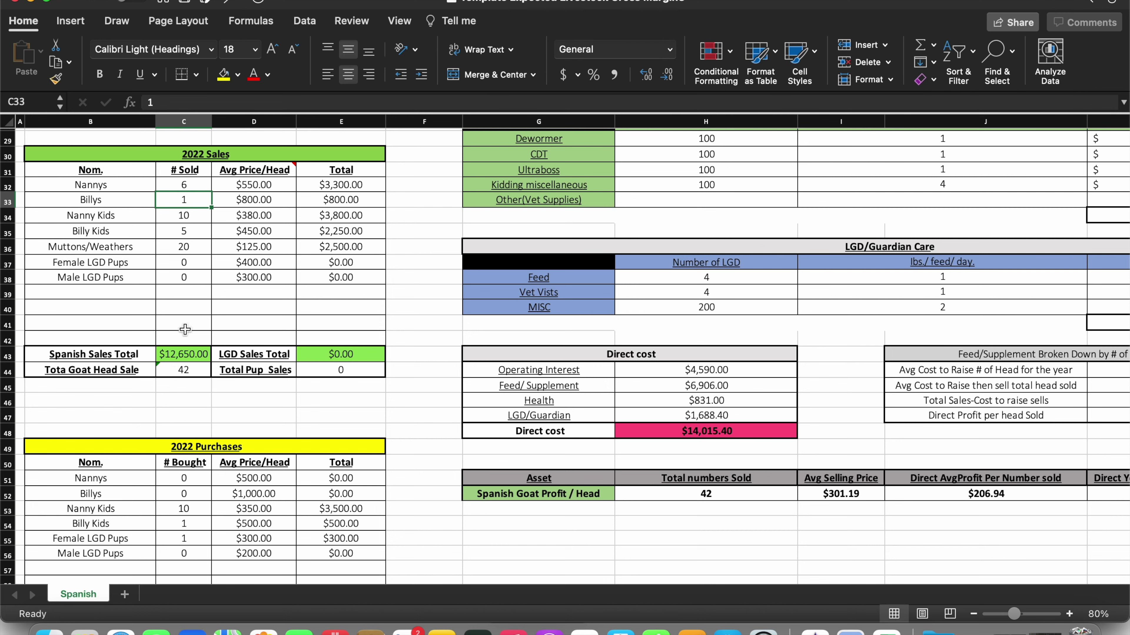
Check the Mineral row's Lbs/Hd./Day comment in Feed/Supplement, and undo the change to the Nannys # Sold entry
click(194, 186)
scroll(405, 284, up, 3)
scroll(405, 284, right, 3)
scroll(405, 284, up, 8)
scroll(405, 284, right, 5)
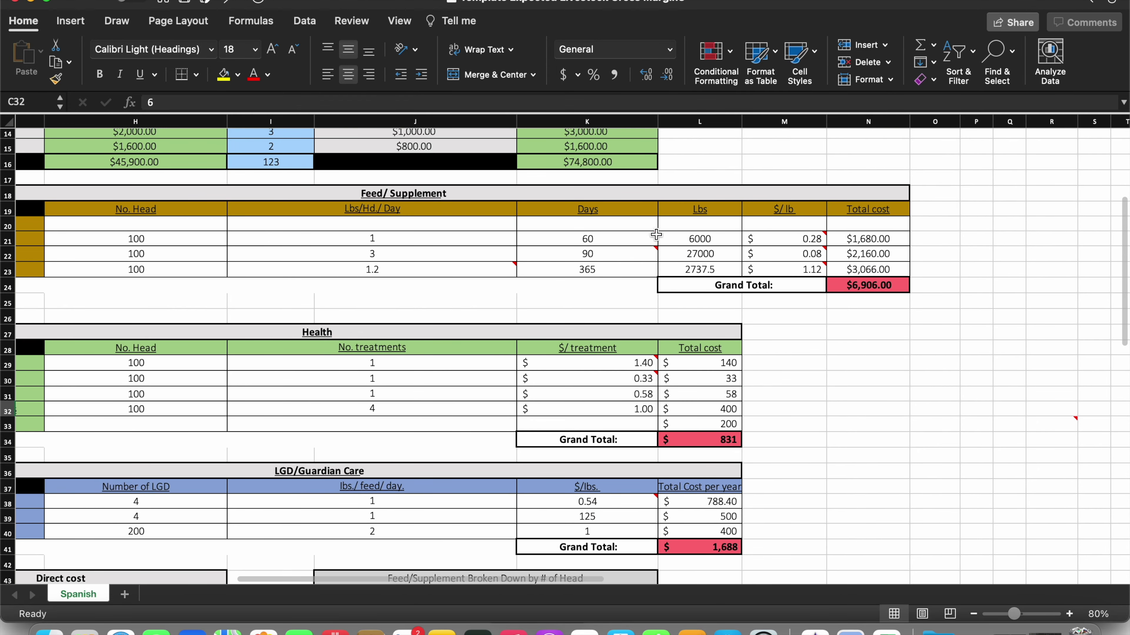
mouse_move(515, 264)
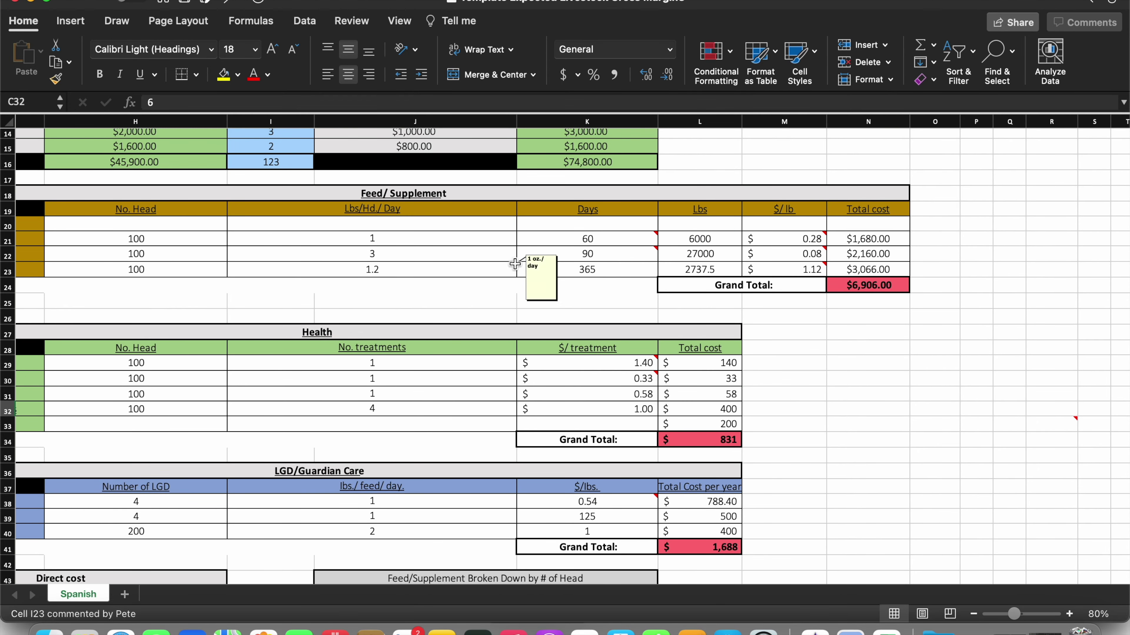
scroll(614, 333, left, 7)
scroll(614, 333, down, 5)
click(229, 3)
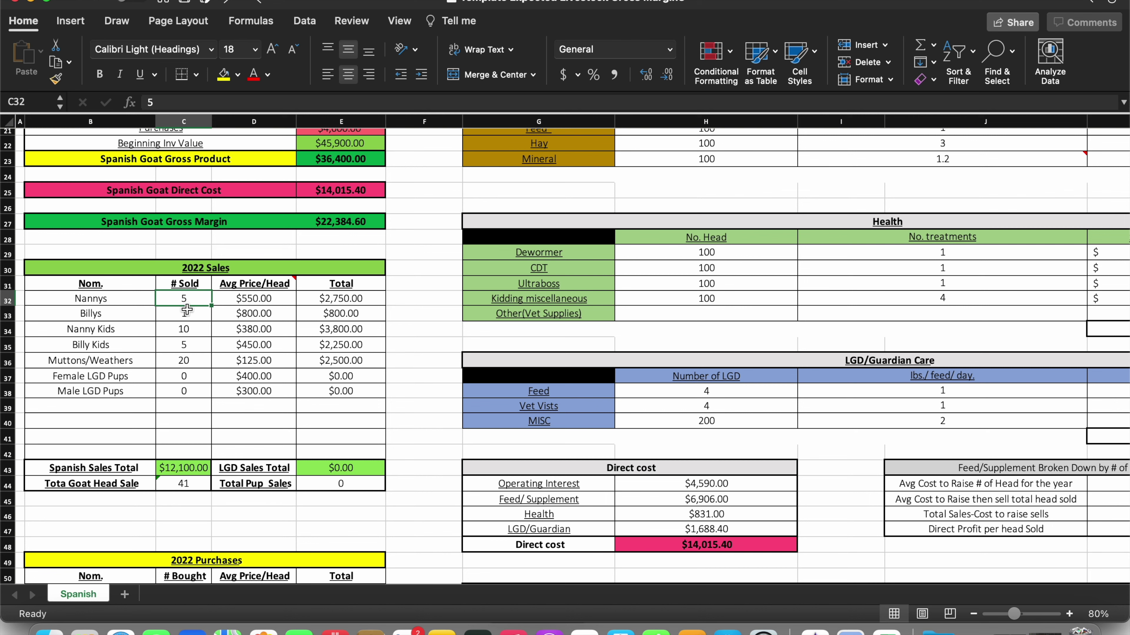
Review the average prices for Billys, Nanny Kids and Billy Kids, and the # Sold entries from Nannys through Muttons/Weathers
click(248, 311)
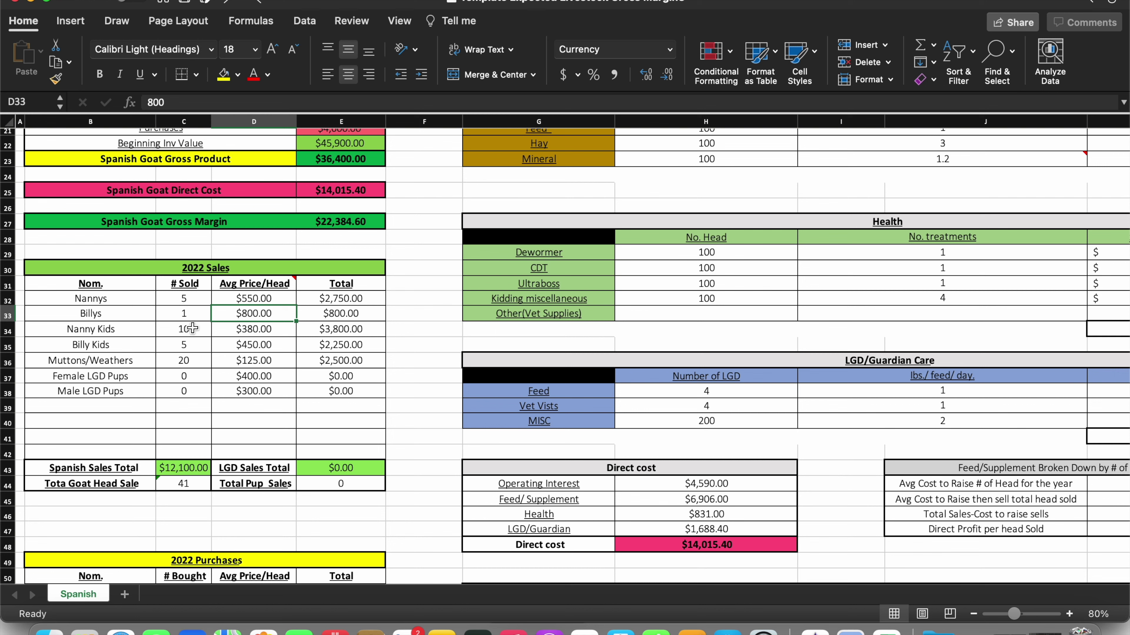
click(261, 330)
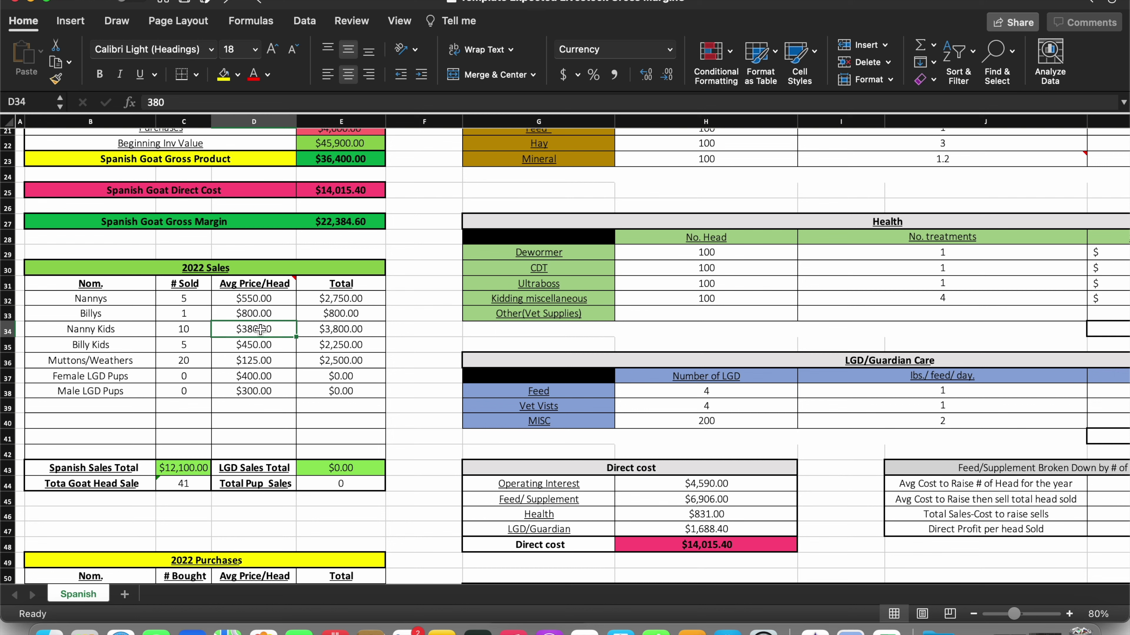
click(260, 354)
click(259, 351)
click(257, 356)
drag(174, 359, 185, 298)
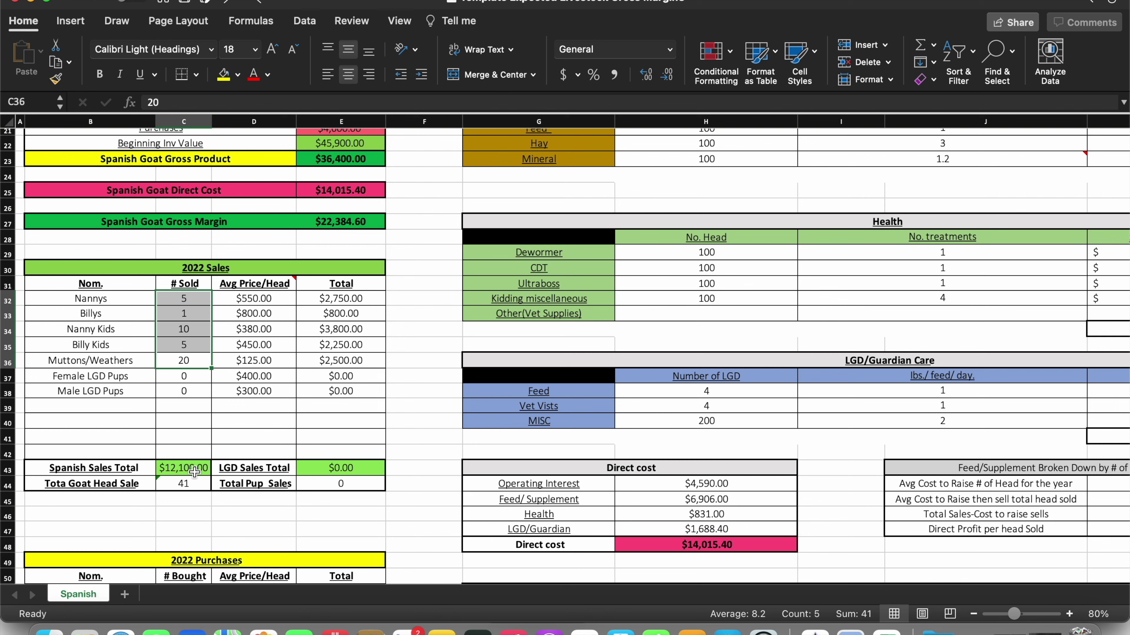
Look over the Direct cost, per-head breakdown and Spanish Goat Profit / Head tables alongside the 2022 sales figures
scroll(754, 492, down, 1)
scroll(754, 492, right, 1)
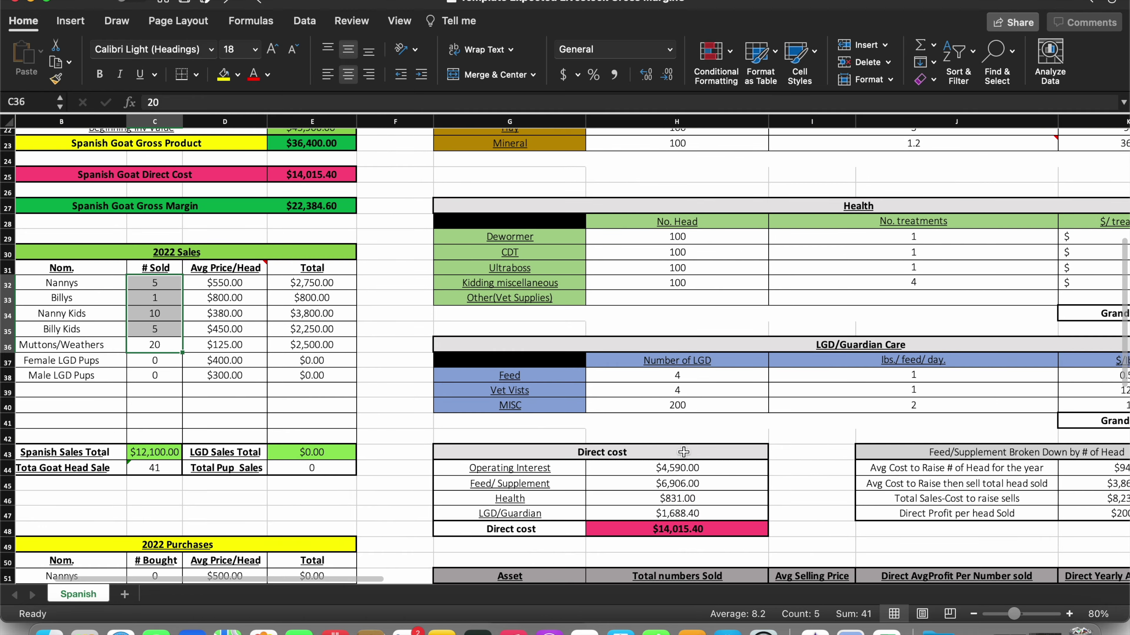
scroll(756, 492, right, 5)
scroll(890, 489, down, 3)
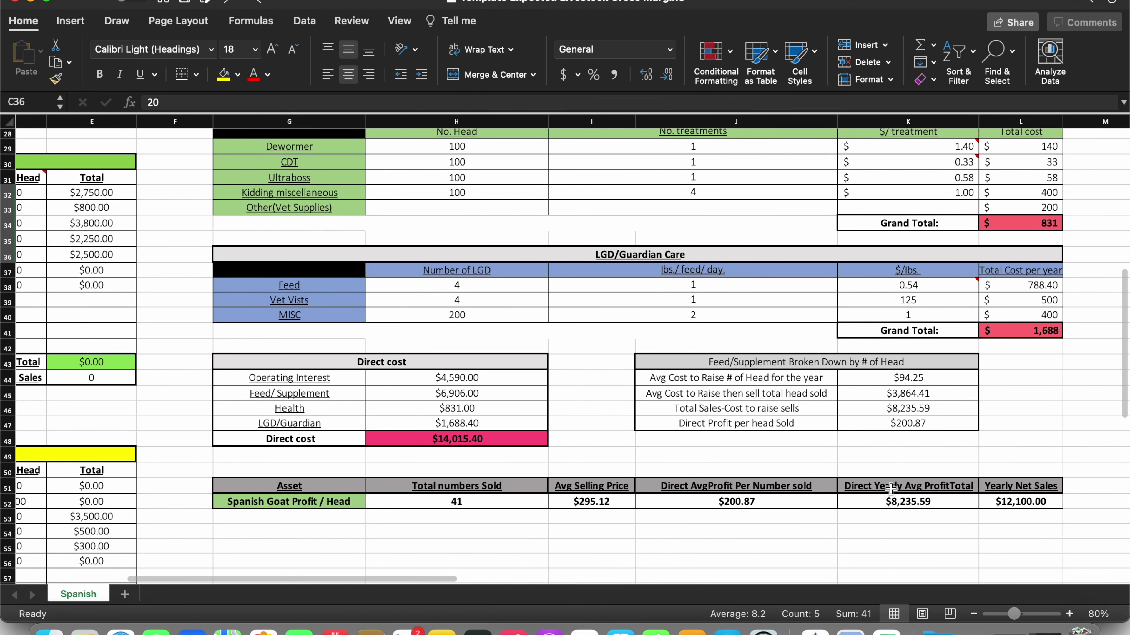
scroll(891, 489, left, 4)
scroll(890, 489, up, 2)
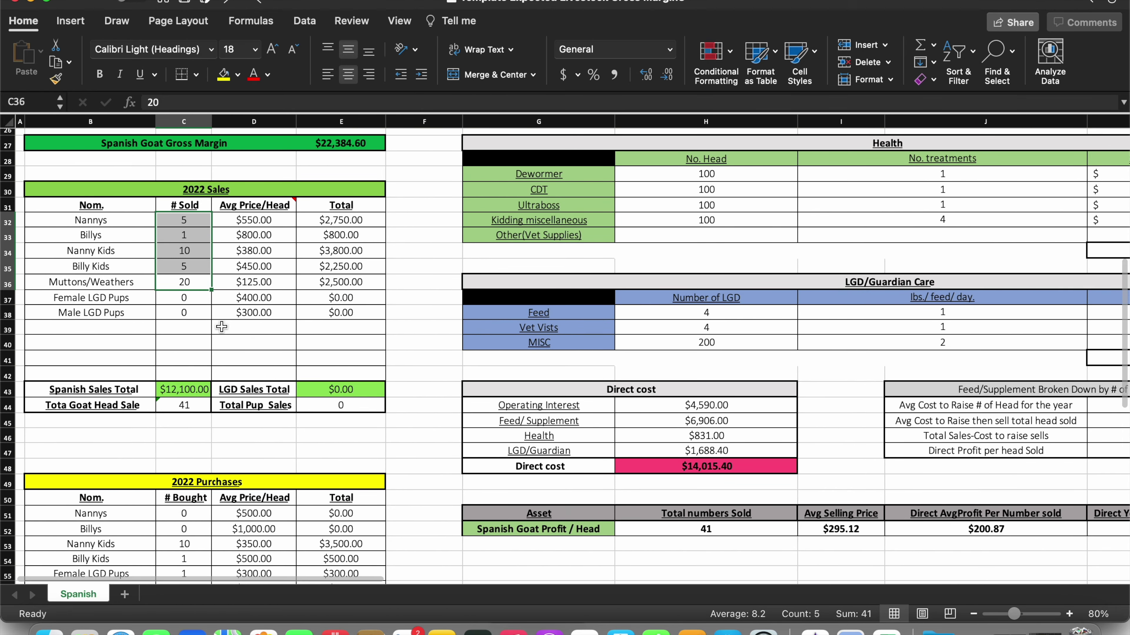
Set the number sold to 6 for both Female LGD Pups and Male LGD Pups in 2022 Sales
click(185, 296)
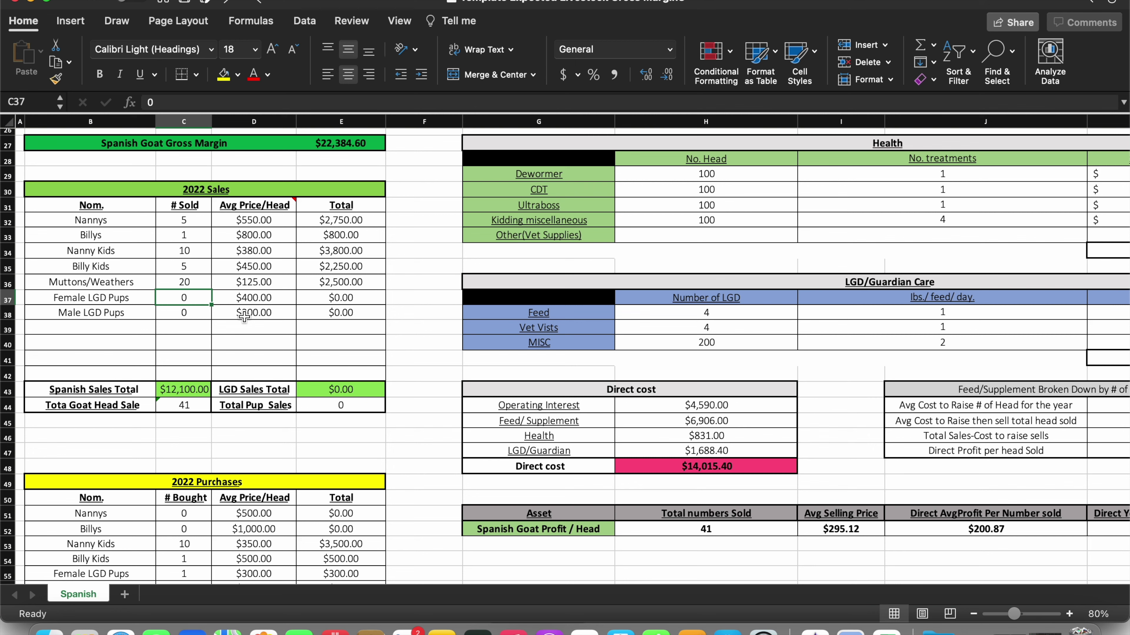
text(6)
key(Return)
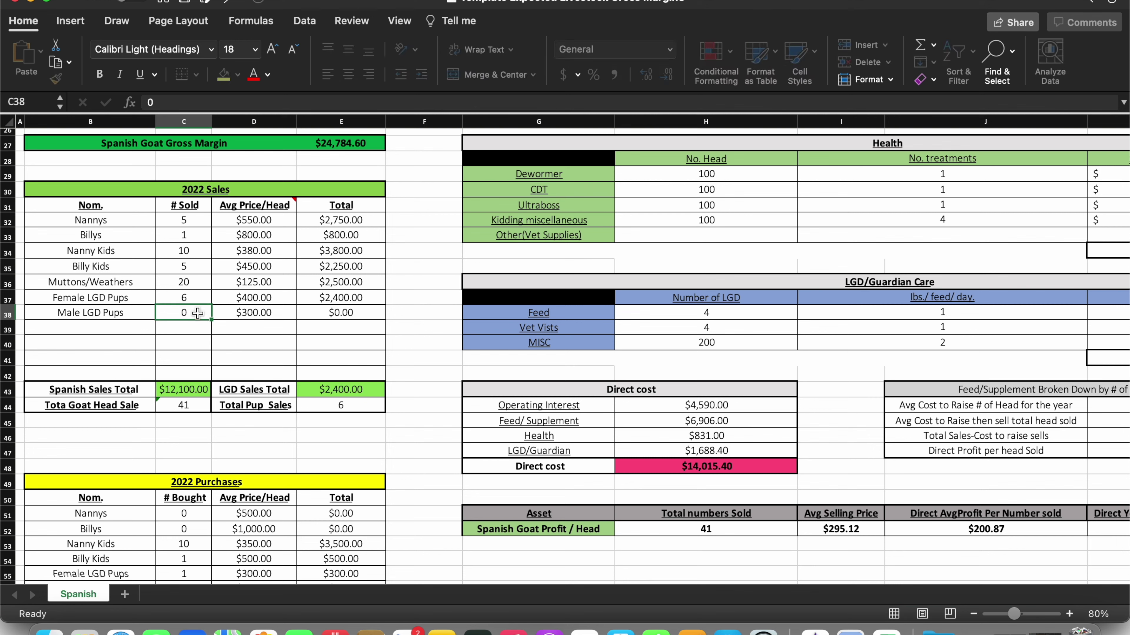
text(6)
key(Return)
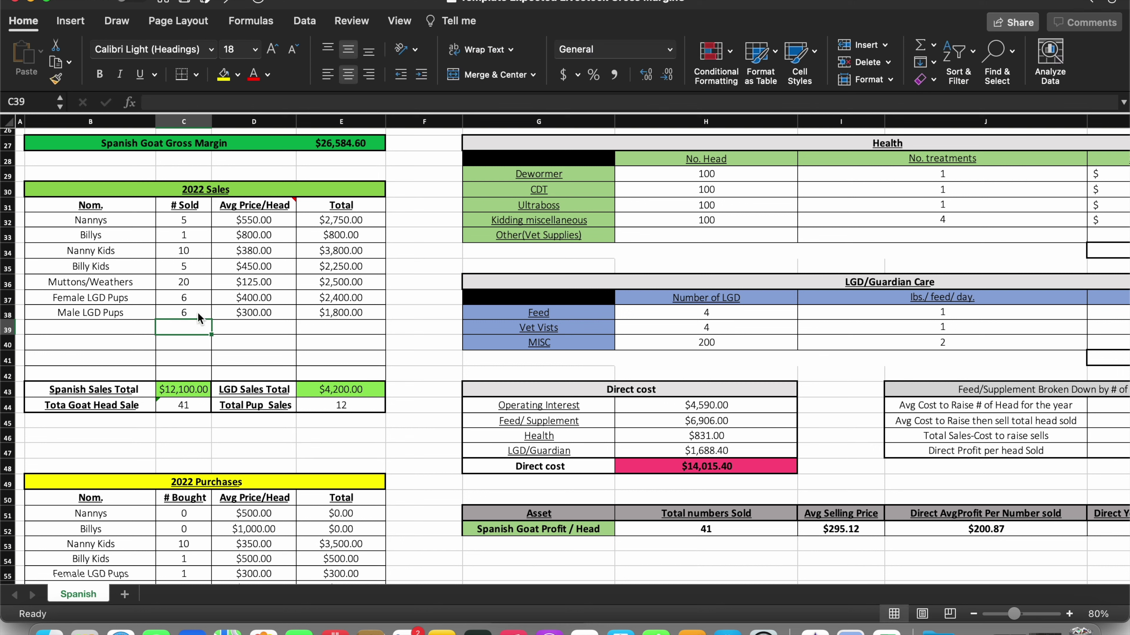
Check the LGD Sales Total and Total Pup Sales, and undo both LGD pup quantity changes
drag(356, 397, 353, 405)
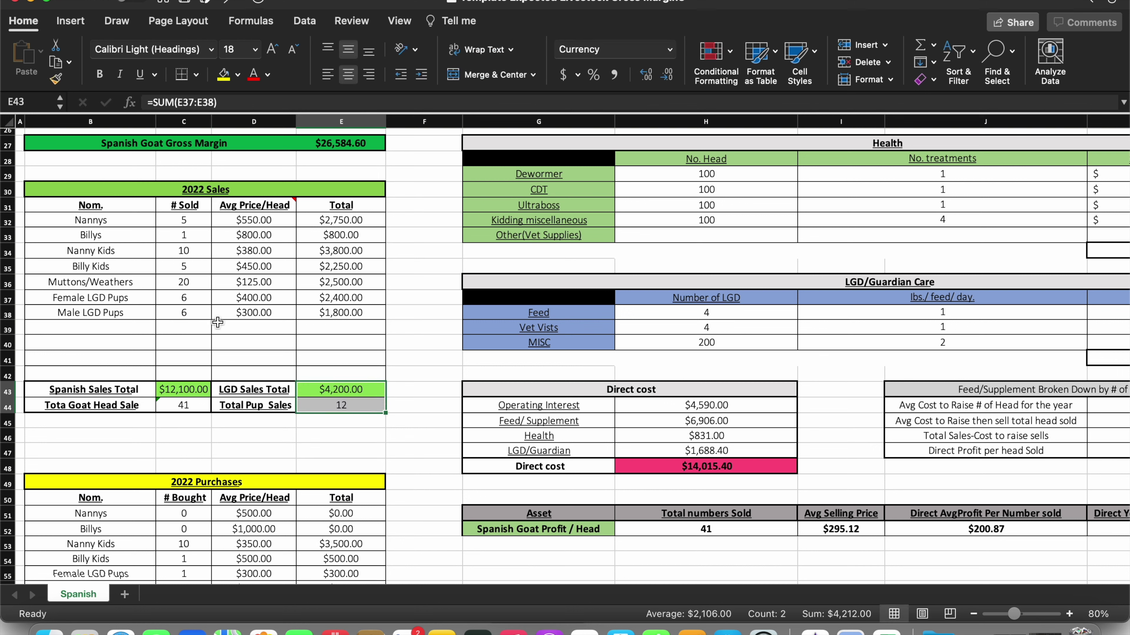
click(205, 2)
click(205, 2)
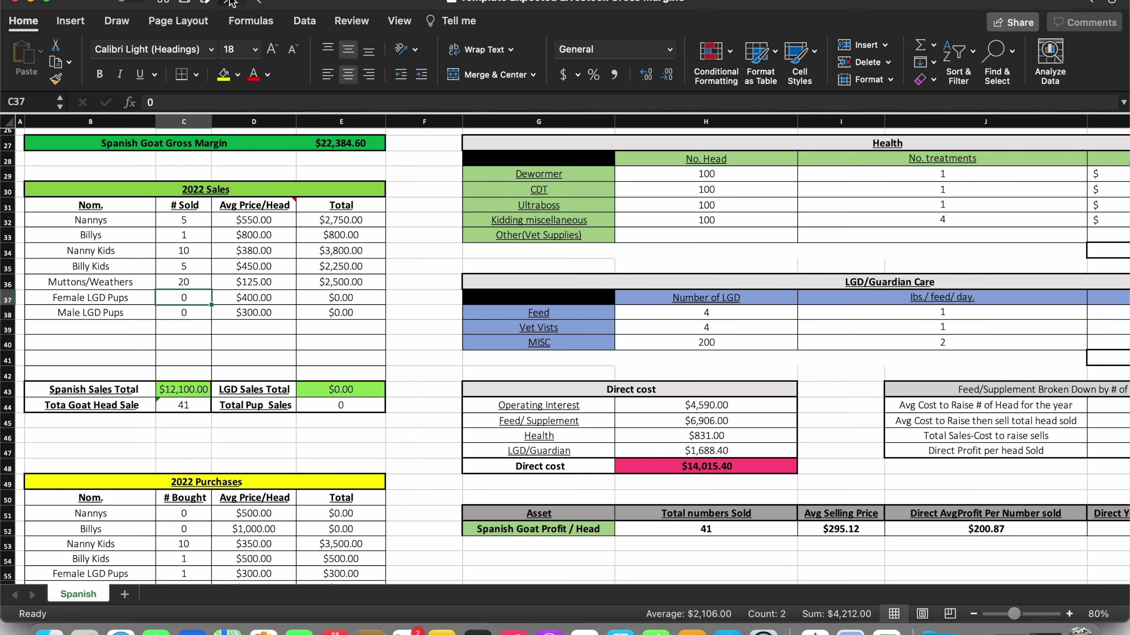
Review the 2022 Purchases table's Nanny Kids quantity and price, Female LGD Pups quantity and Total LGD Purch formula
scroll(446, 320, down, 5)
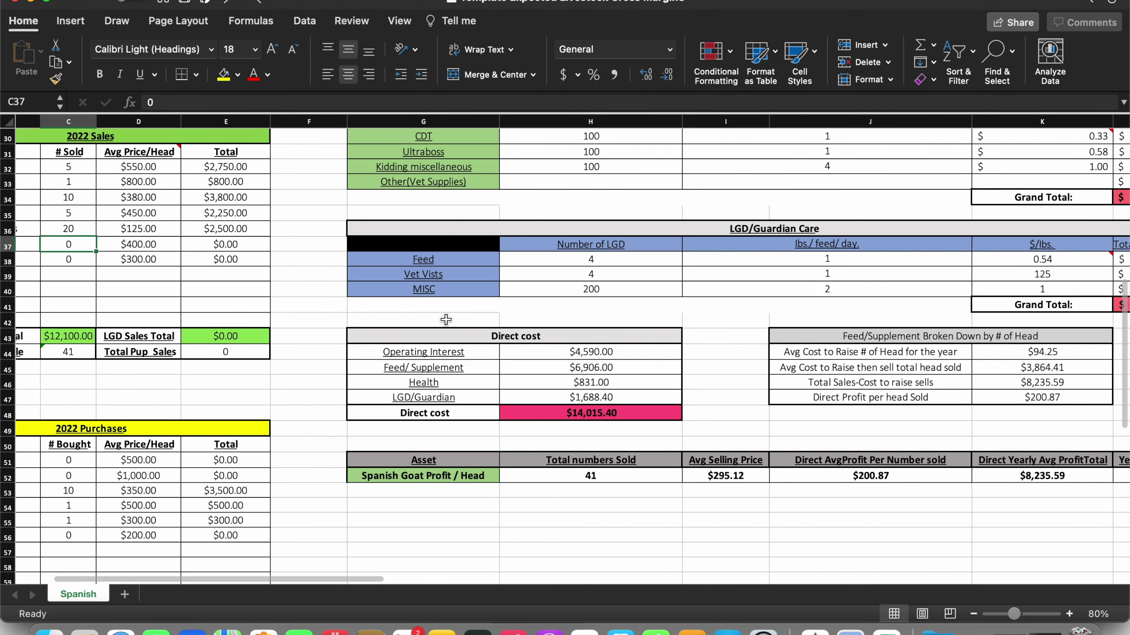
scroll(445, 308, right, 2)
scroll(445, 308, down, 2)
scroll(426, 303, up, 9)
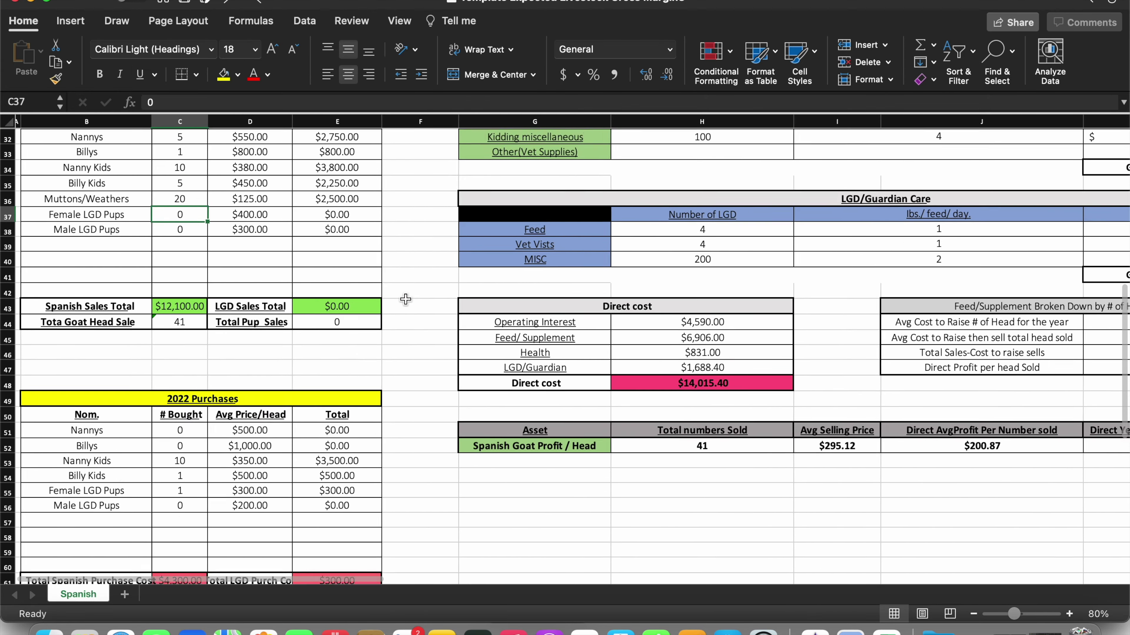
scroll(405, 299, down, 3)
scroll(406, 299, left, 2)
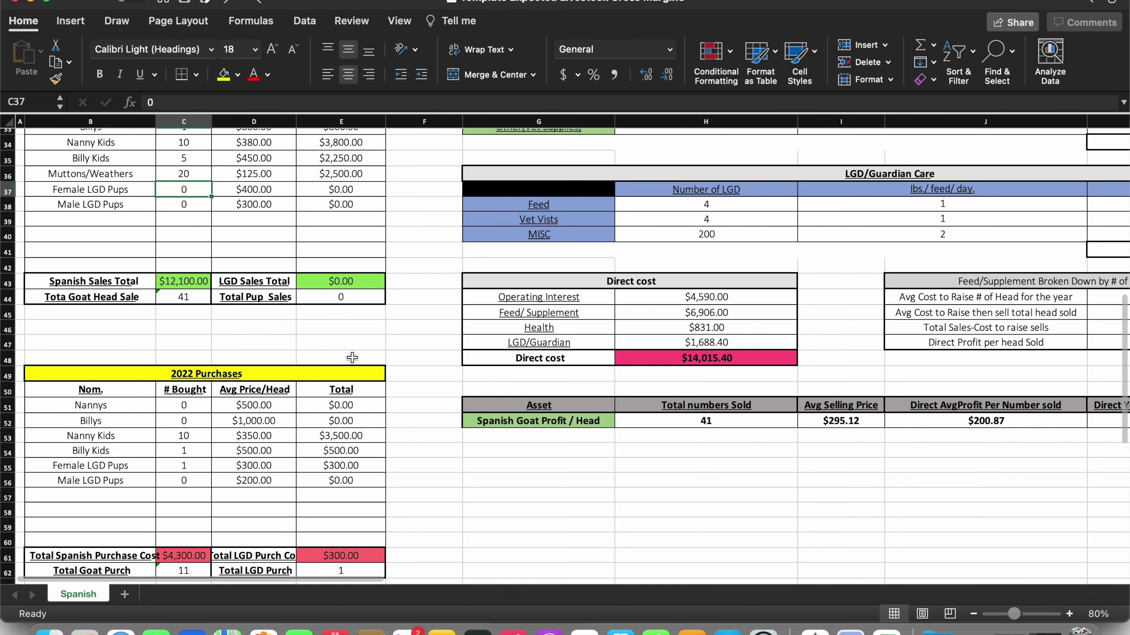
drag(251, 436, 187, 436)
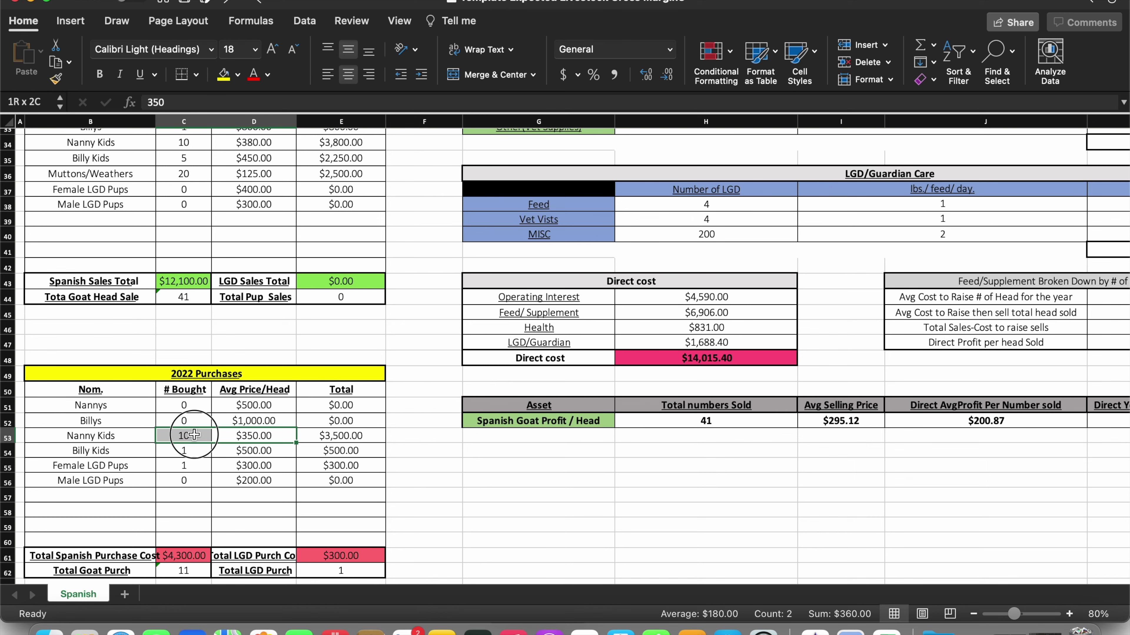
scroll(272, 443, down, 2)
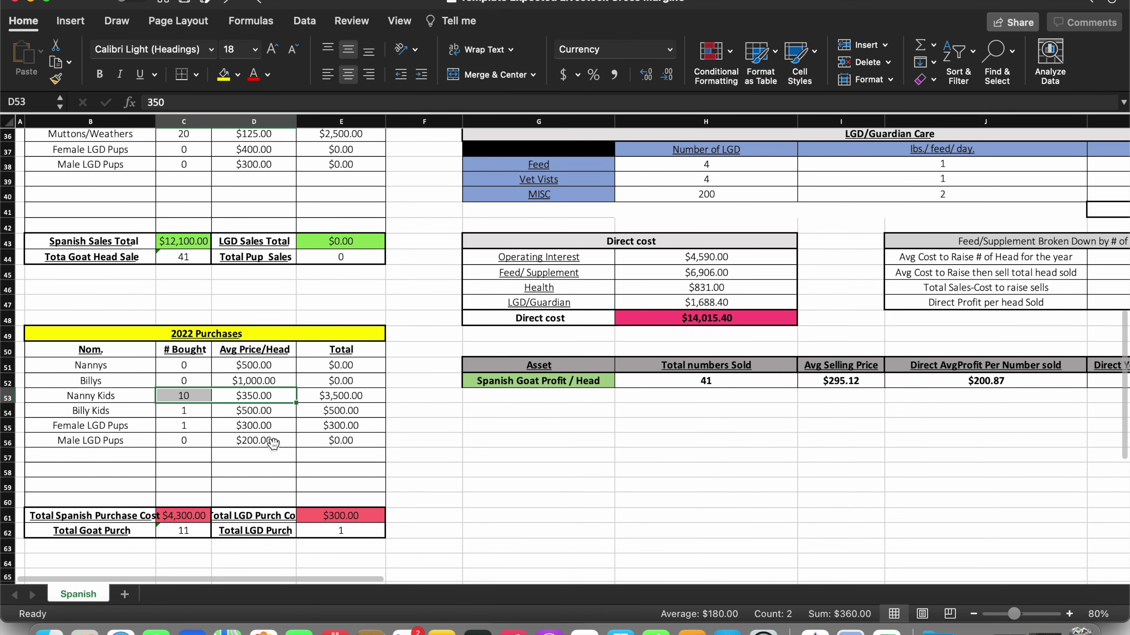
click(190, 421)
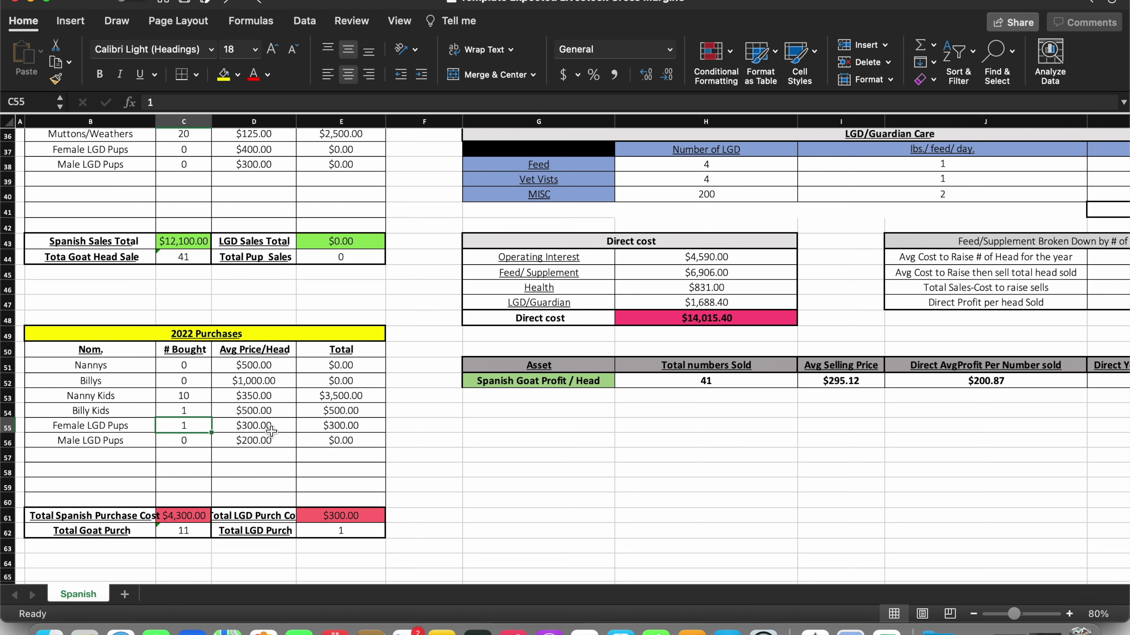
click(349, 534)
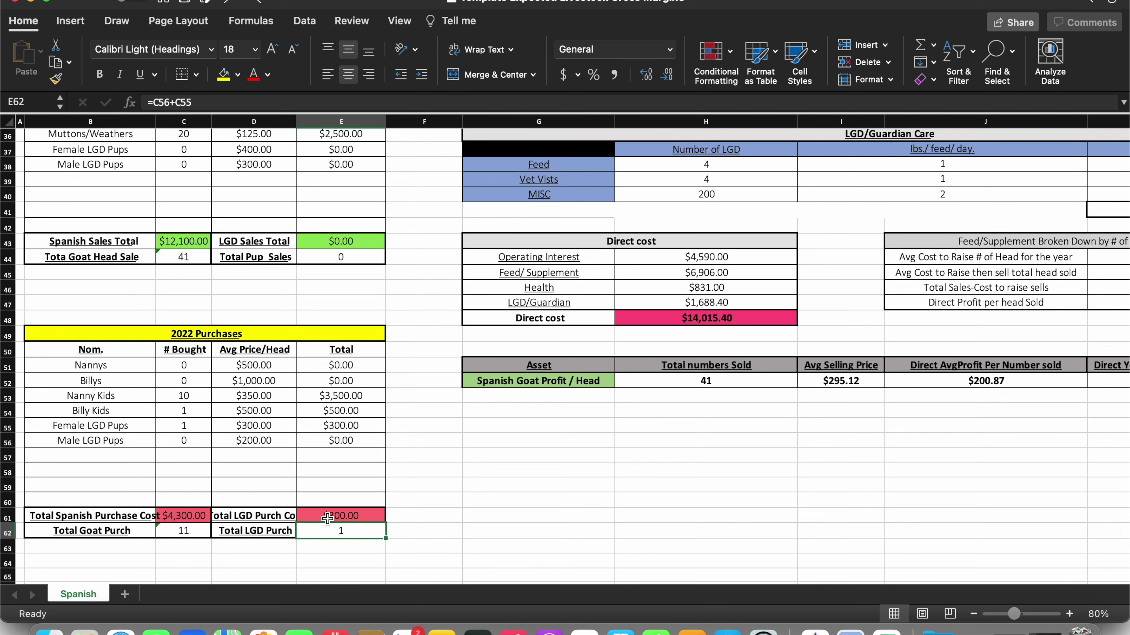
scroll(272, 393, down, 1)
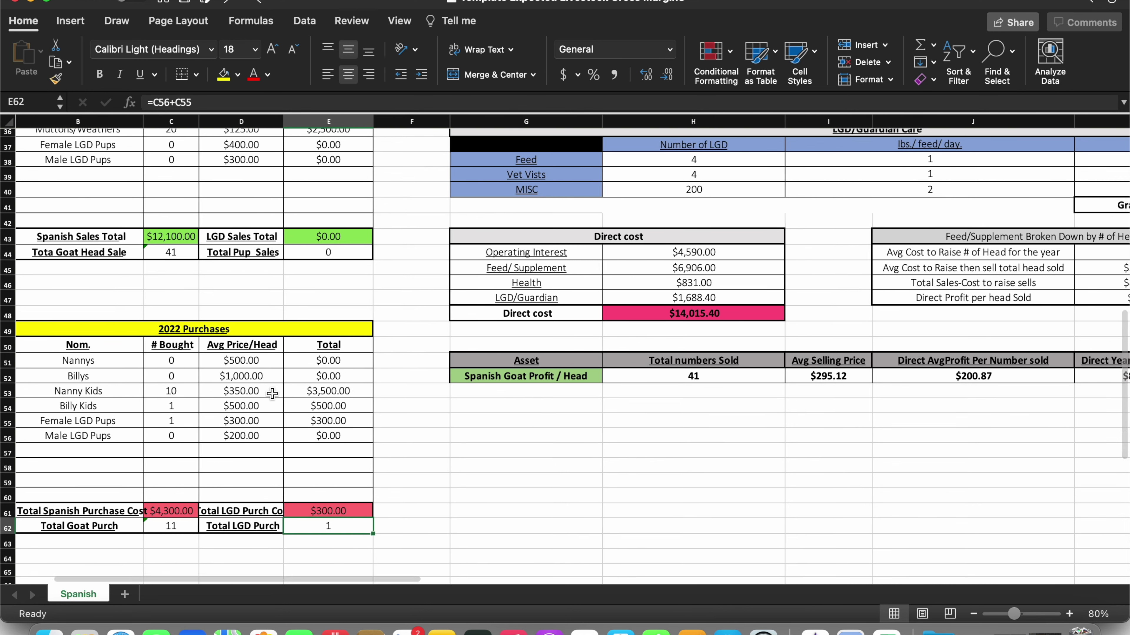
scroll(285, 396, up, 2)
scroll(295, 397, down, 1)
scroll(295, 398, right, 3)
scroll(295, 397, left, 3)
scroll(295, 398, down, 1)
scroll(295, 397, right, 2)
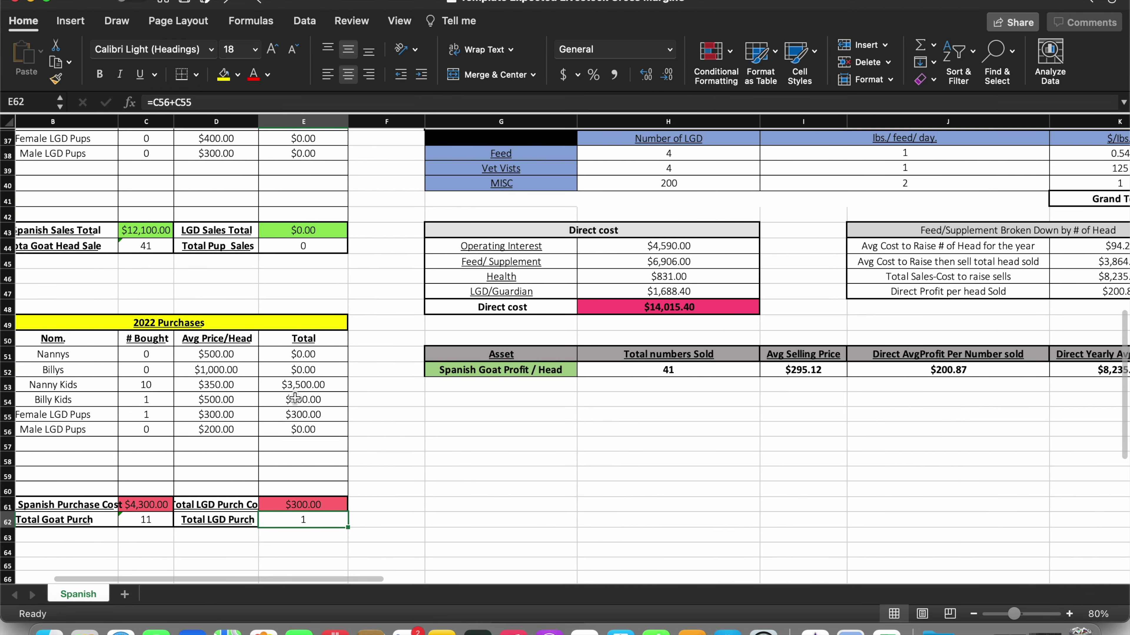
Examine the Operating Interest amount and its formula in the Direct cost table
scroll(358, 457, up, 9)
scroll(359, 458, right, 2)
scroll(358, 458, left, 3)
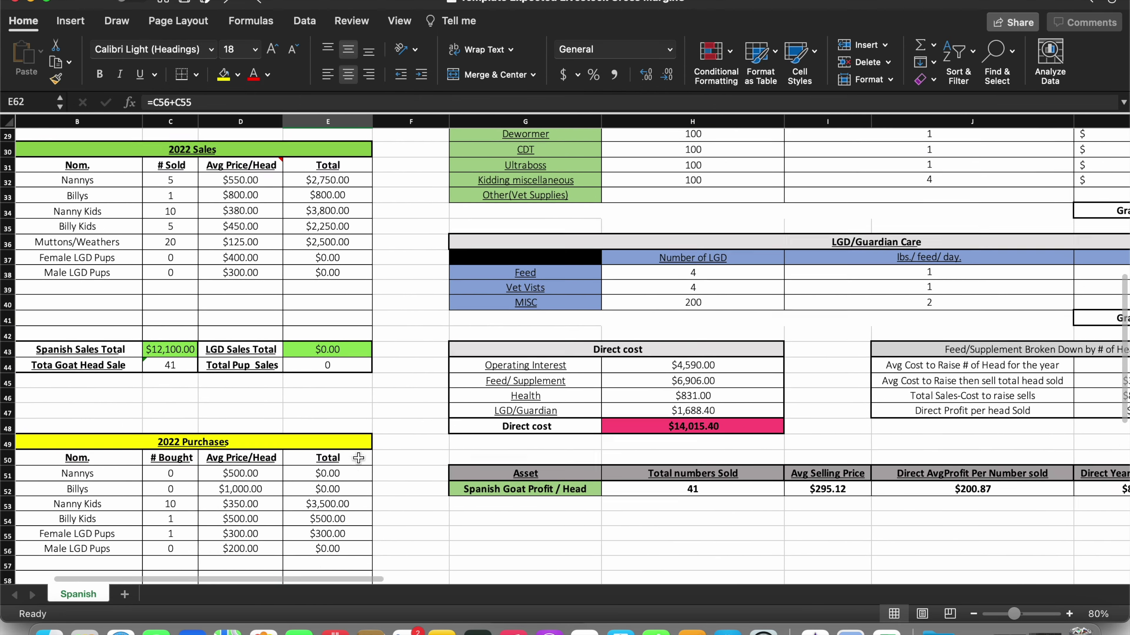
scroll(359, 457, up, 4)
click(725, 434)
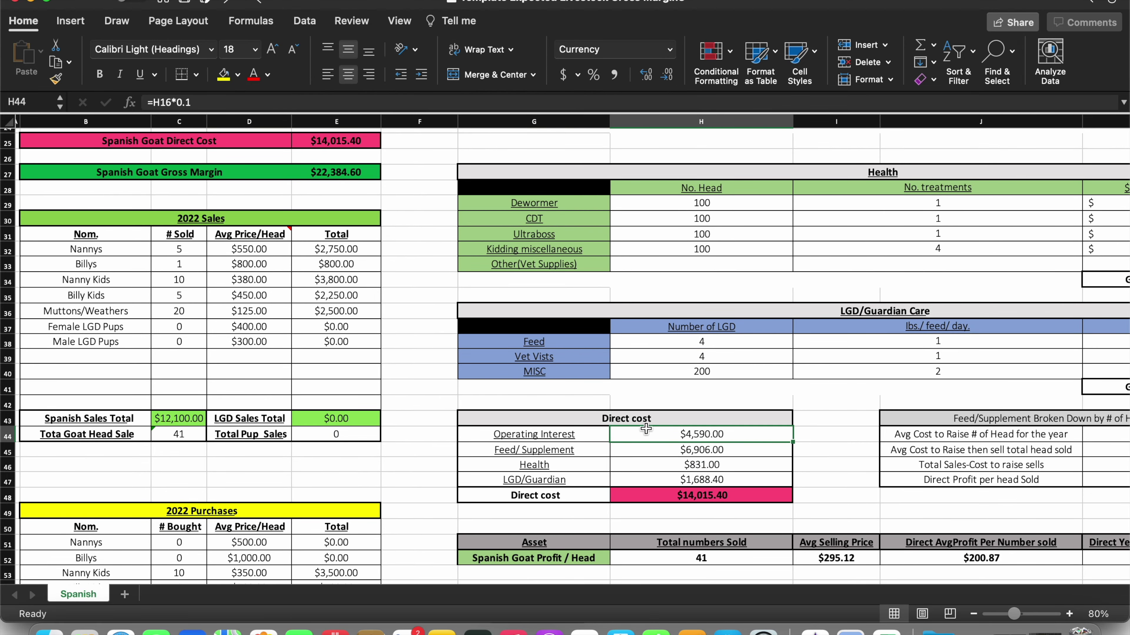
scroll(646, 429, up, 1)
scroll(646, 428, right, 1)
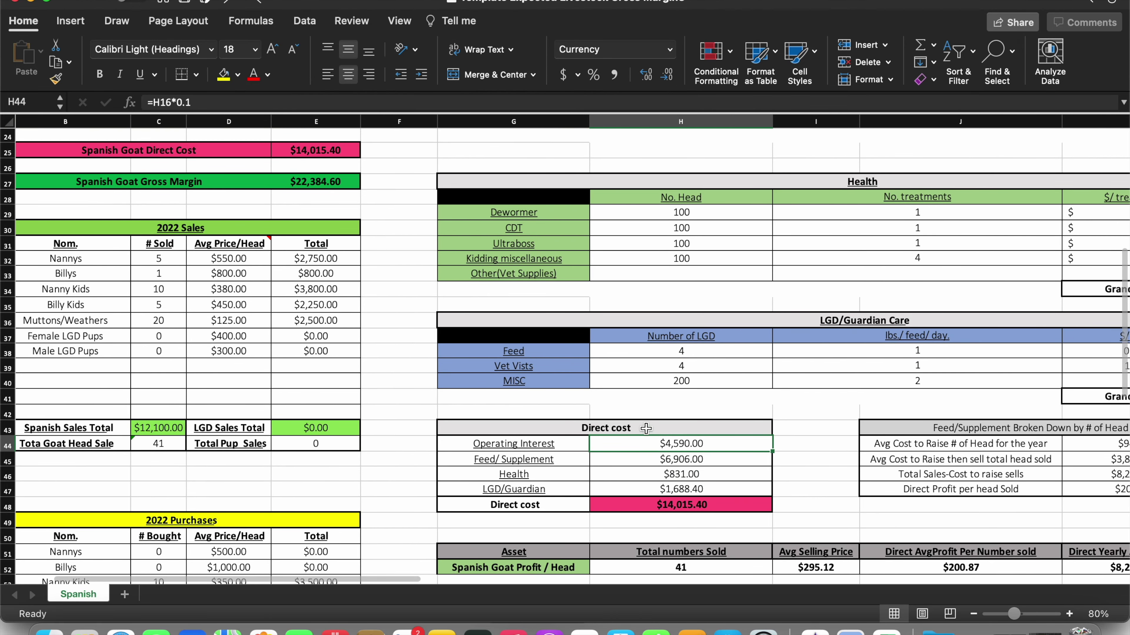
scroll(646, 429, down, 1)
scroll(646, 429, left, 1)
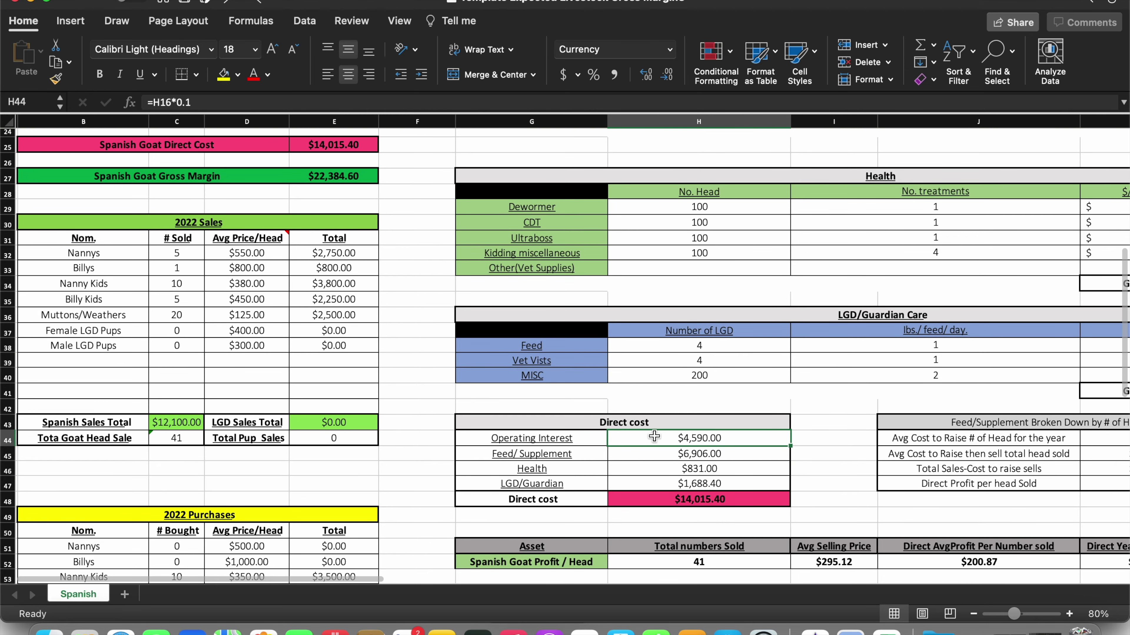
Trace the Operating Interest formula to the Opening Value total in the inventory table, then leave the formula unchanged
click(253, 102)
scroll(538, 266, up, 10)
scroll(538, 267, right, 3)
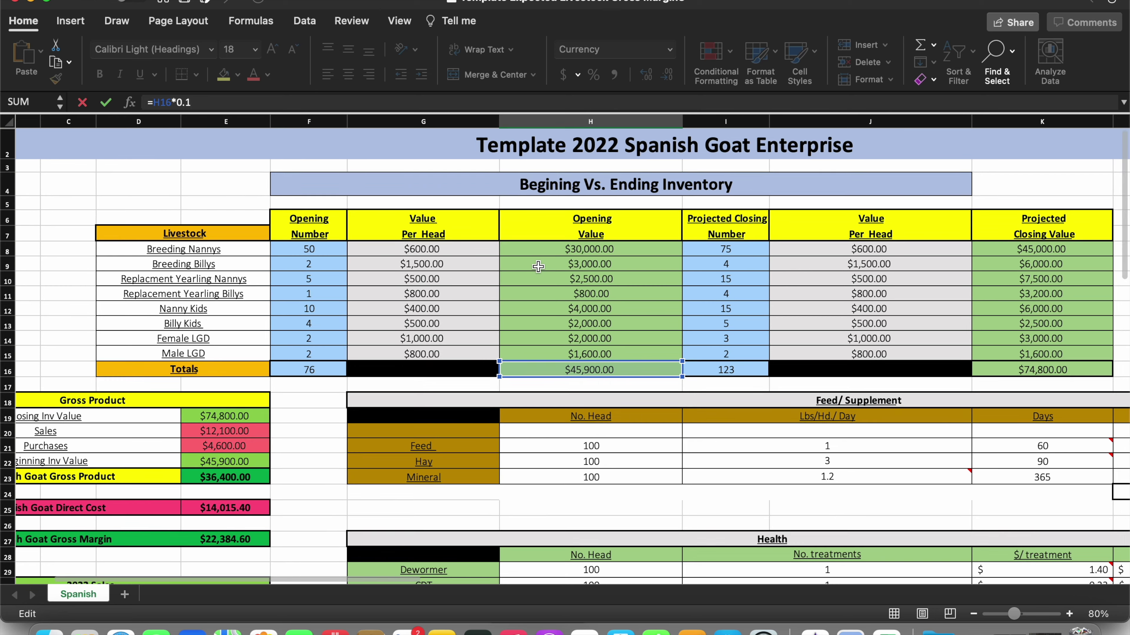
scroll(592, 375, down, 1)
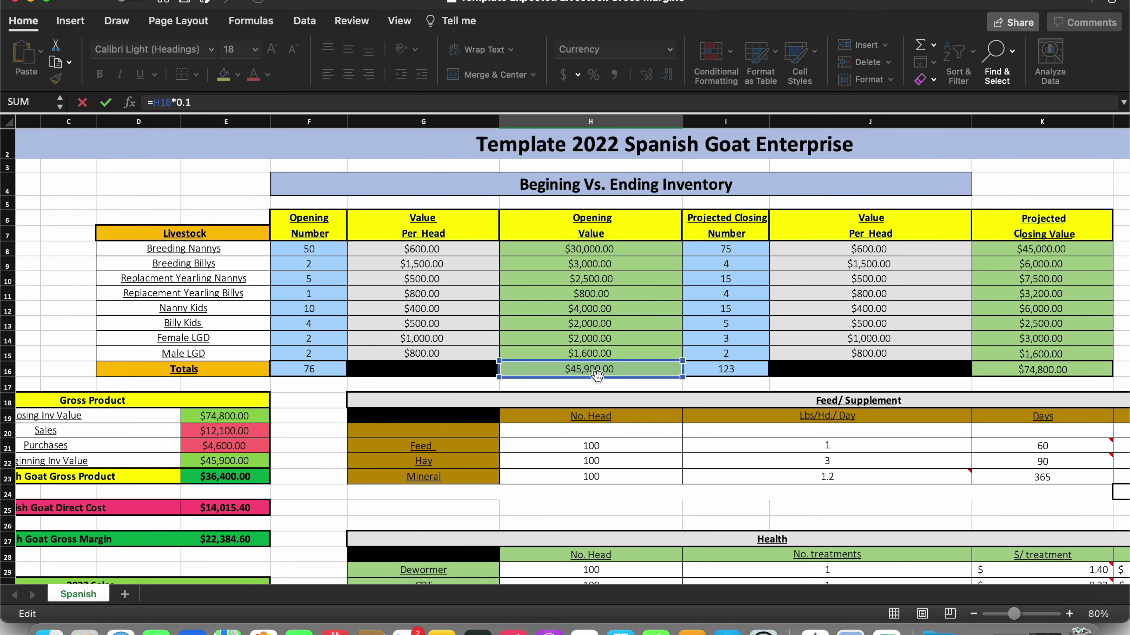
scroll(597, 376, down, 10)
key(Return)
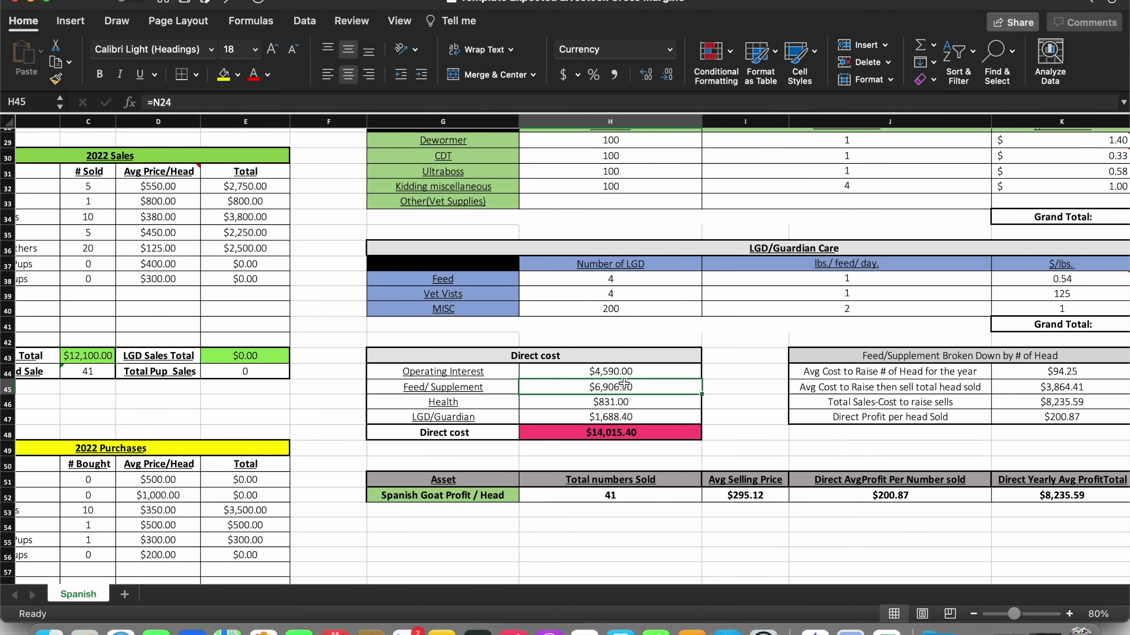
Compare the Feed/Supplement, Health and LGD/Guardian Care grand totals with the Direct cost rows and inspect the Direct cost total's formula
scroll(625, 383, up, 3)
scroll(625, 384, right, 3)
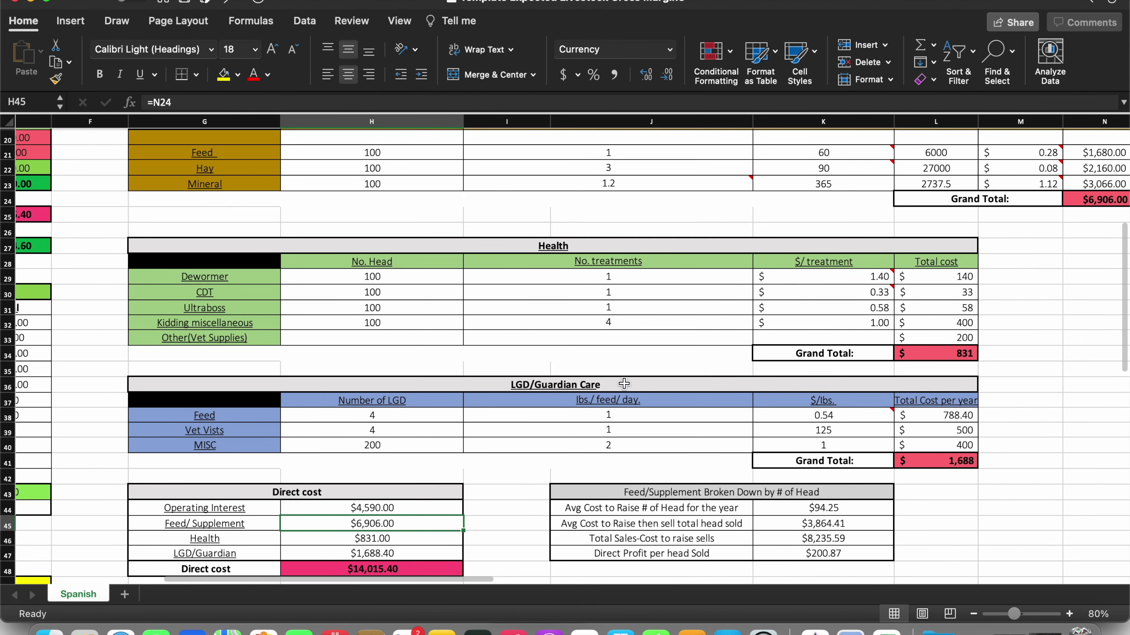
scroll(575, 278, down, 3)
scroll(575, 277, left, 1)
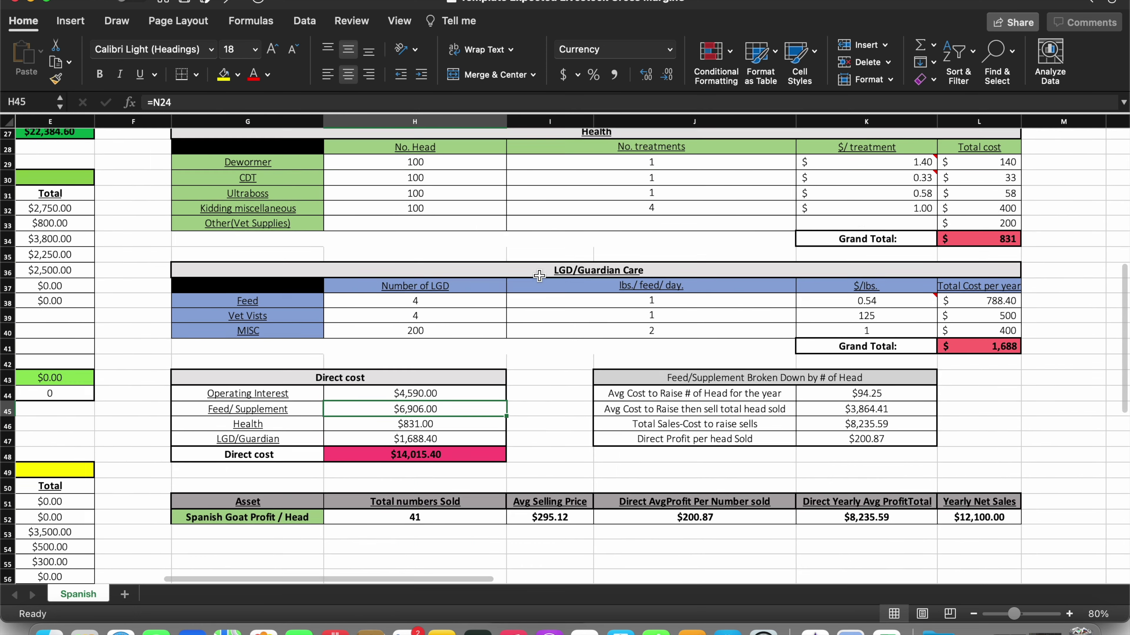
click(979, 229)
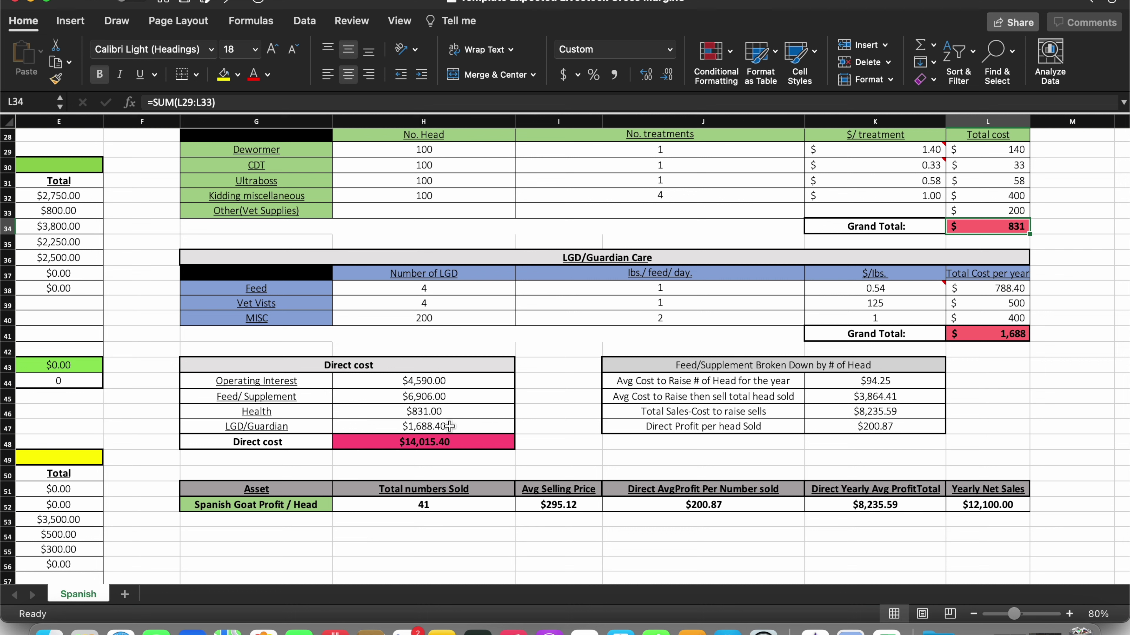
click(996, 324)
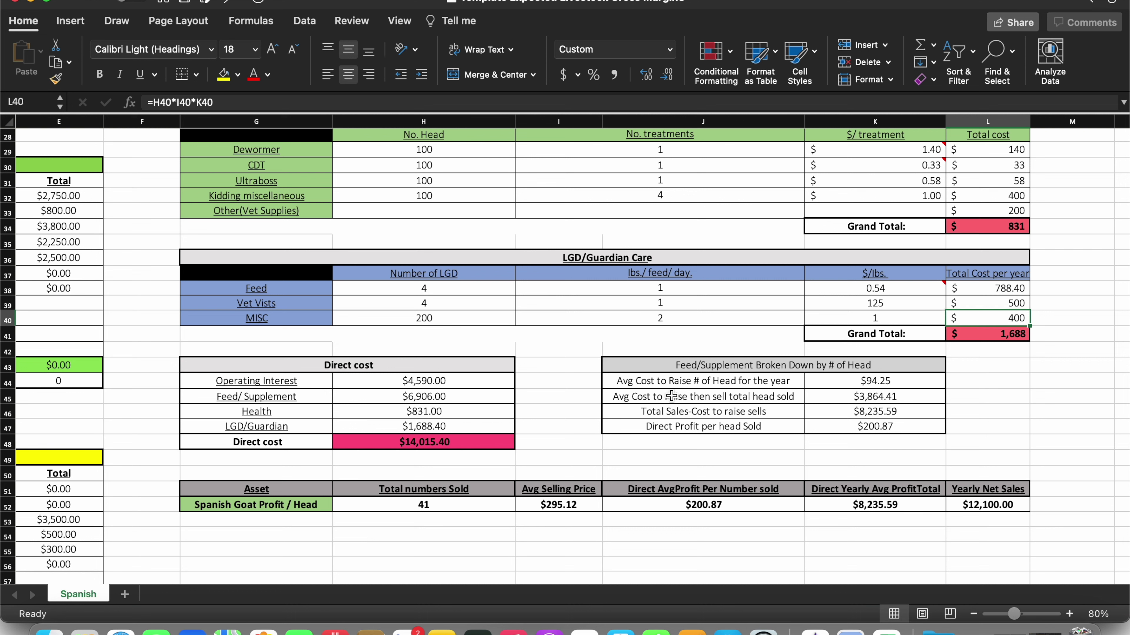
click(440, 445)
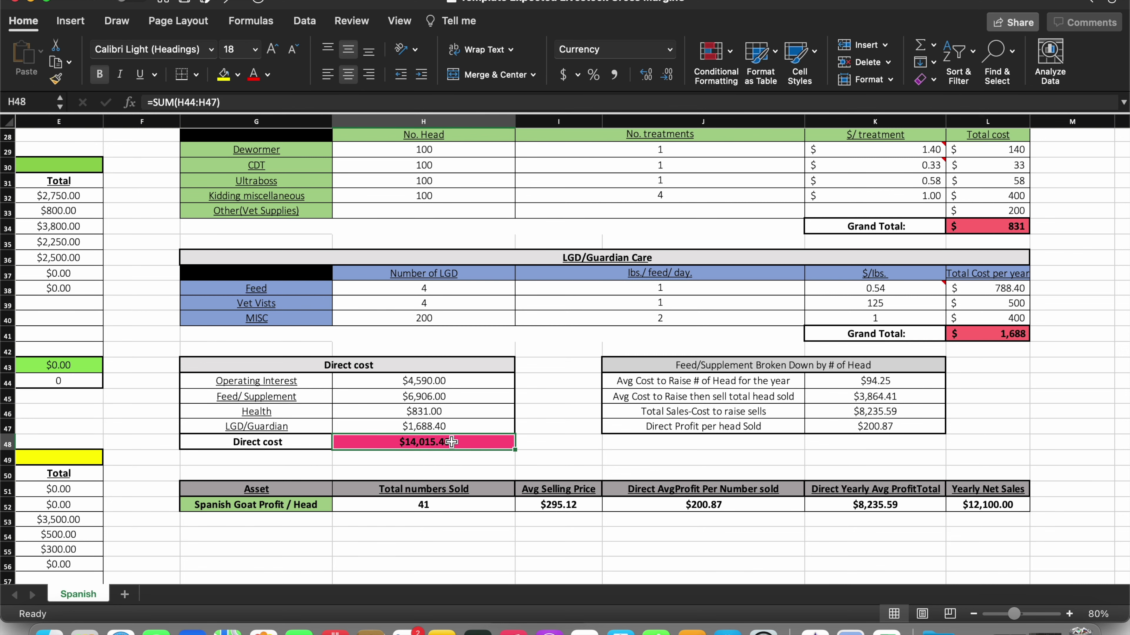
Review the No. Head entries in the Health table and the Number of LGD entries for Feed and Vet Vists
scroll(448, 442, up, 1)
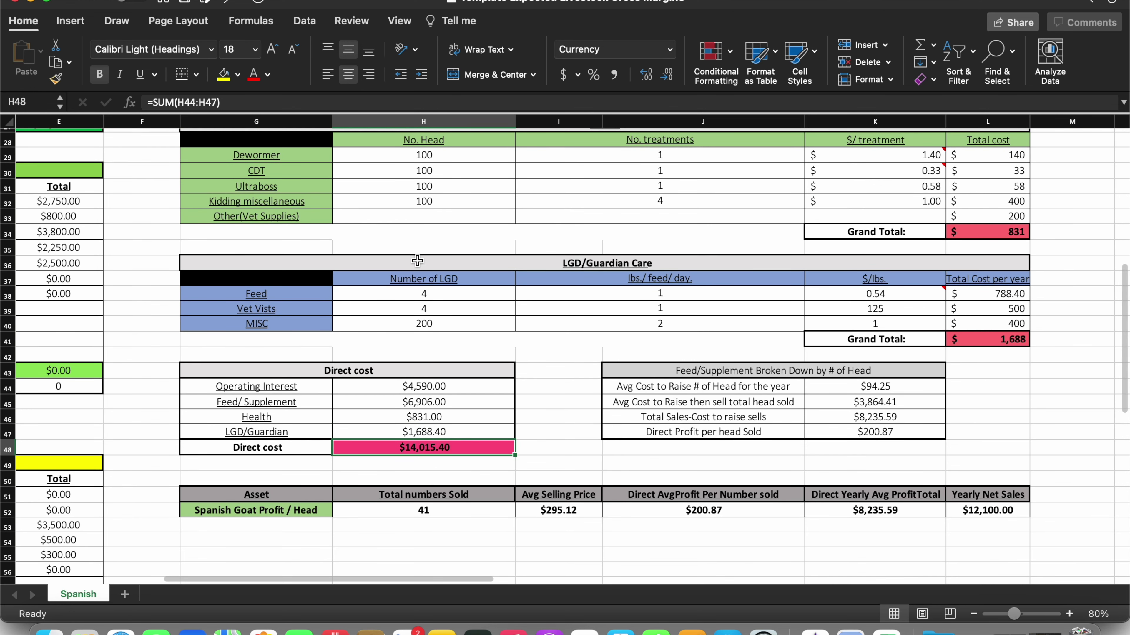
drag(433, 202, 427, 154)
drag(417, 293, 422, 310)
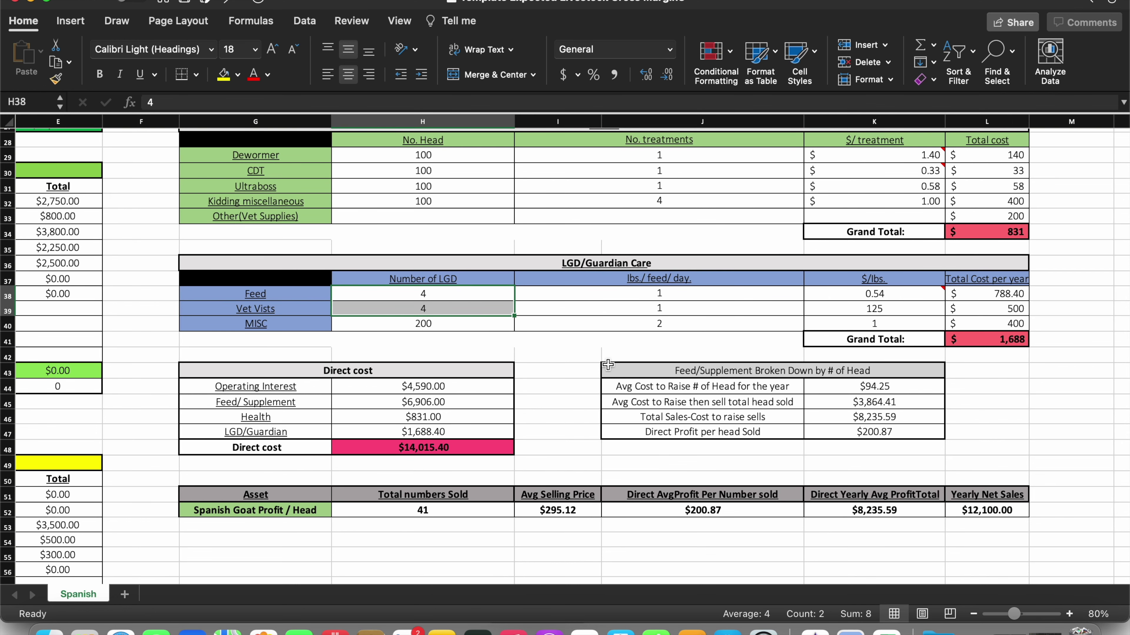
Highlight the Feed/Supplement Broken Down by # of Head table and compare it with the 2022 Sales quantities
scroll(608, 364, right, 1)
scroll(447, 387, down, 1)
scroll(447, 386, right, 2)
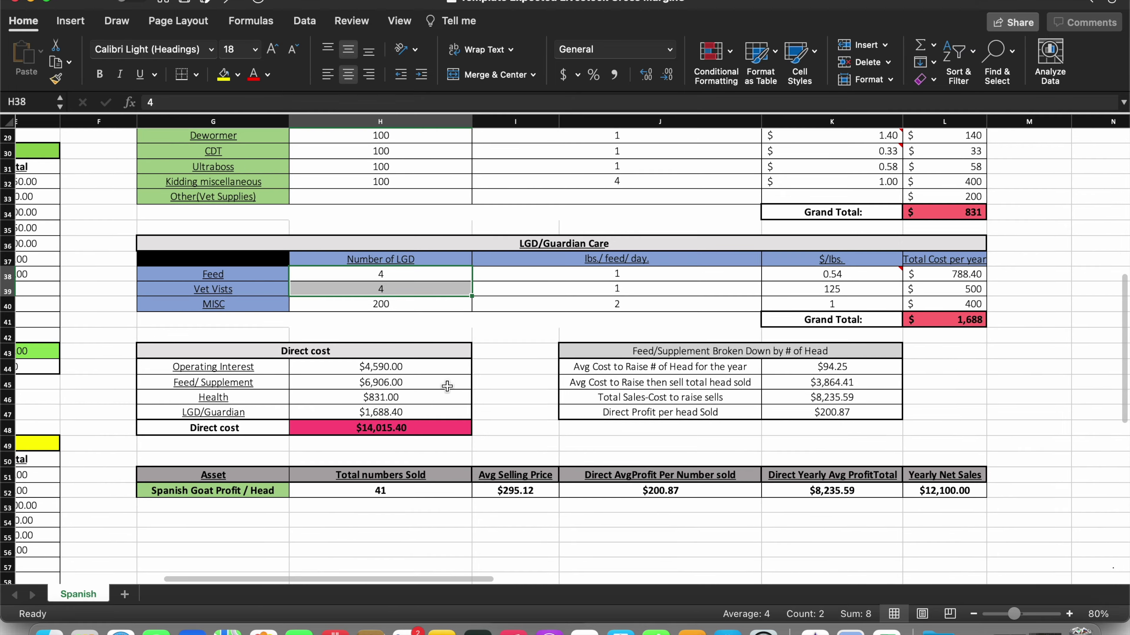
drag(604, 349, 796, 414)
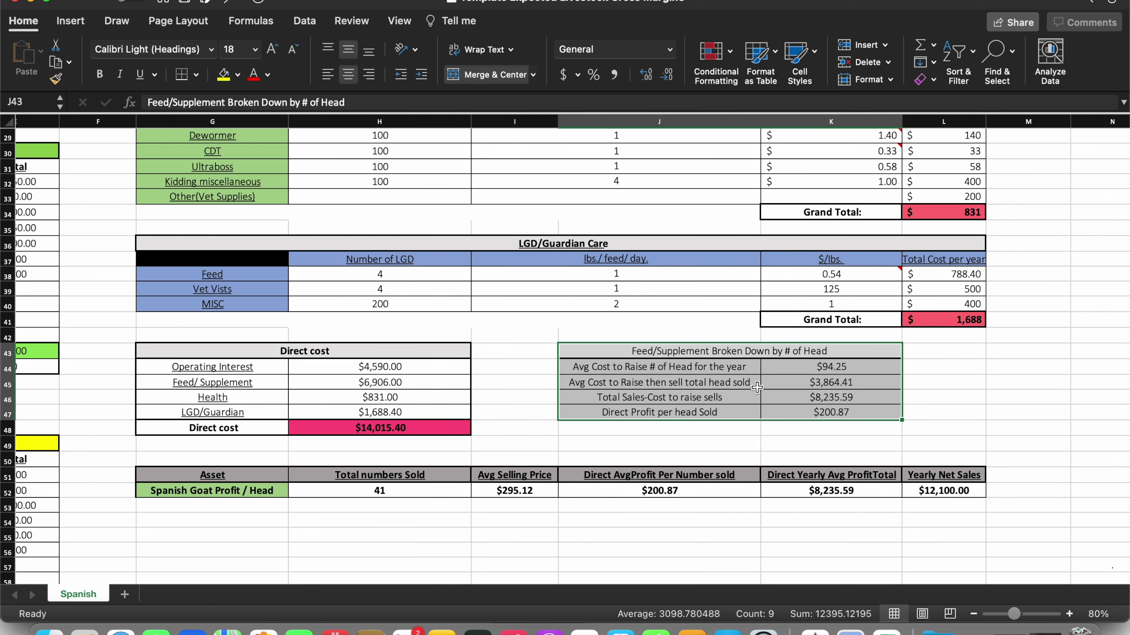
scroll(804, 390, left, 10)
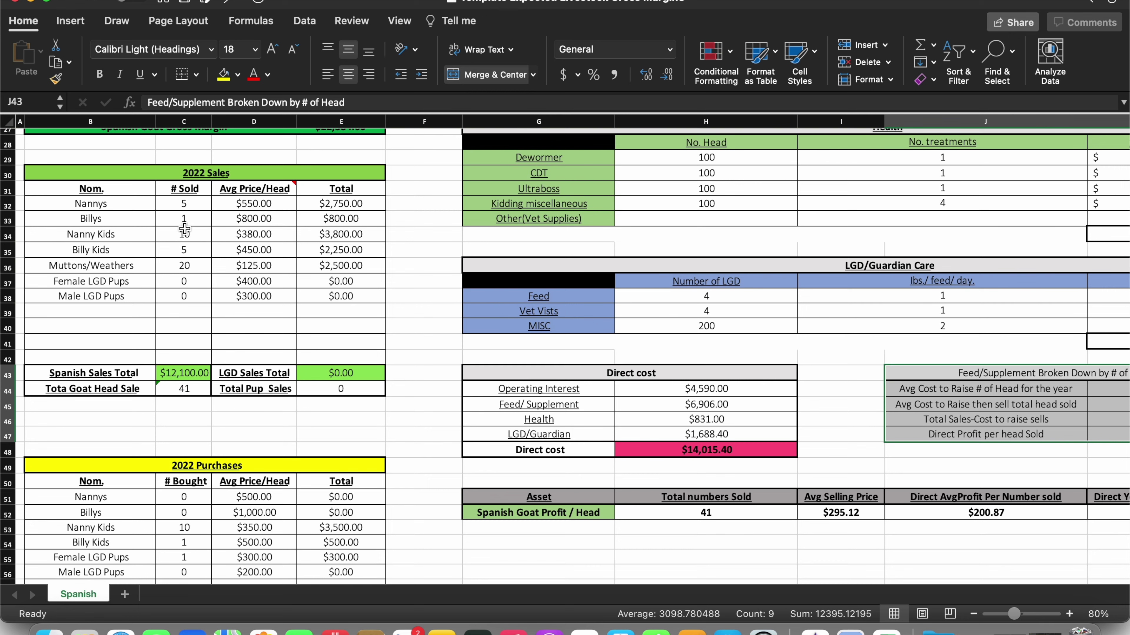
scroll(564, 351, right, 5)
scroll(565, 350, down, 3)
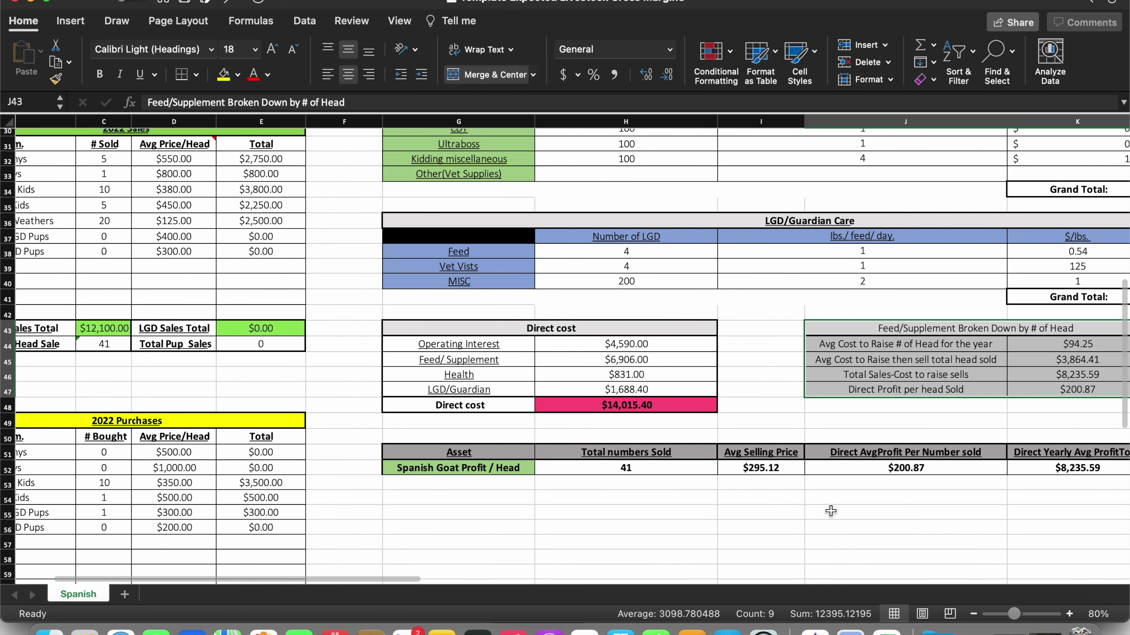
Examine the Avg Cost to Raise # of Head for the year row and its formula
click(856, 342)
scroll(857, 344, right, 2)
scroll(857, 344, right, 1)
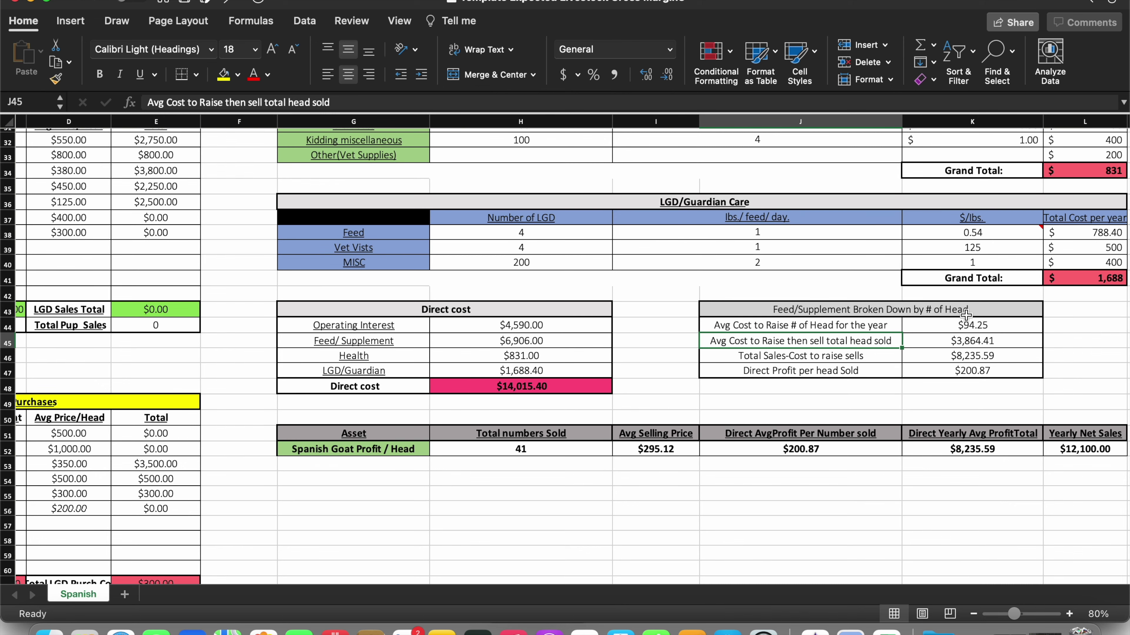
click(804, 324)
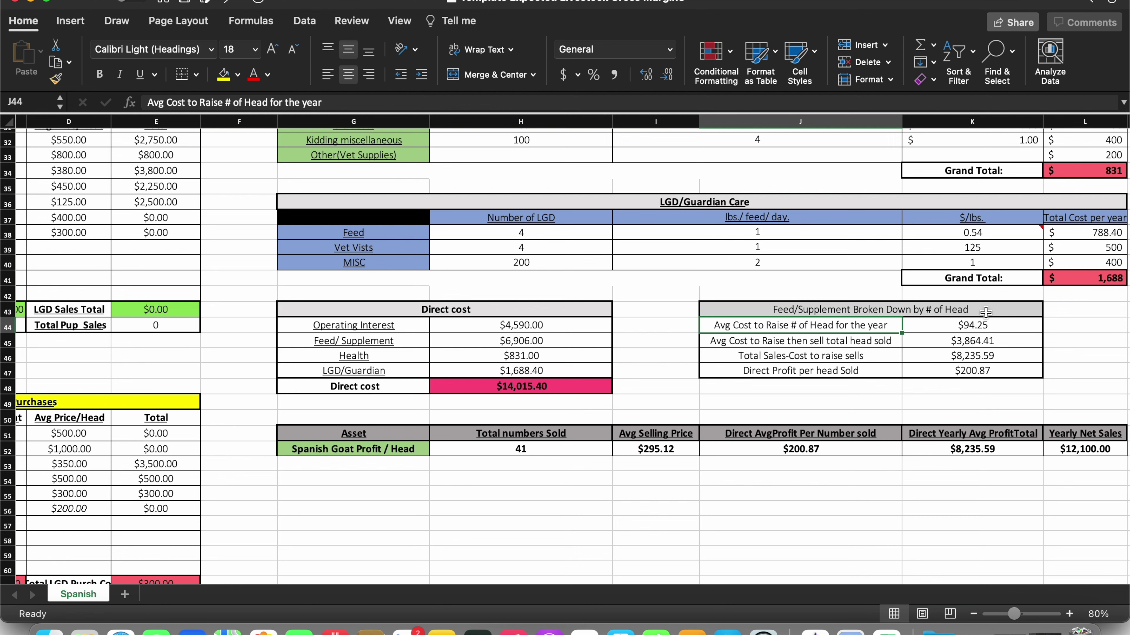
scroll(906, 366, up, 3)
scroll(907, 366, right, 1)
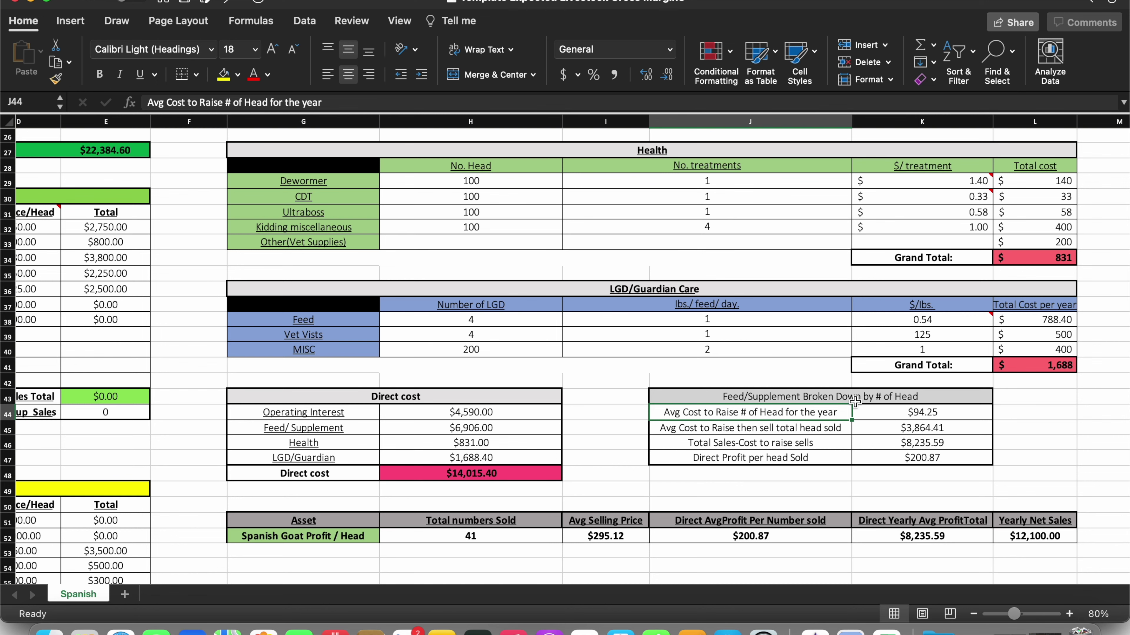
click(921, 411)
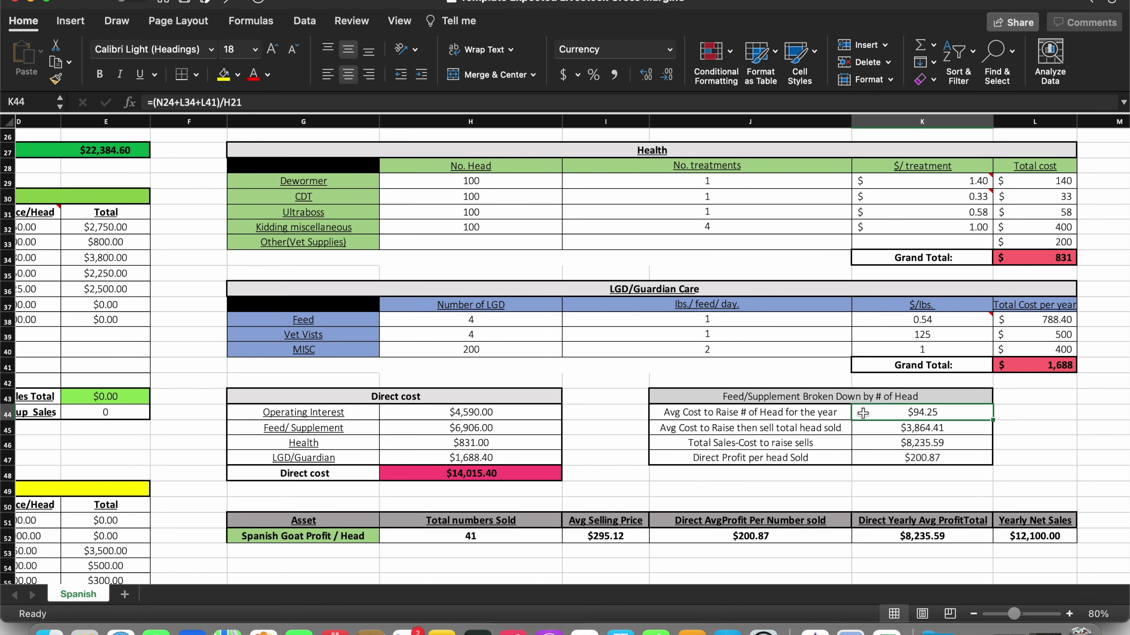
Check the total goat head sale figure and its formula below the 2022 Sales table
scroll(863, 413, left, 5)
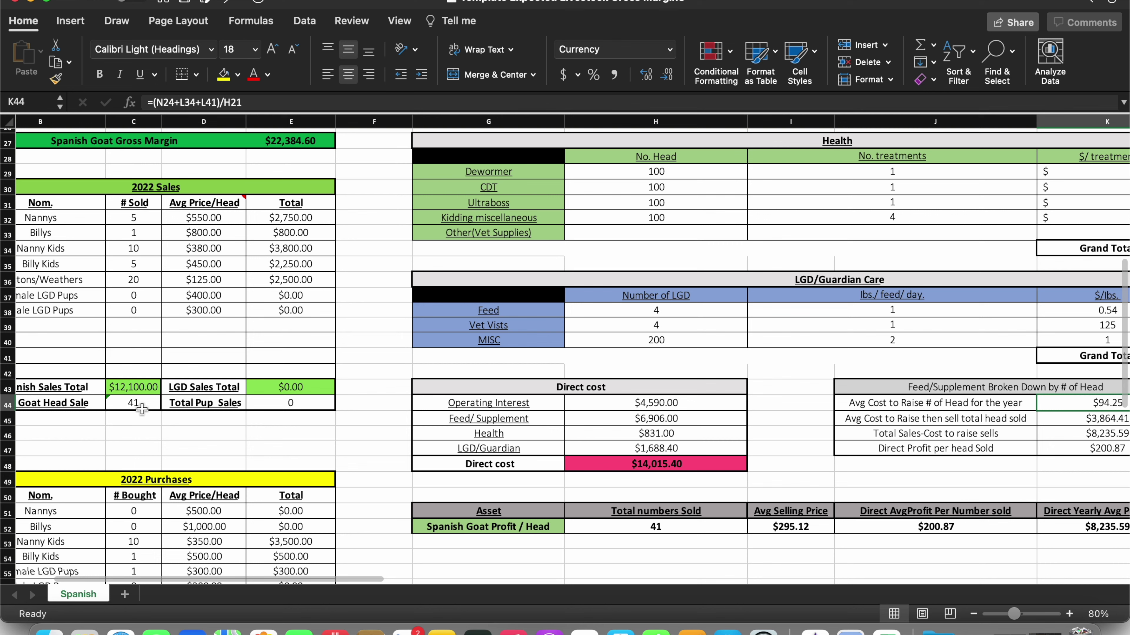
click(136, 402)
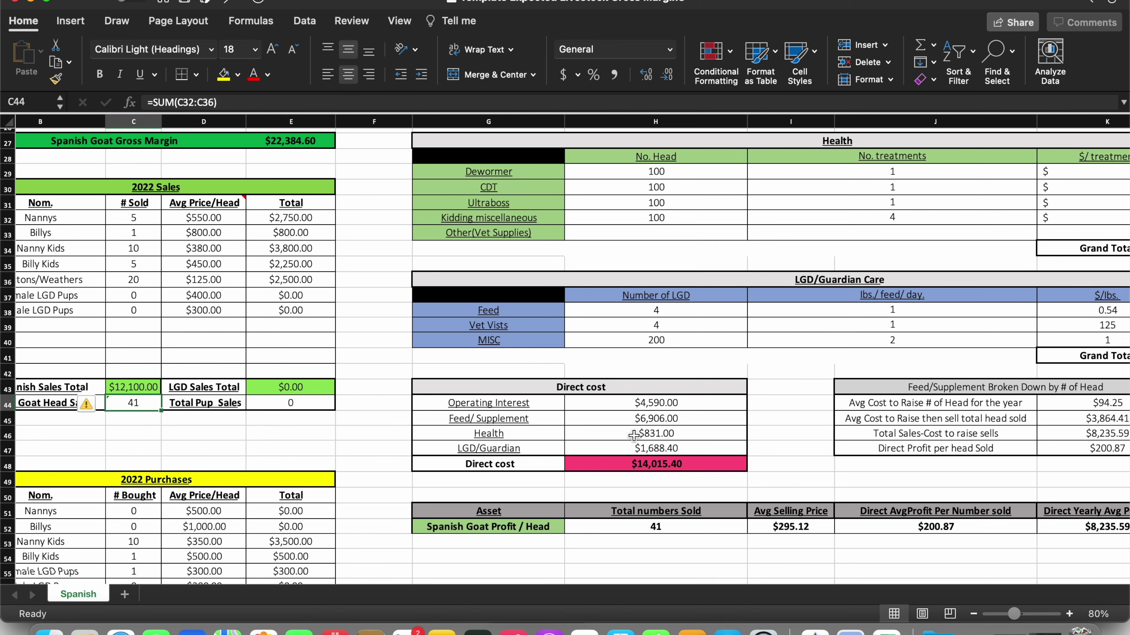
scroll(633, 435, right, 3)
scroll(634, 436, left, 3)
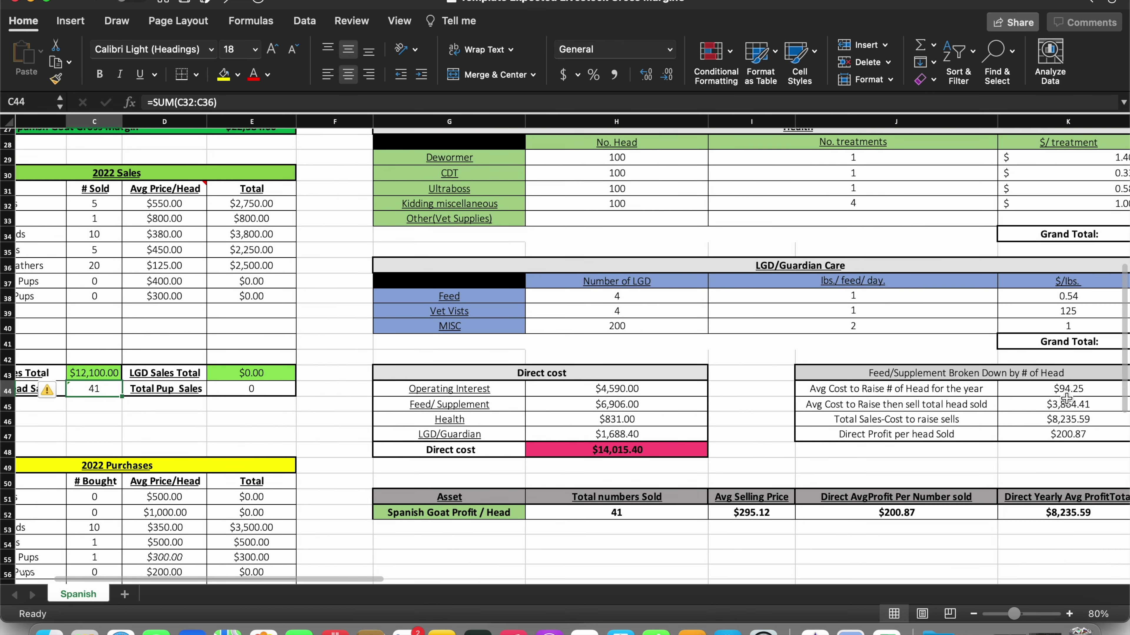
scroll(1086, 396, right, 3)
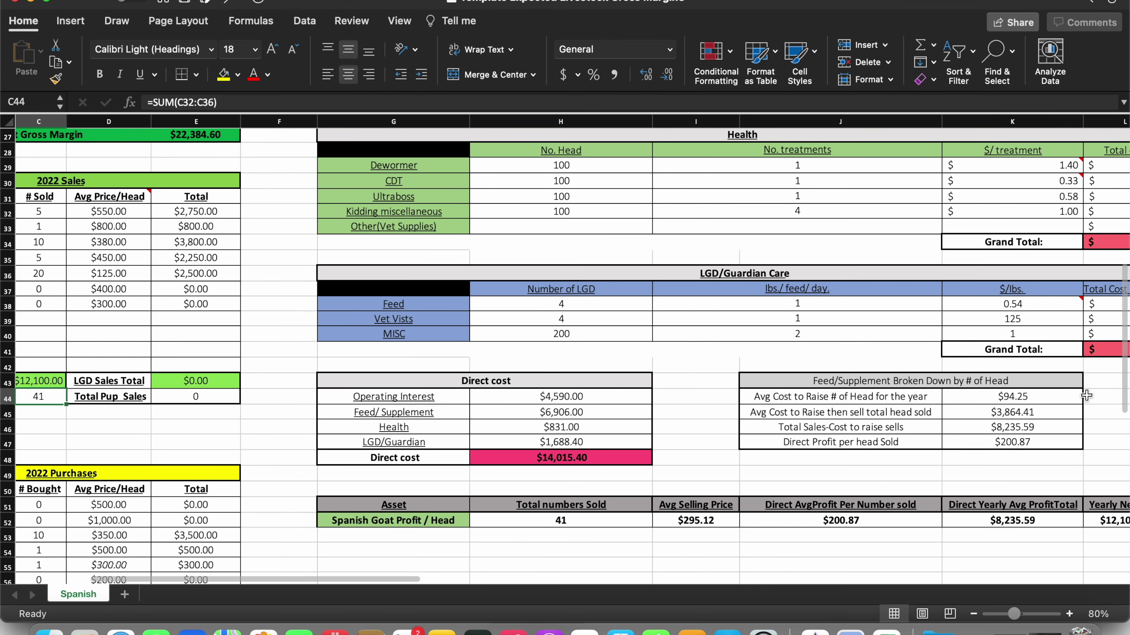
Open the formula for Avg Cost to Raise # of Head to show its referenced cells, then close it unchanged
click(964, 401)
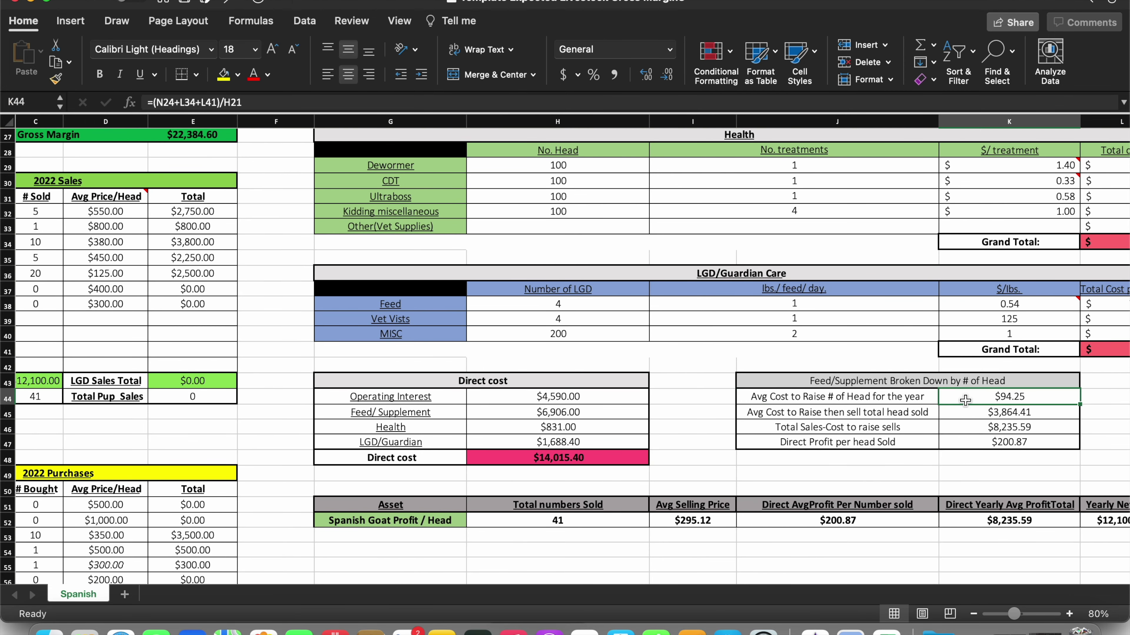
click(310, 103)
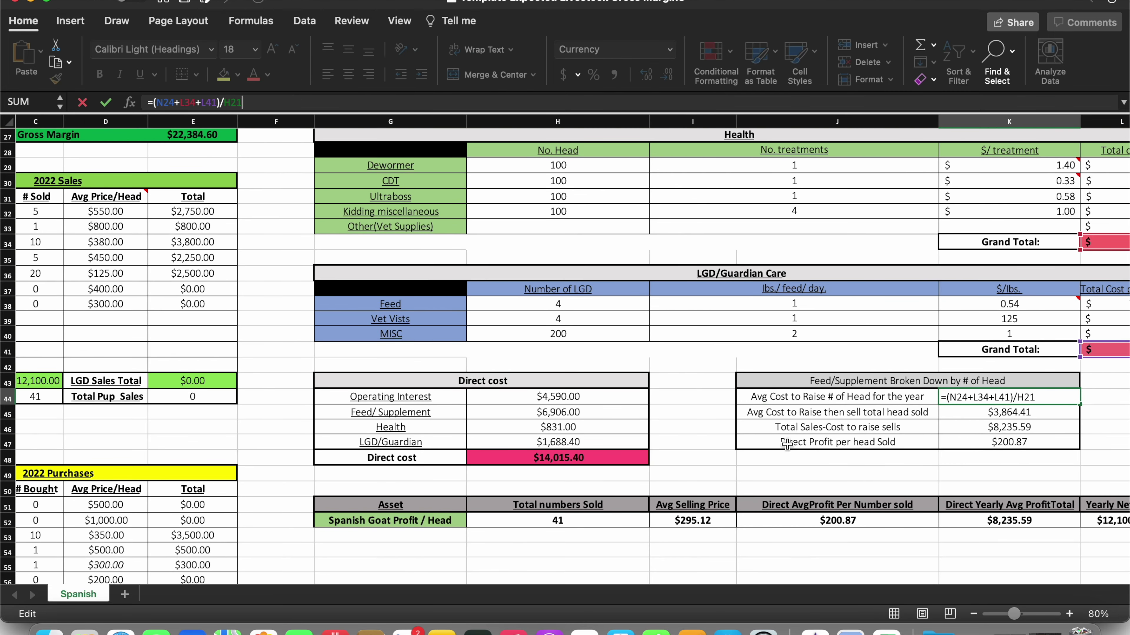
click(1036, 471)
click(1011, 403)
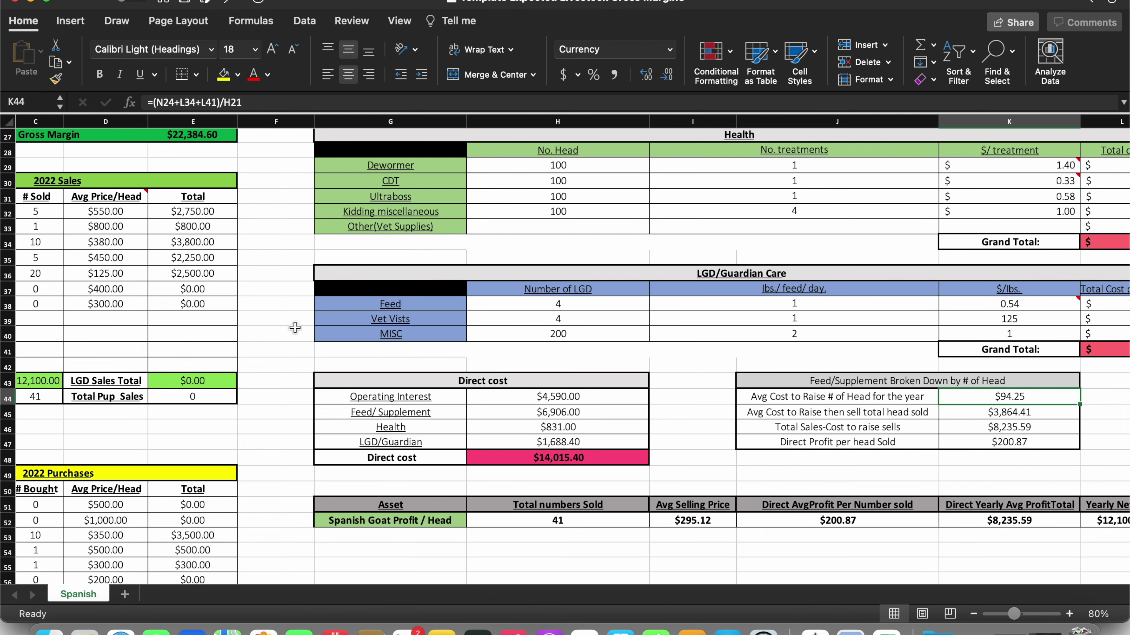
Relate the per-head raising cost to the goats sold and inspect the Avg Cost to Raise then sell total head sold formula
scroll(117, 369, left, 3)
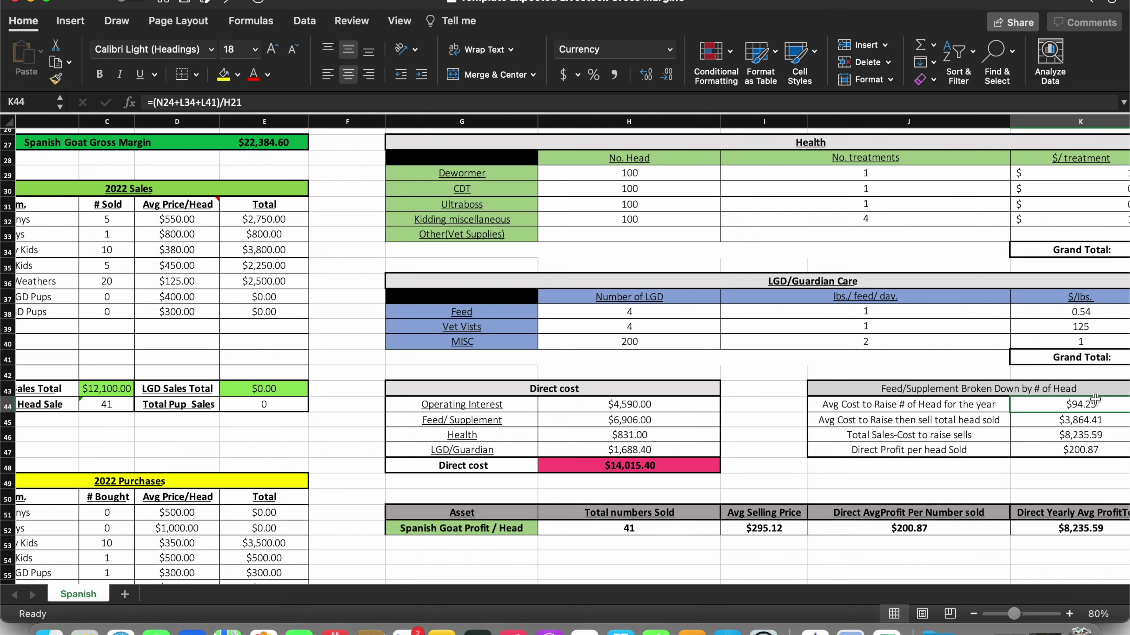
scroll(1102, 410, right, 2)
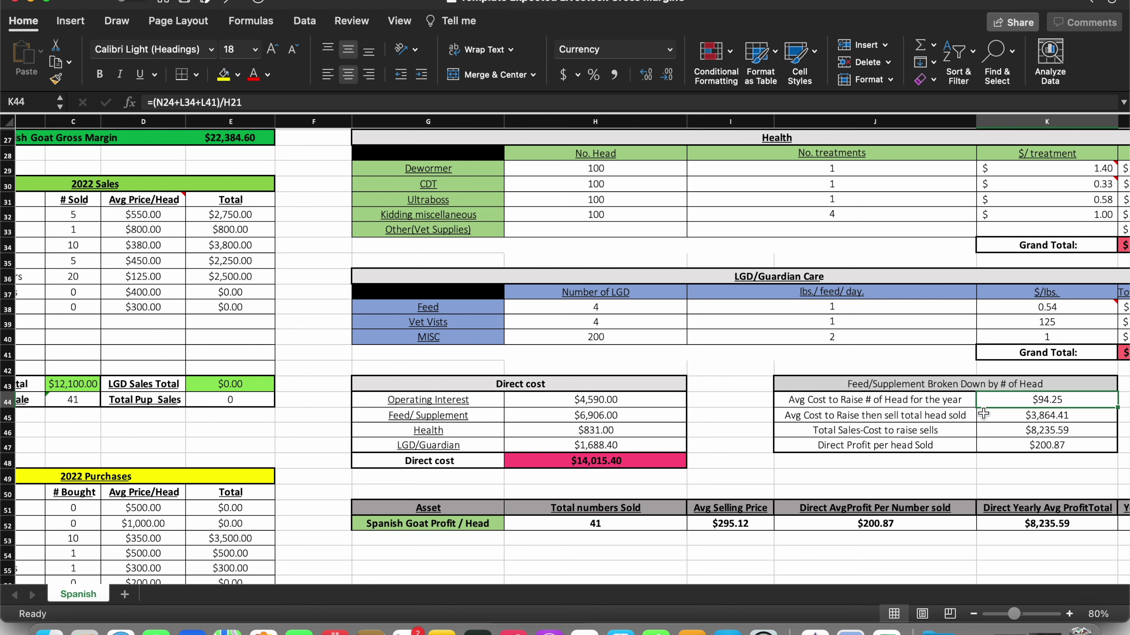
click(1046, 418)
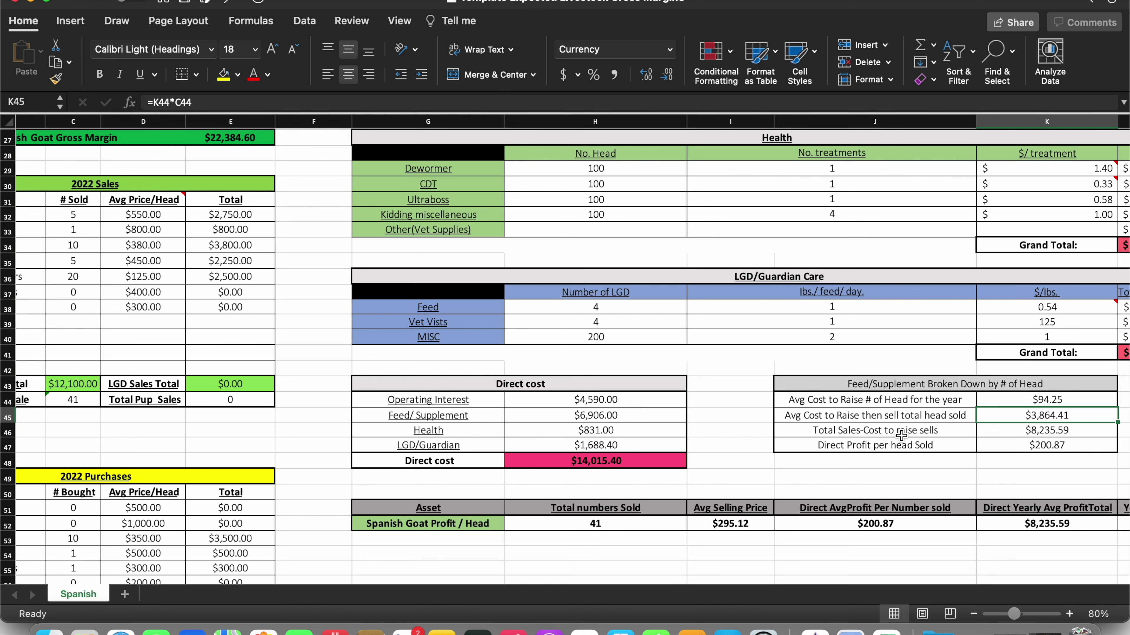
scroll(1107, 470, left, 1)
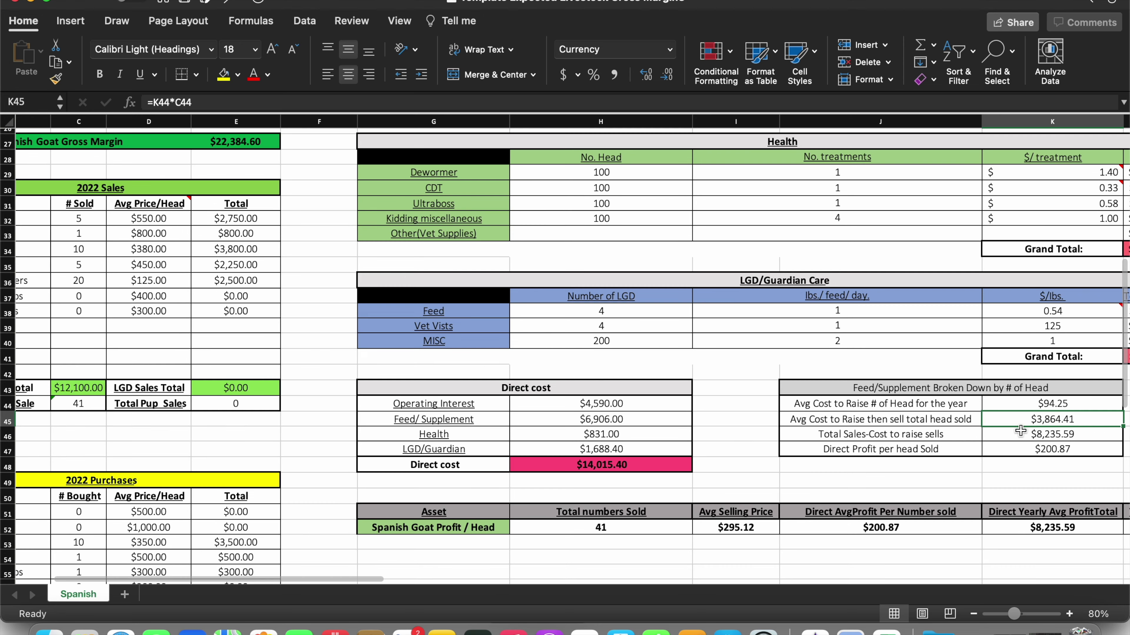
drag(1016, 428, 1021, 438)
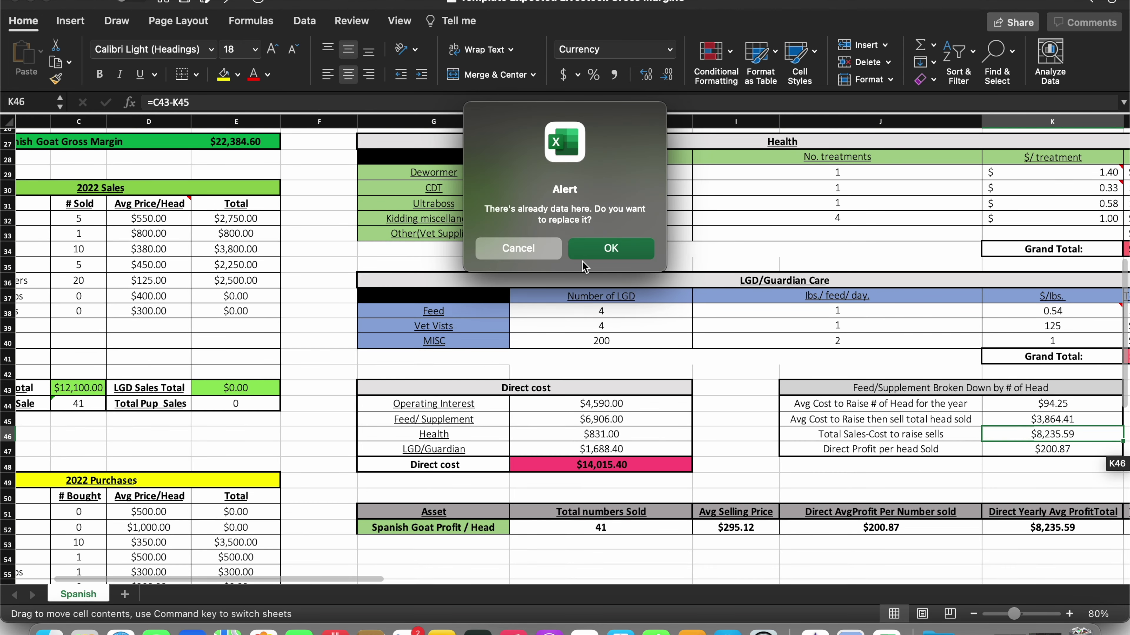
click(547, 250)
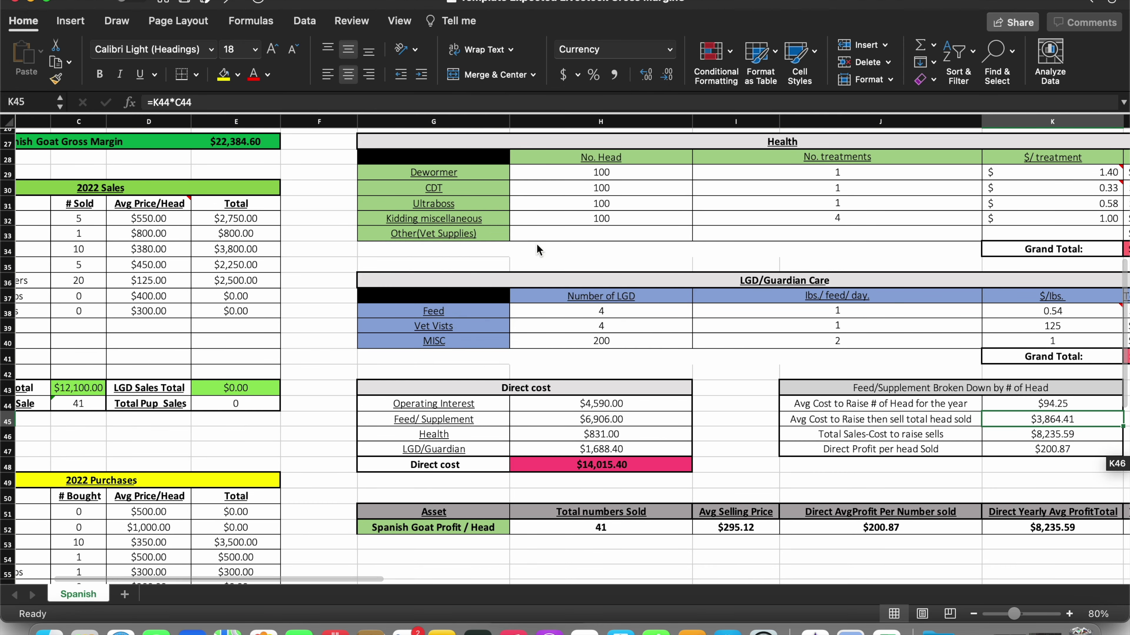
Examine the Total Sales-Cost to raise sells formula together with the Avg Cost to Raise then sell amount it subtracts
click(1000, 434)
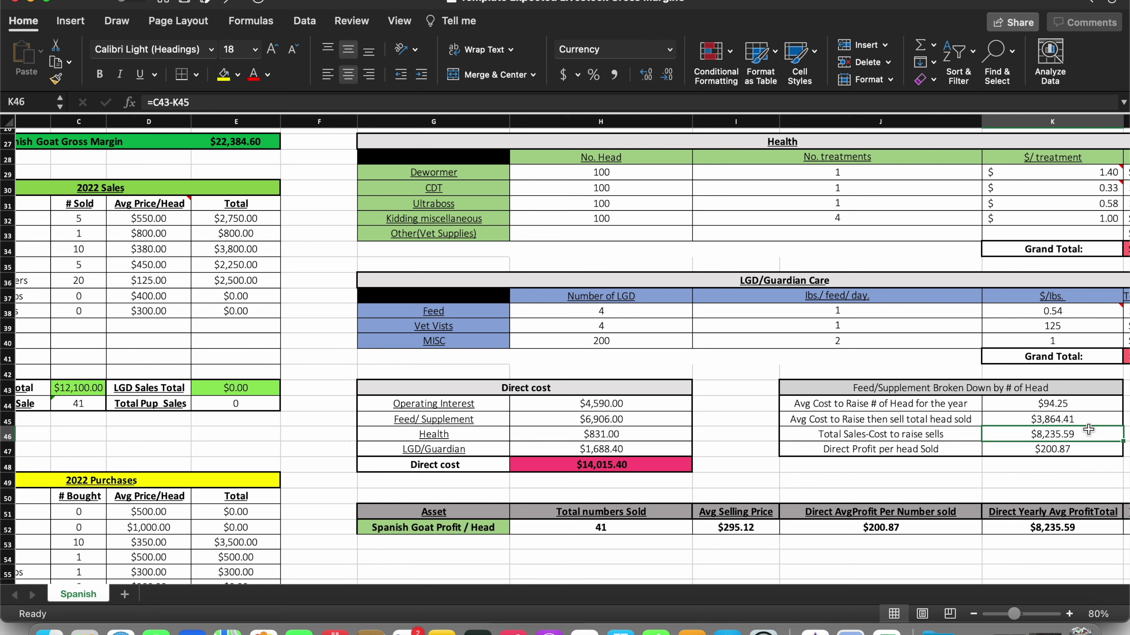
click(1041, 420)
click(1068, 435)
scroll(973, 446, down, 1)
scroll(973, 446, right, 2)
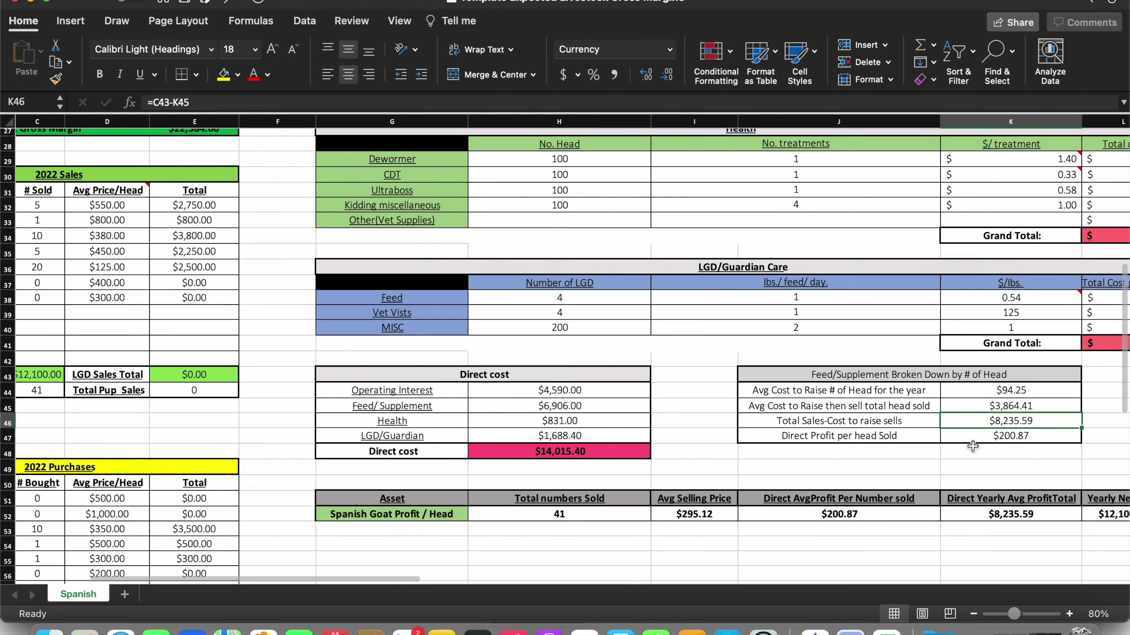
Inspect the Direct Profit per head Sold amount and its formula in the breakdown table
click(979, 435)
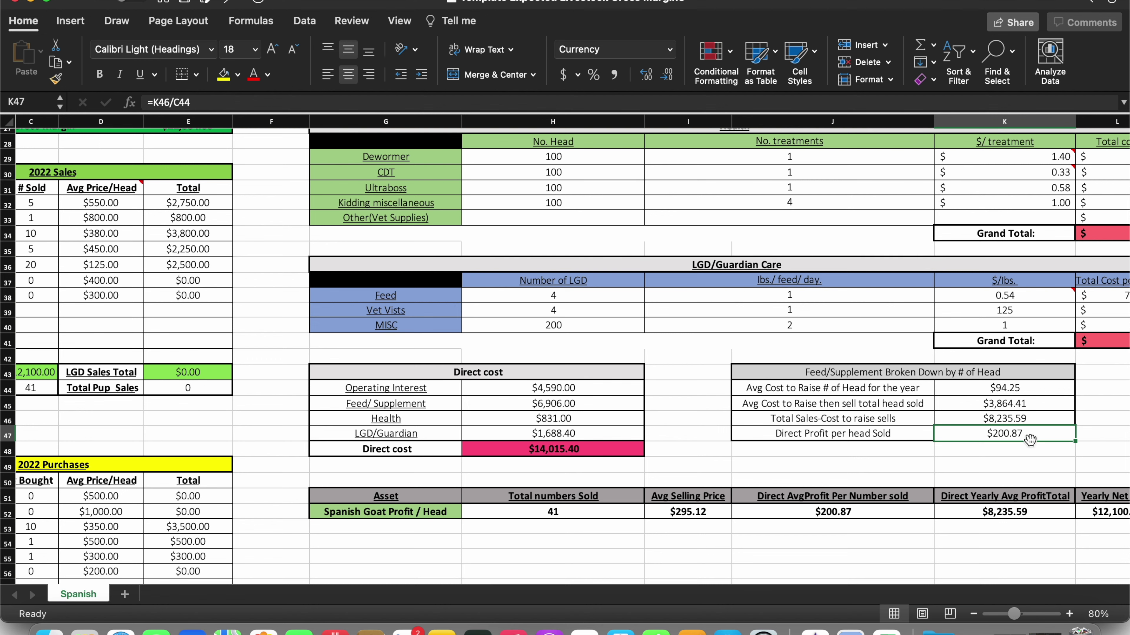
scroll(1030, 440, right, 1)
scroll(1030, 440, down, 1)
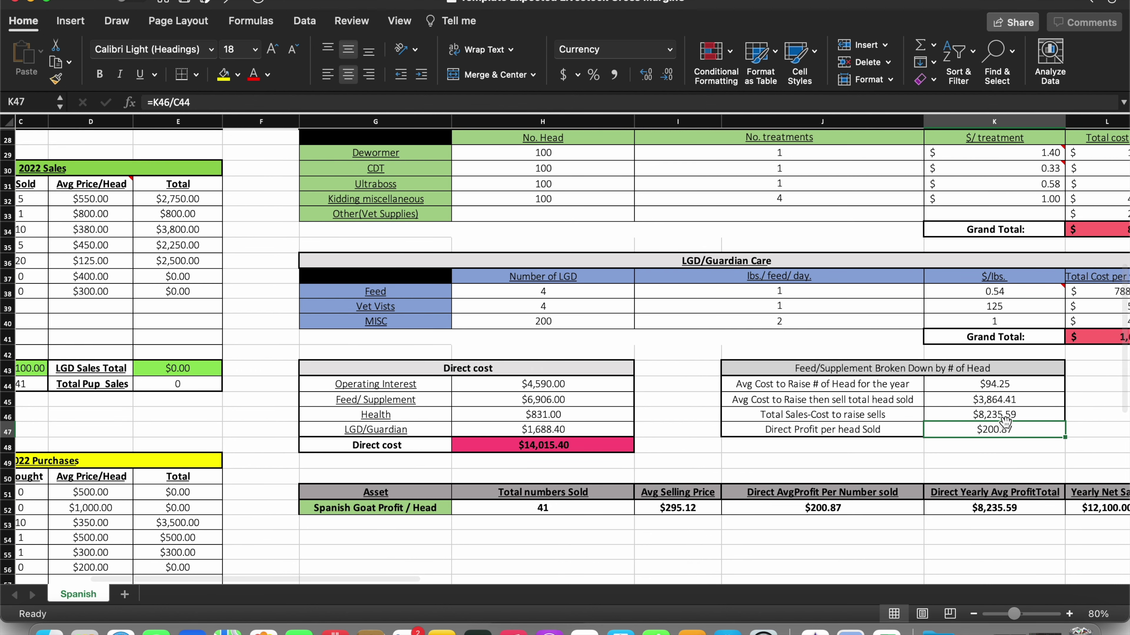
Inspect the Avg Selling Price formula in the Spanish Goat Profit / Head row and relate it to the Spanish sales and head totals
scroll(760, 418, left, 1)
scroll(761, 418, down, 1)
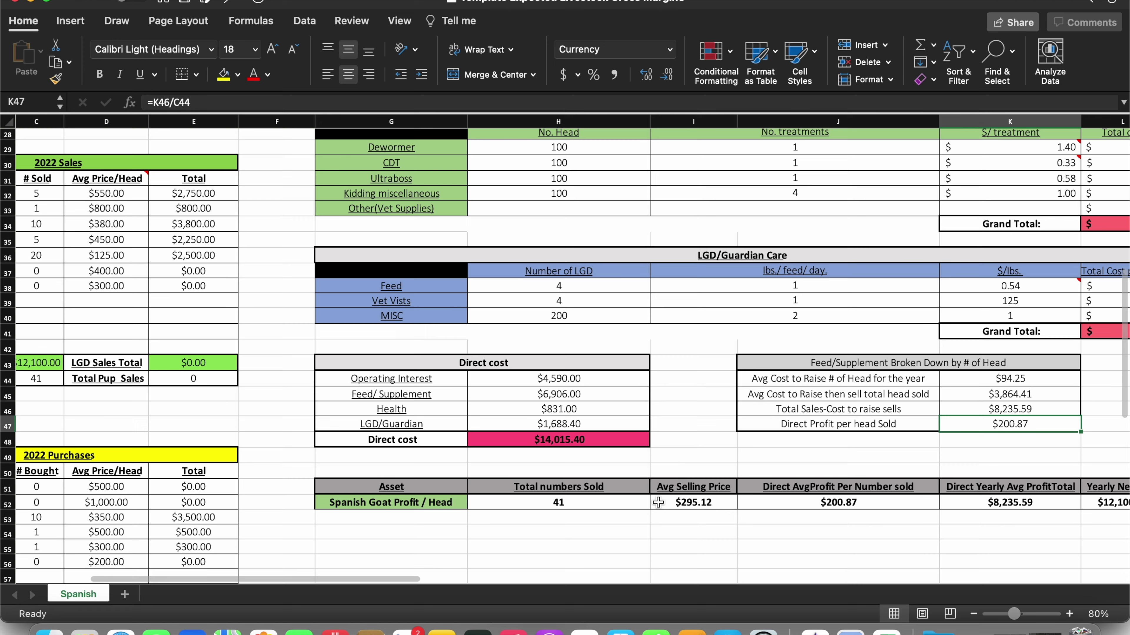
scroll(1033, 511, right, 2)
scroll(1033, 511, down, 1)
scroll(1033, 511, down, 2)
scroll(800, 486, left, 2)
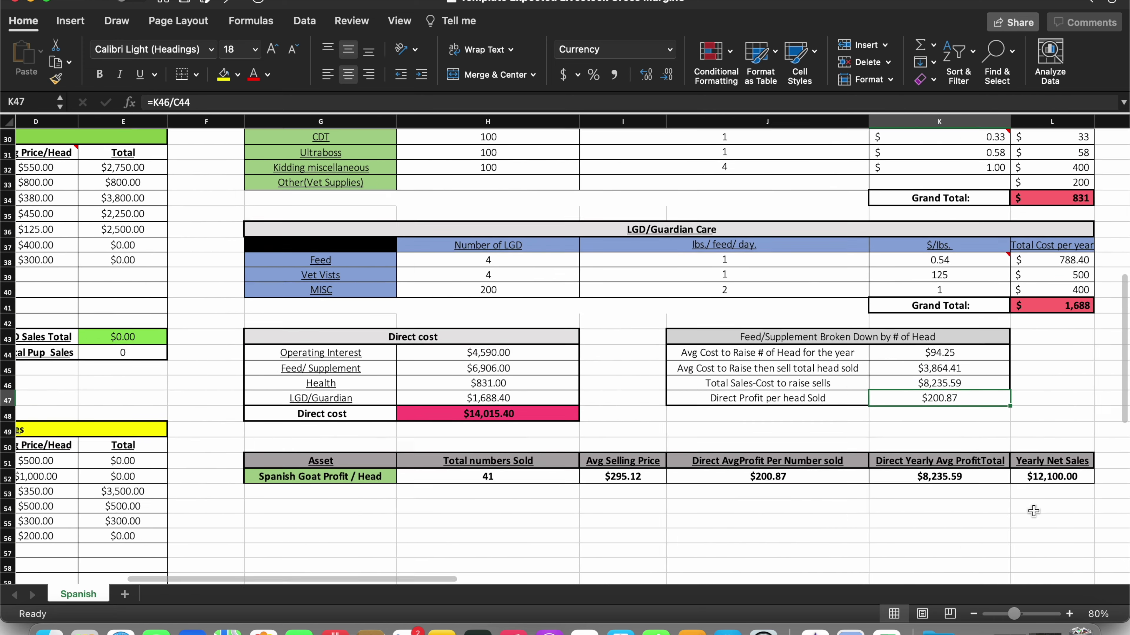
click(682, 471)
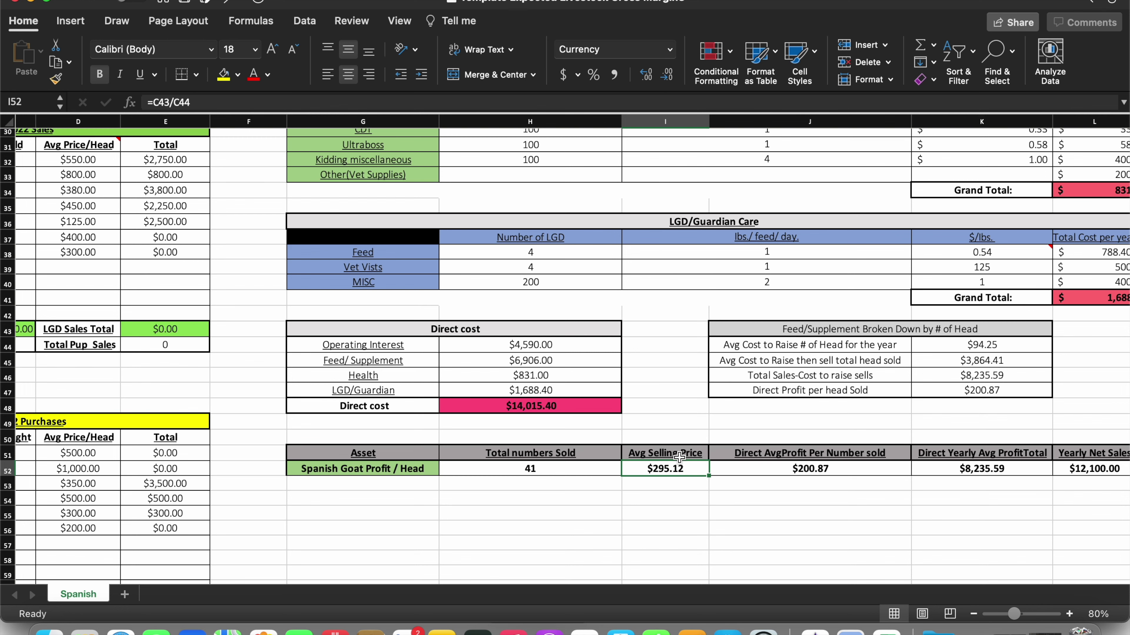
scroll(678, 465, left, 1)
scroll(679, 466, up, 1)
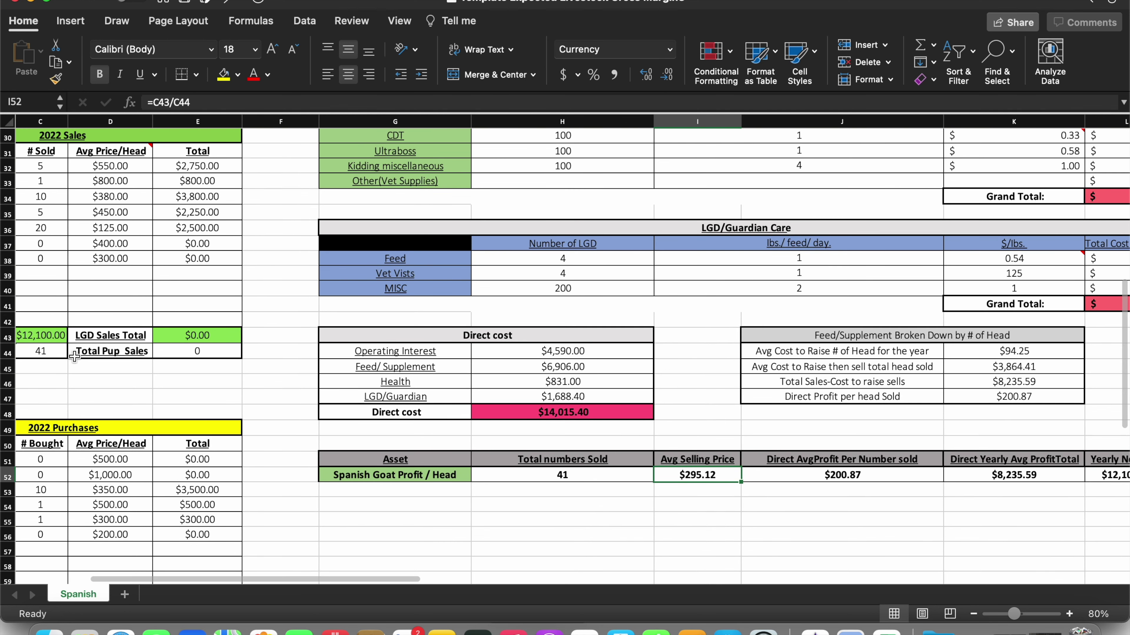
scroll(86, 356, left, 2)
scroll(86, 356, up, 1)
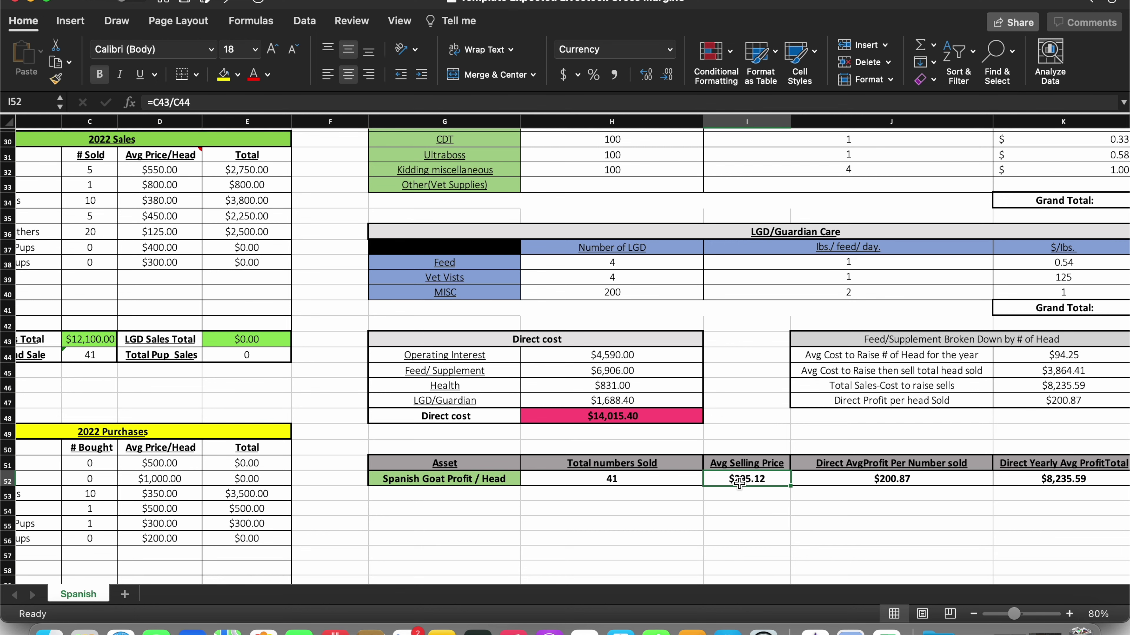
scroll(771, 490, right, 1)
scroll(771, 490, down, 1)
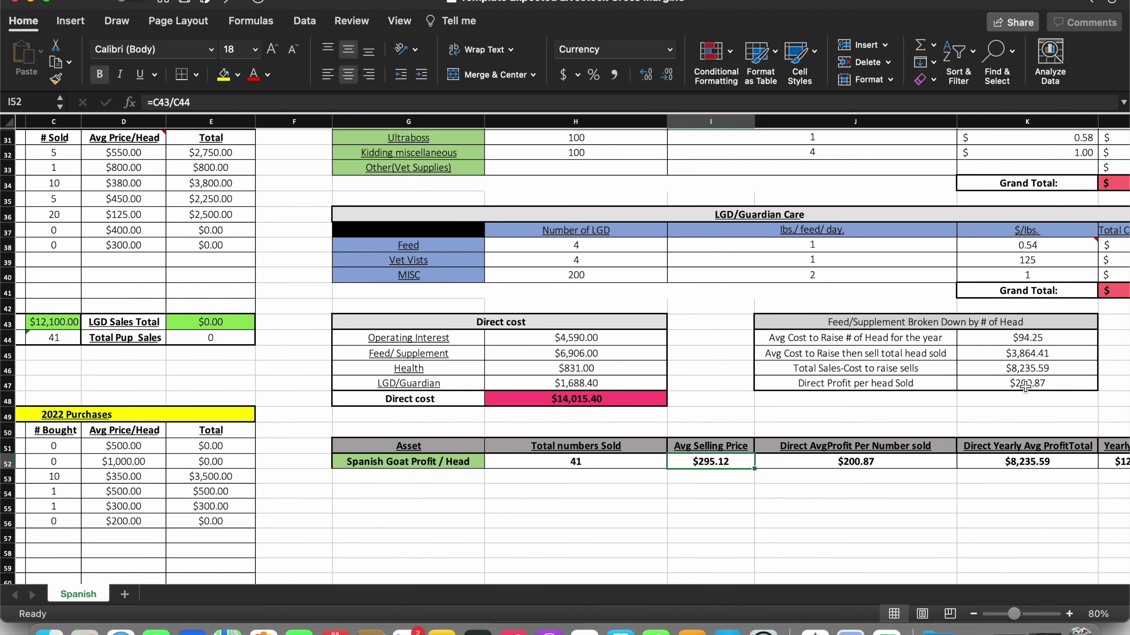
Examine the Total numbers Sold formula in the goat profit summary, then return to the neighbouring Avg Selling Price
scroll(954, 467, right, 1)
scroll(954, 467, down, 1)
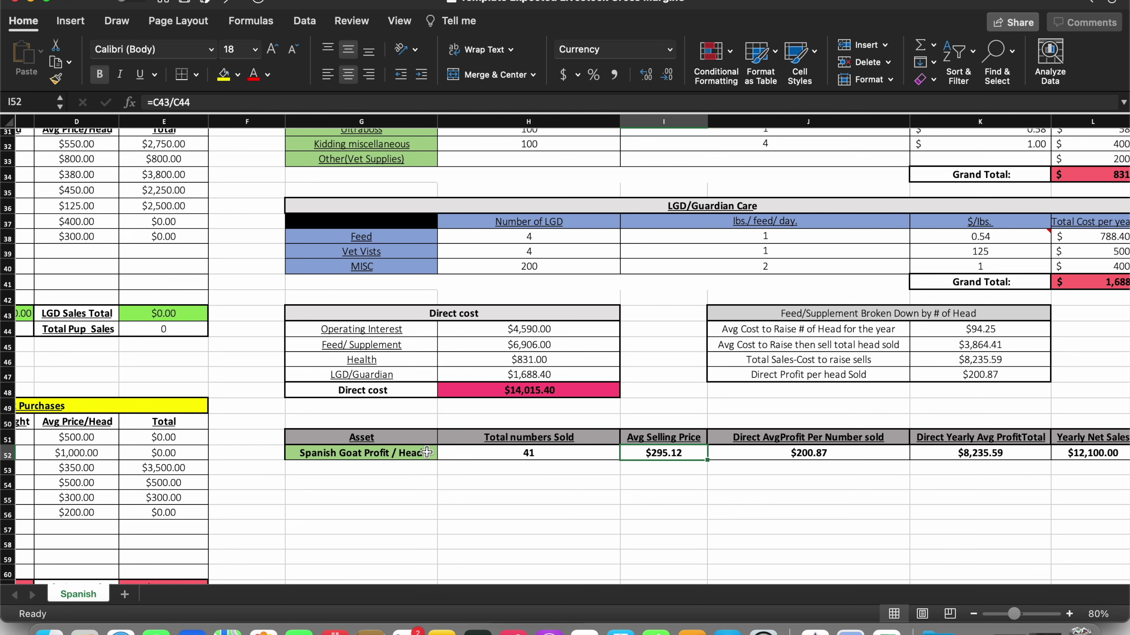
click(516, 452)
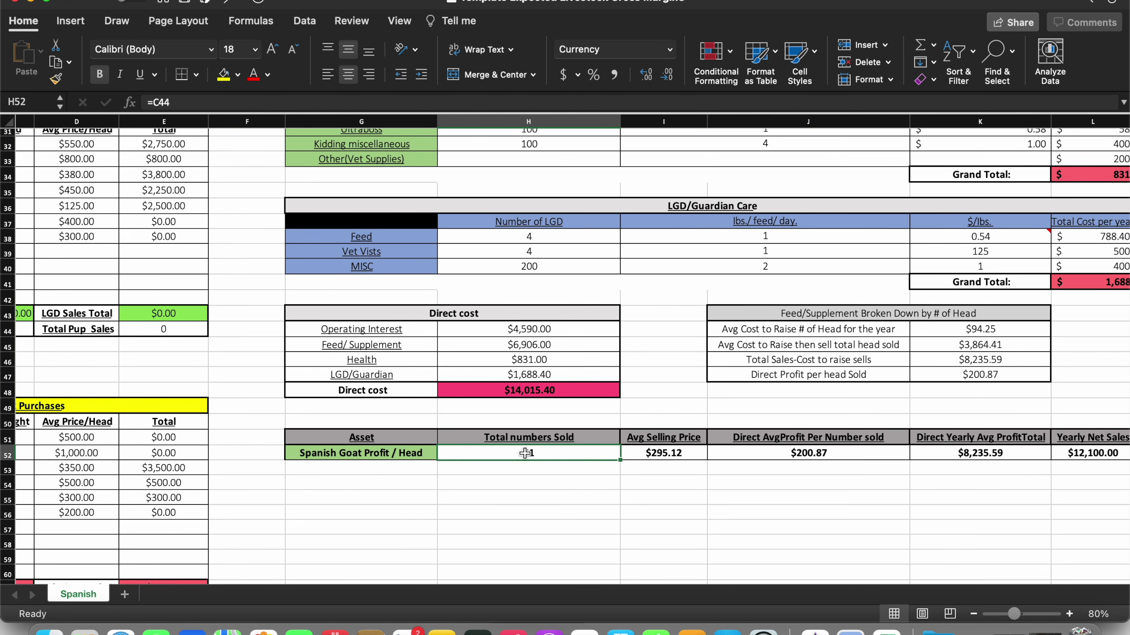
scroll(650, 452, right, 1)
scroll(650, 452, down, 1)
scroll(650, 452, right, 1)
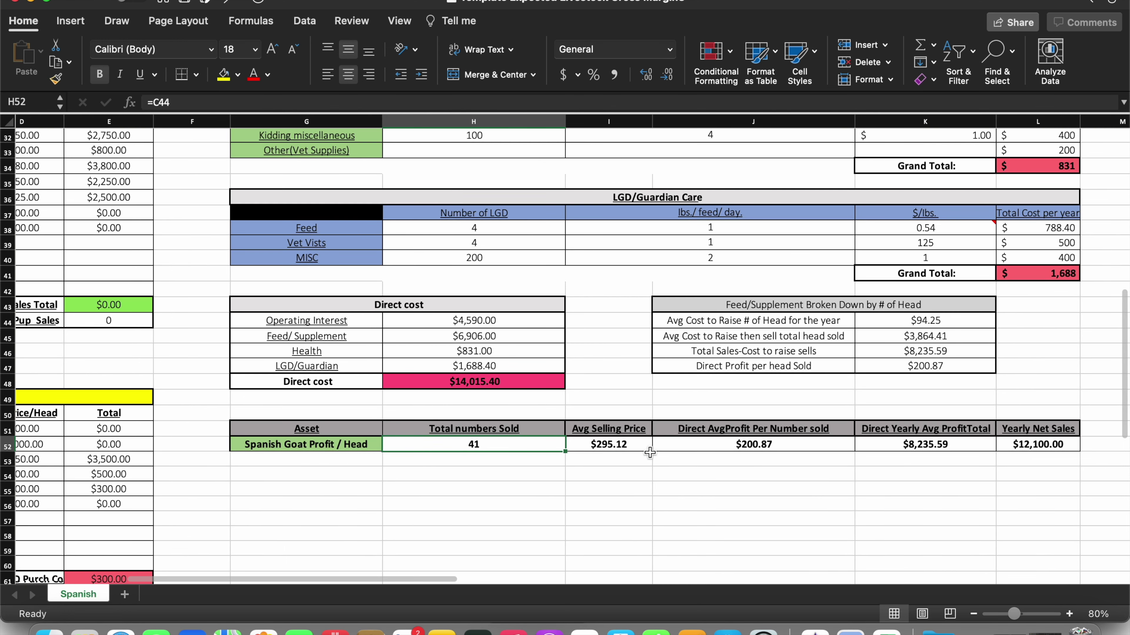
click(633, 450)
scroll(667, 458, right, 1)
scroll(667, 459, down, 1)
scroll(699, 467, right, 2)
scroll(699, 468, down, 1)
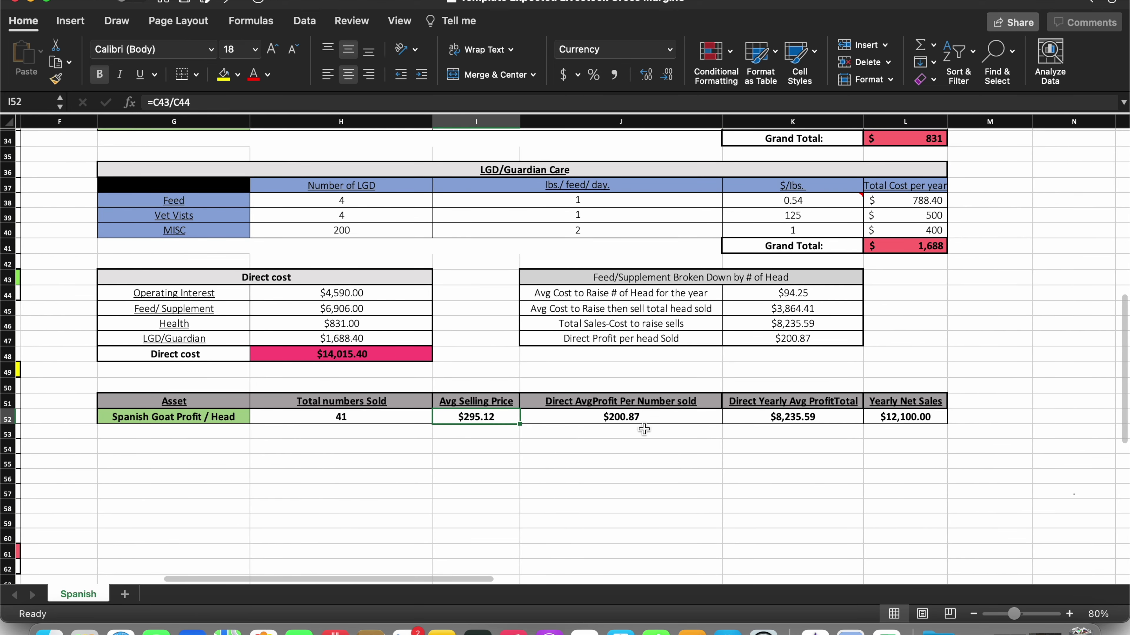
Inspect the Direct AvgProfit Per Number sold and Direct Yearly Avg ProfitTotal formulas in the profit summary row
click(643, 421)
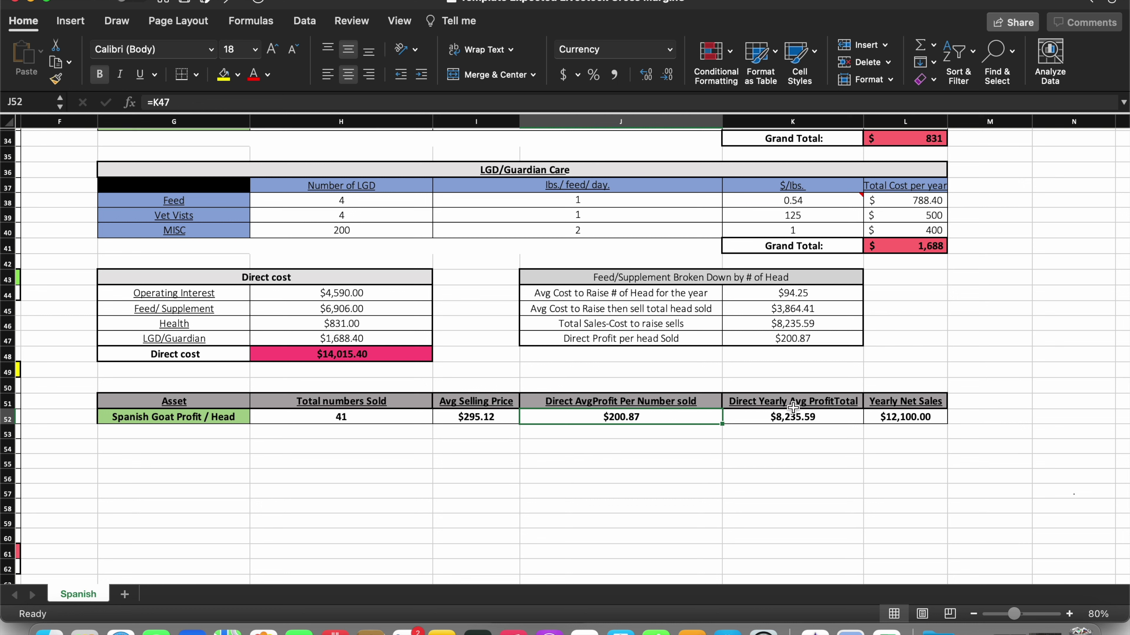
click(823, 422)
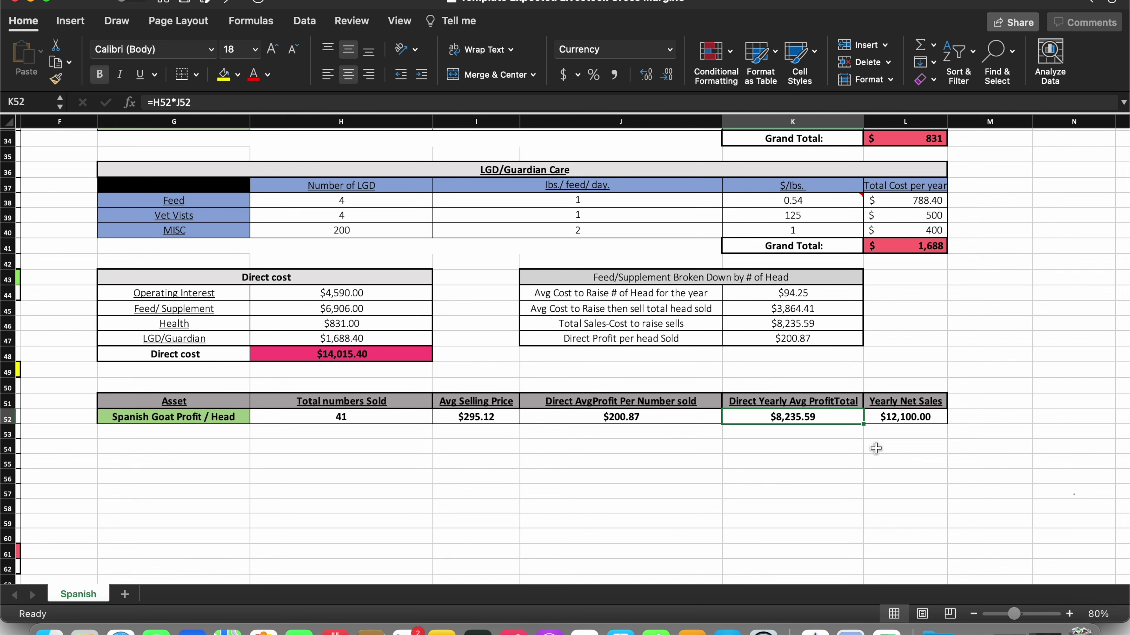
scroll(825, 383, up, 2)
scroll(825, 383, left, 1)
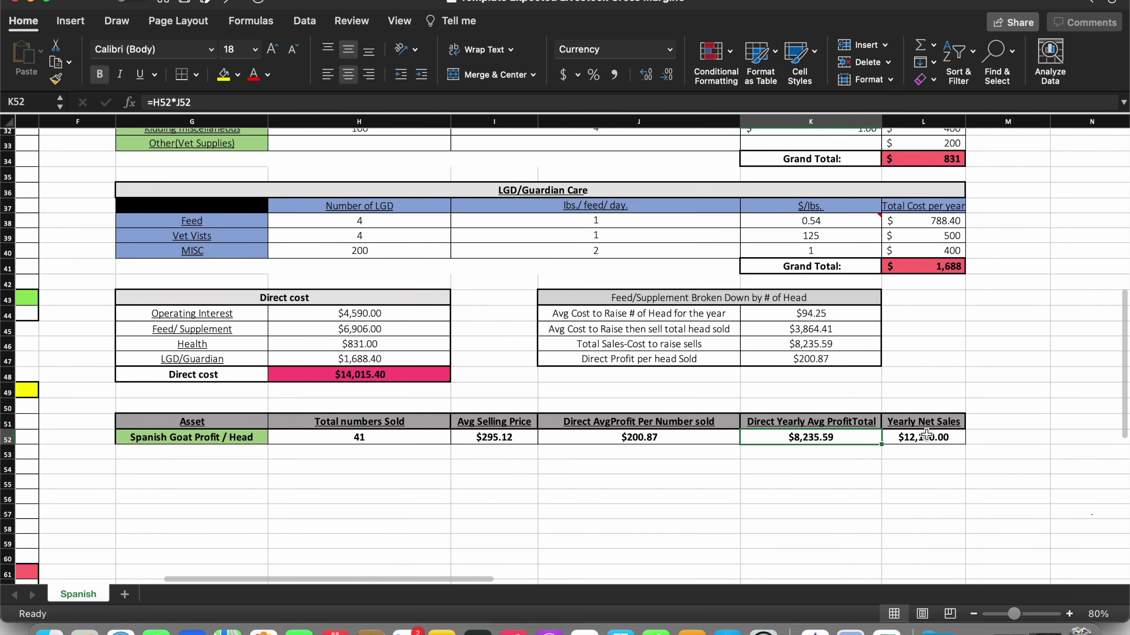
scroll(926, 435, left, 3)
scroll(926, 435, up, 1)
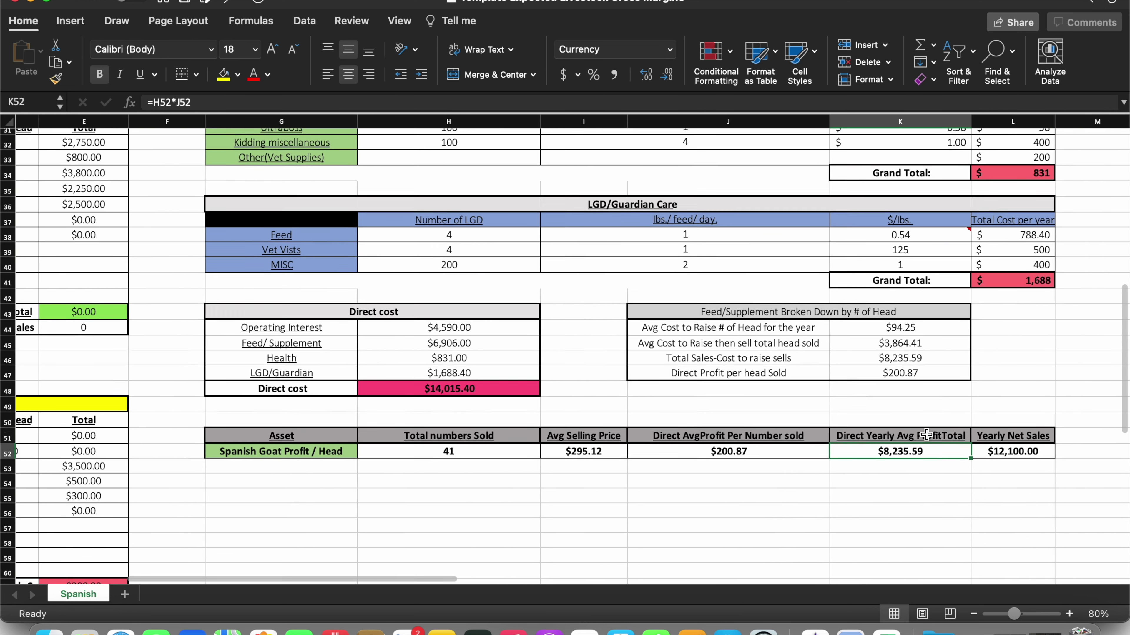
scroll(927, 435, down, 2)
scroll(926, 435, left, 1)
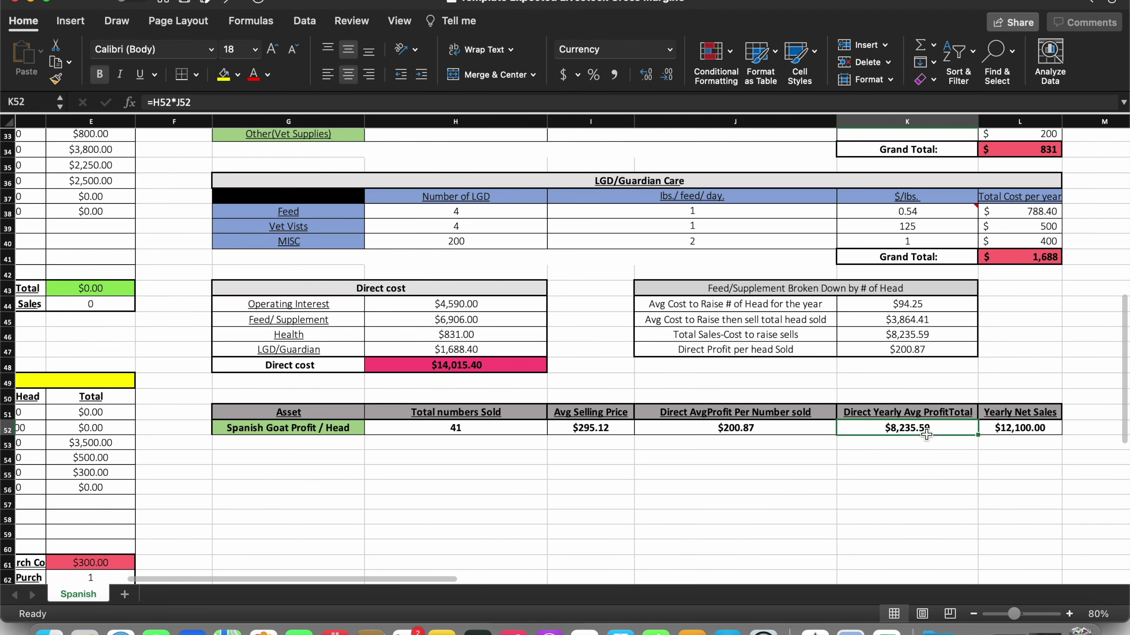
scroll(926, 435, up, 2)
scroll(926, 435, left, 2)
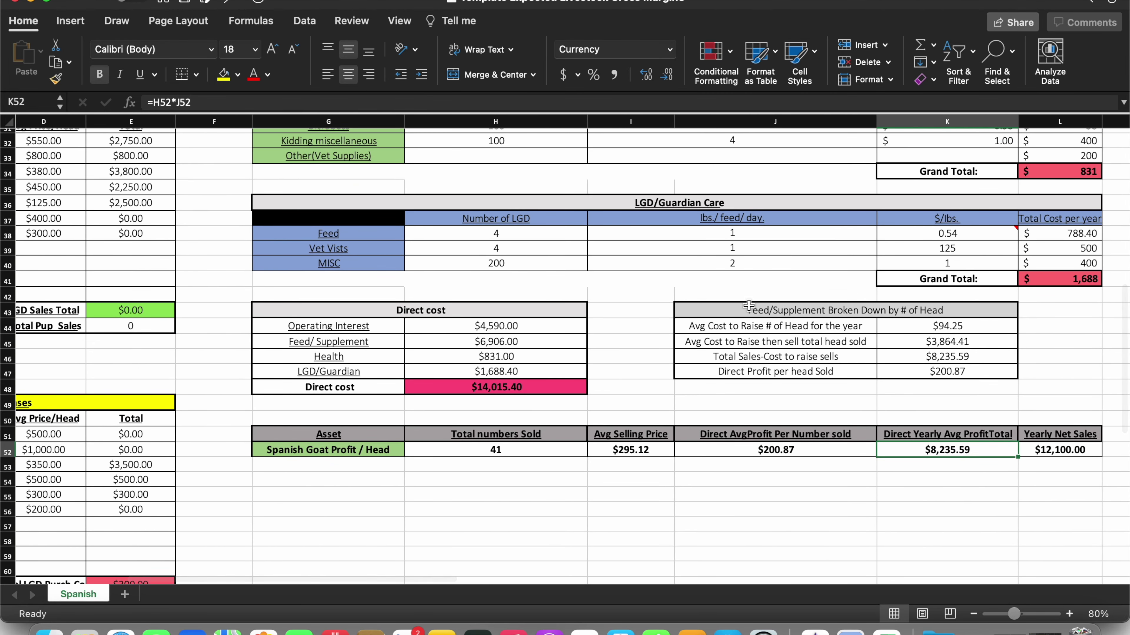
Highlight the Feed/Supplement Broken Down by # of Head table, followed by the Spanish Goat Profit / Head summary table
drag(714, 314, 952, 379)
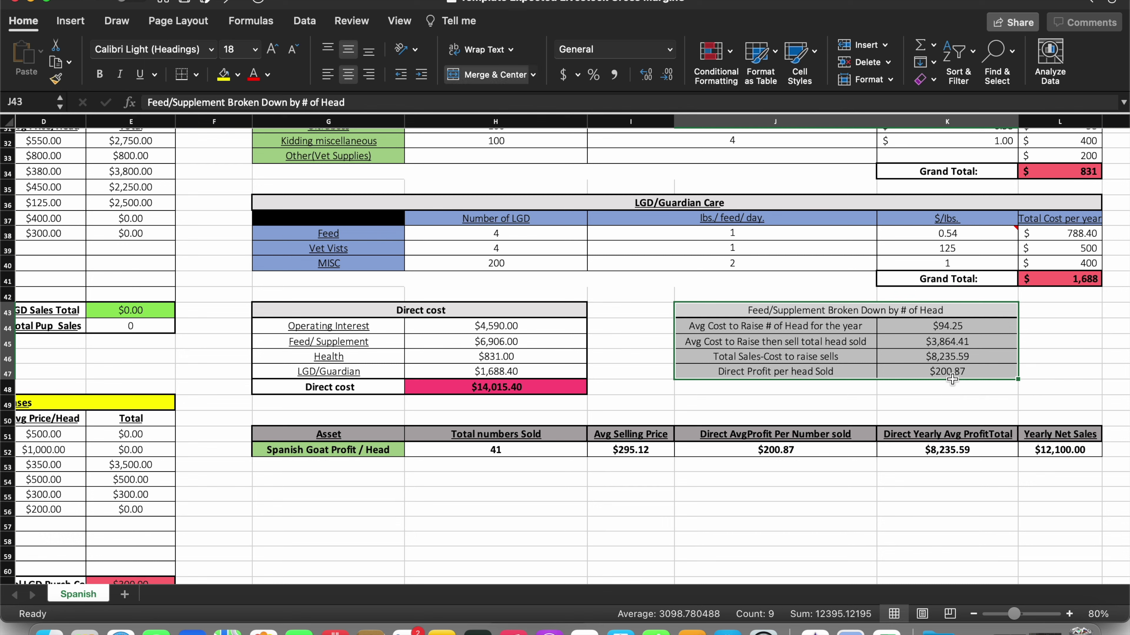
drag(322, 431, 639, 425)
drag(1034, 435, 1096, 450)
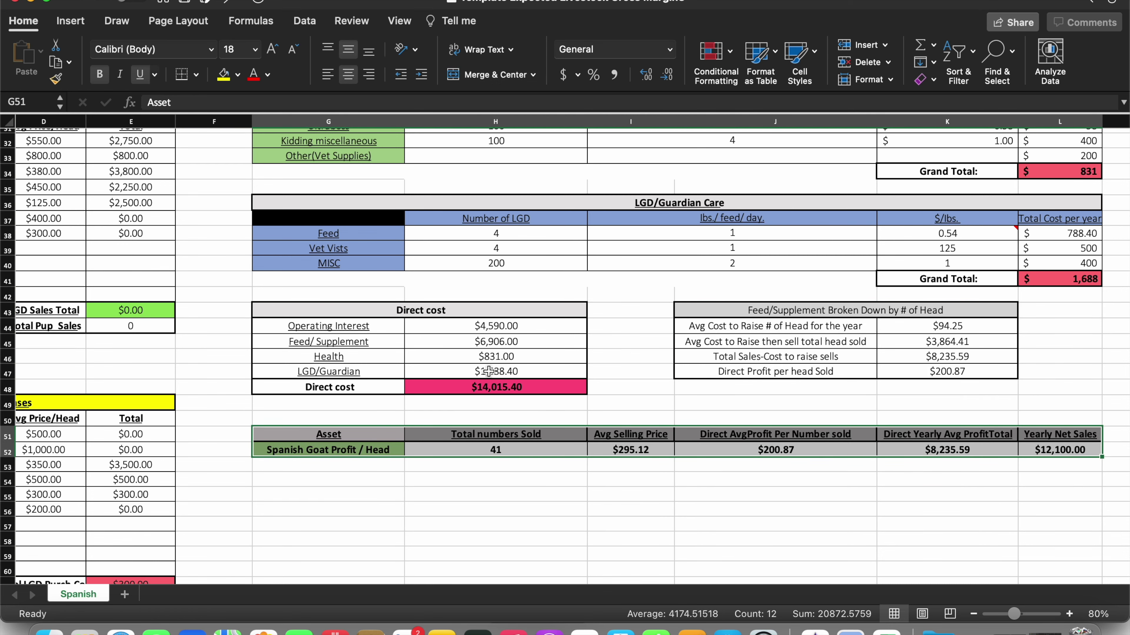
Return to the Gross Product area, highlight the Spanish Goat Gross Margin row, and clear the selection
scroll(494, 378, up, 3)
scroll(494, 378, left, 5)
click(428, 268)
scroll(429, 268, up, 5)
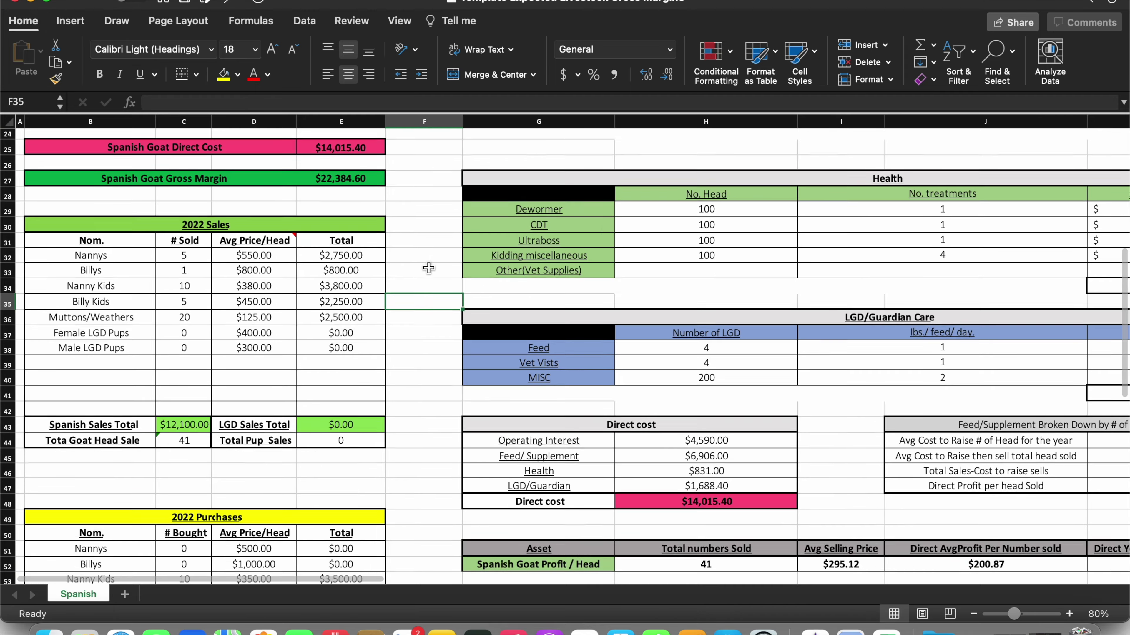
scroll(429, 267, up, 1)
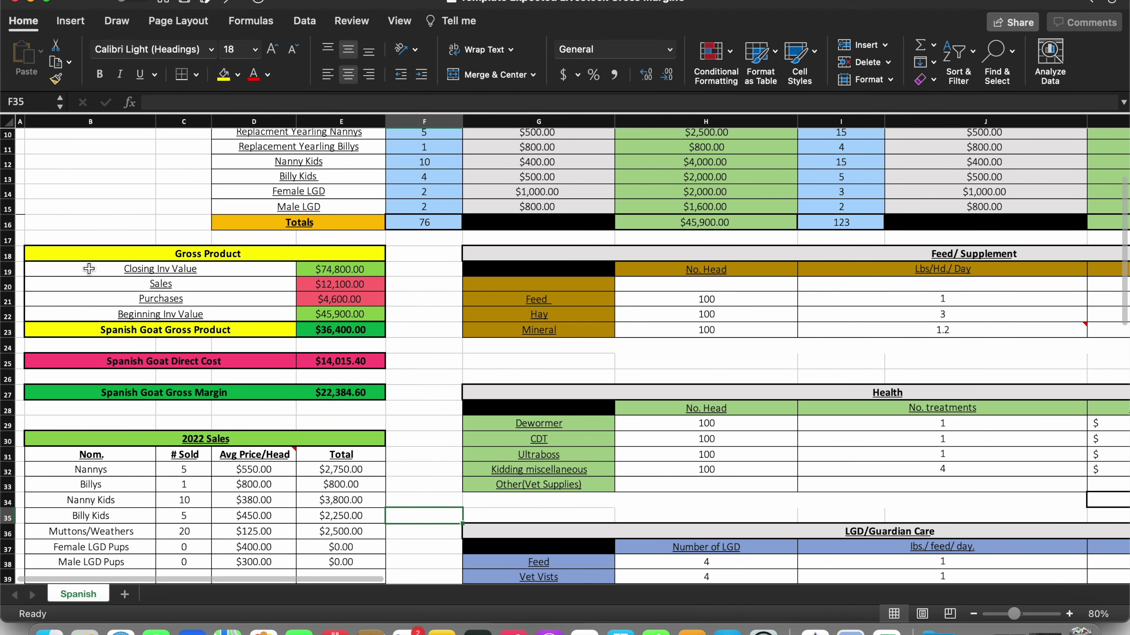
drag(340, 392, 159, 396)
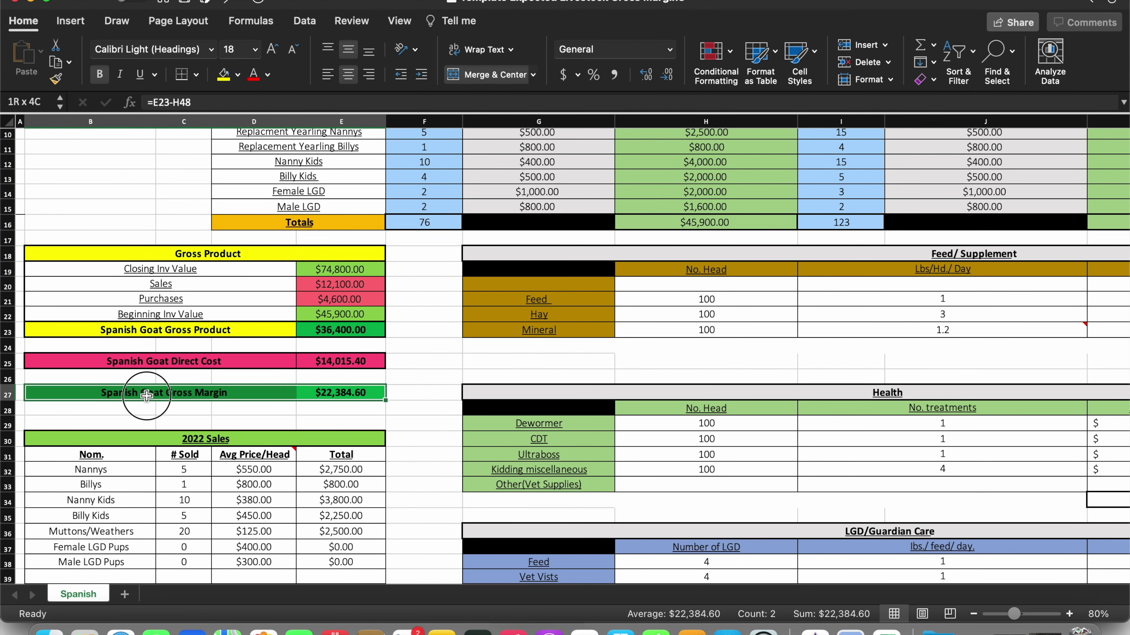
click(417, 270)
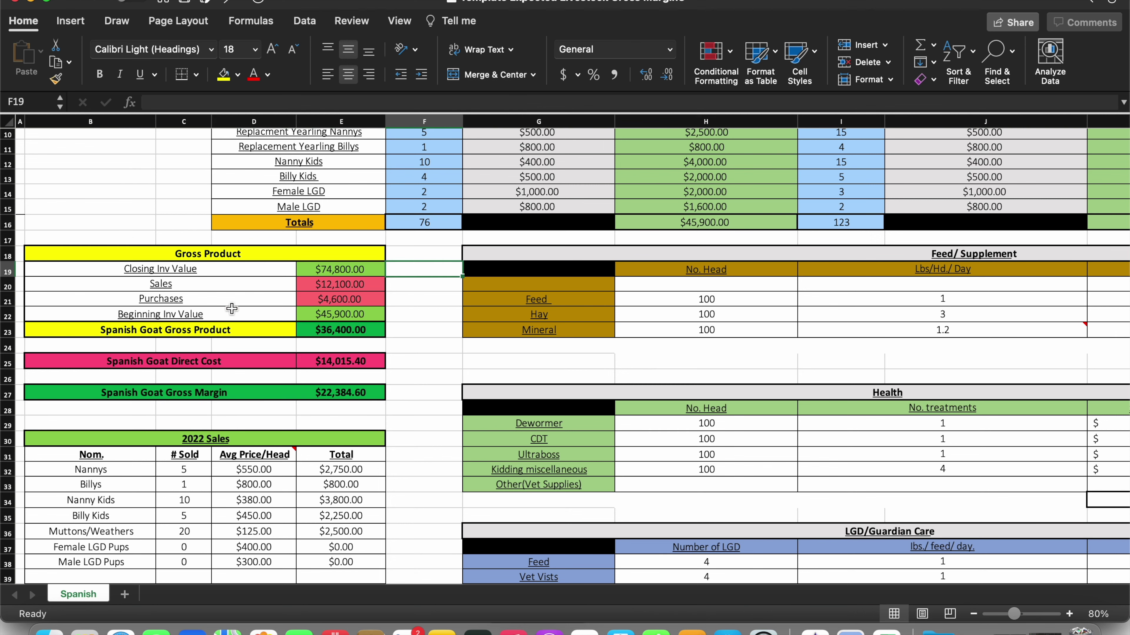
Inspect the Closing Inv Value formula in the Gross Product table and compare it with the beginning and ending inventory table
scroll(260, 315, up, 1)
click(333, 289)
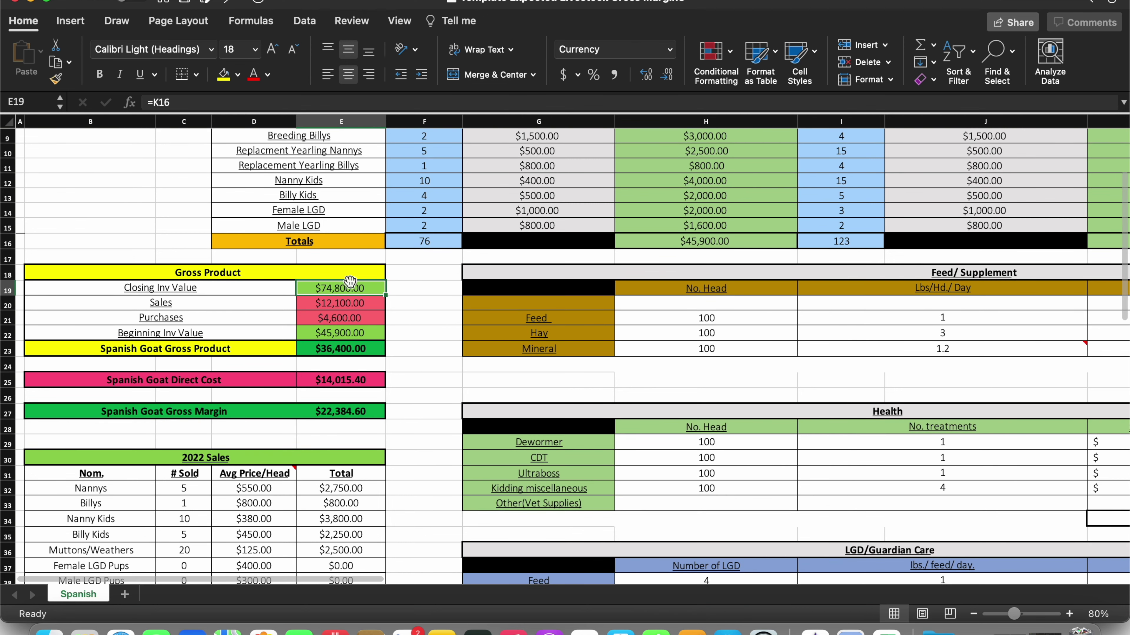
scroll(490, 285, up, 1)
scroll(490, 285, right, 1)
scroll(385, 277, up, 4)
scroll(512, 319, down, 1)
scroll(511, 319, right, 1)
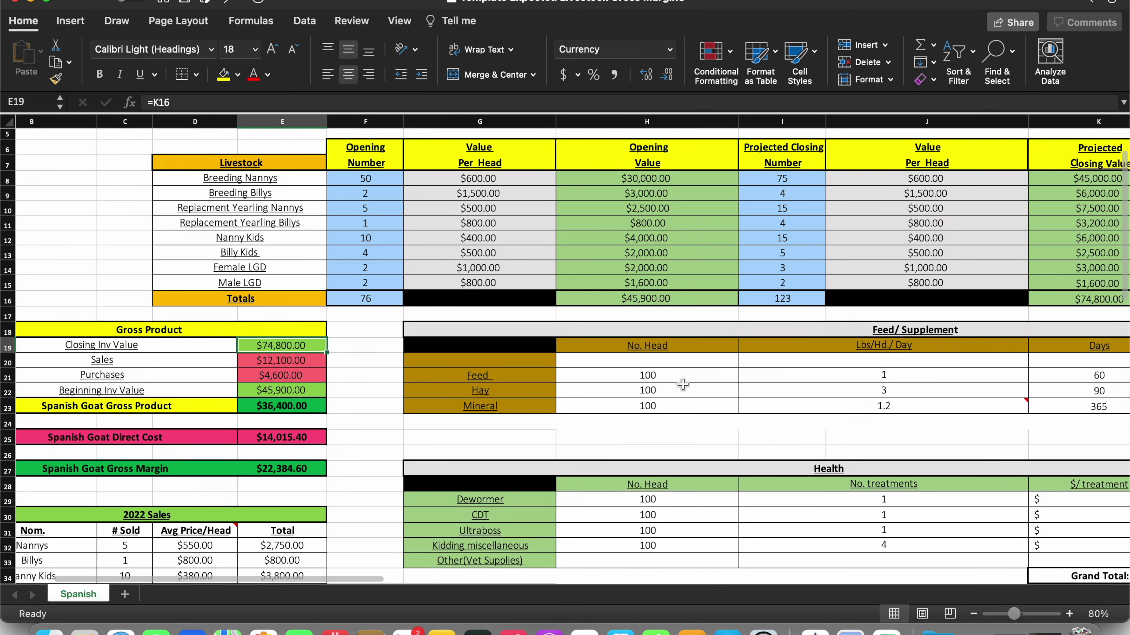
scroll(565, 318, down, 2)
scroll(565, 318, left, 1)
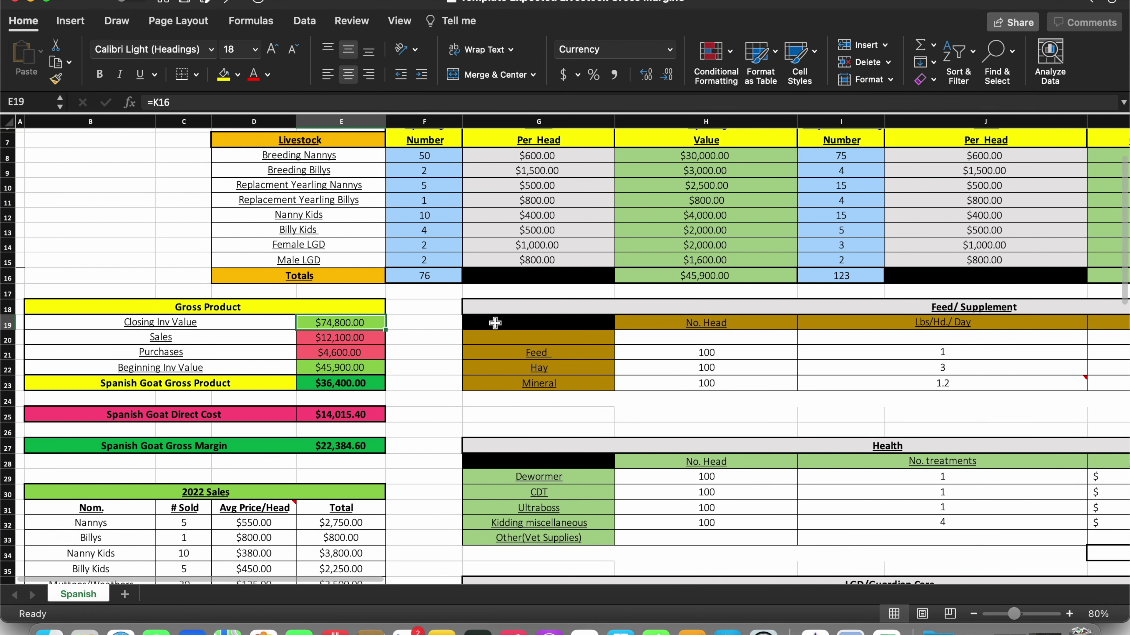
scroll(496, 323, up, 3)
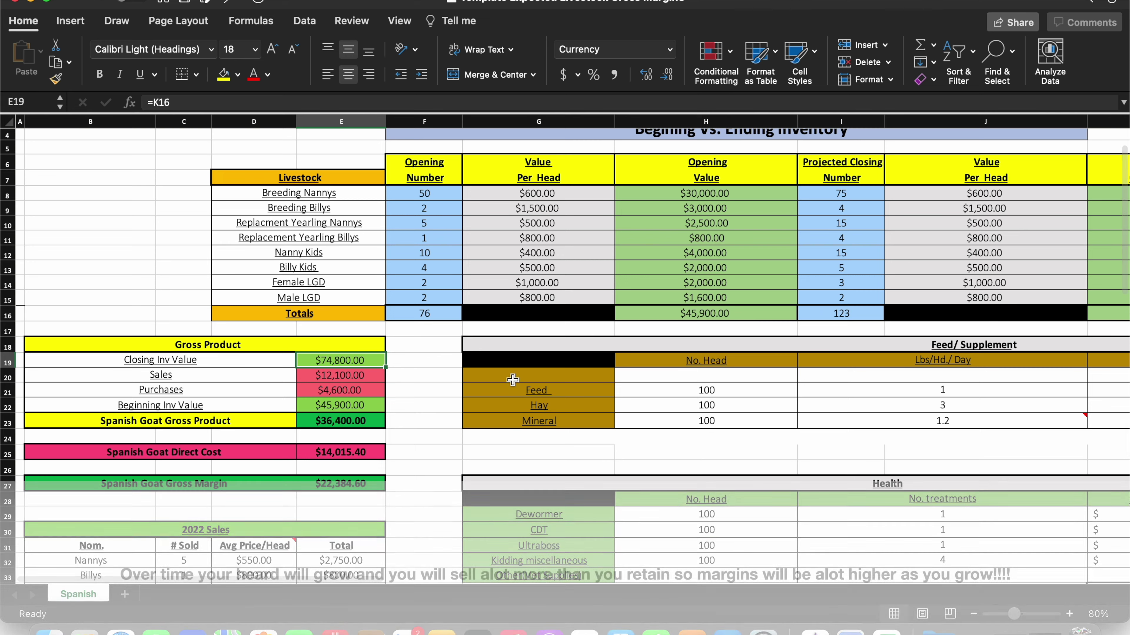
Inspect the Sales formula in the Gross Product table and trace it to the 2022 Sales totals
click(356, 382)
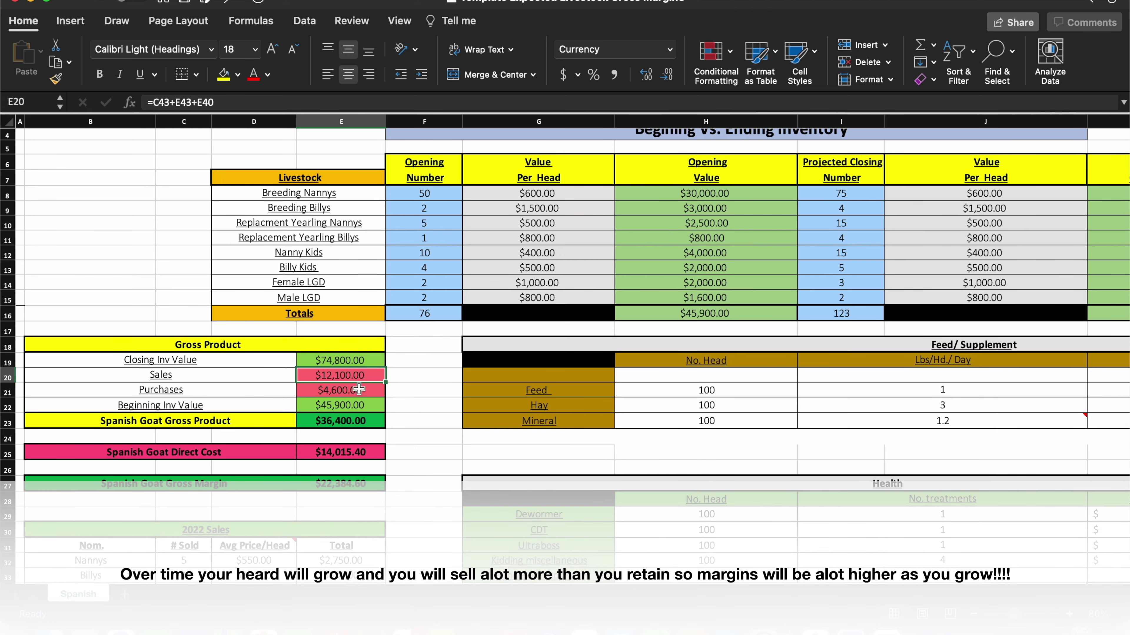
scroll(339, 377, down, 10)
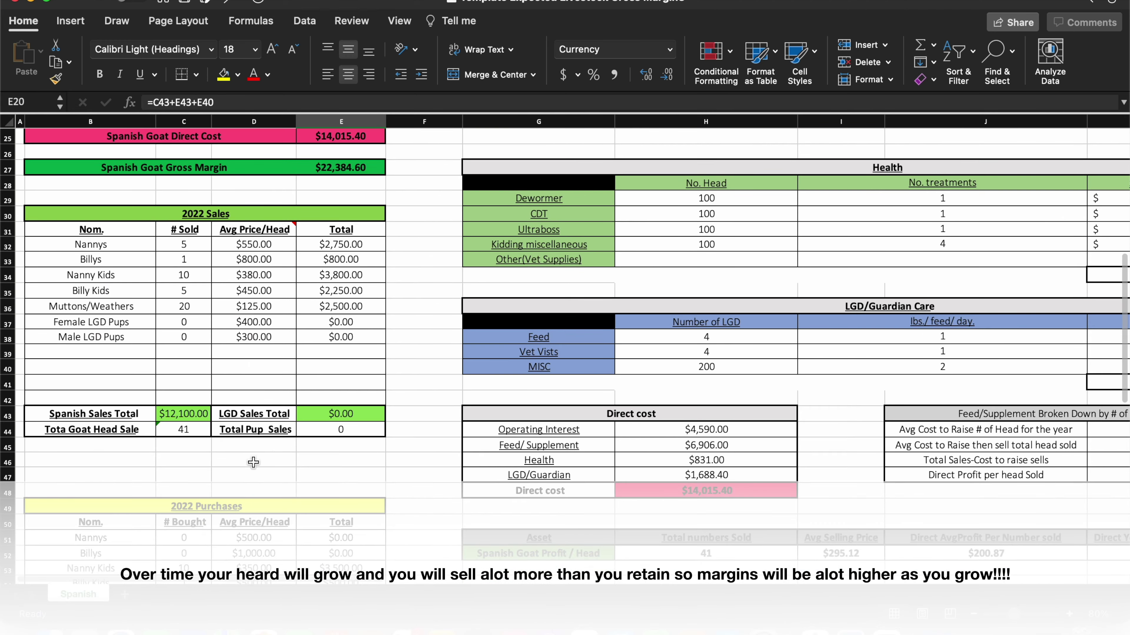
scroll(201, 420, up, 8)
Inspect the Purchases formula in the Gross Product table and trace it to the 2022 Purchases totals
click(361, 303)
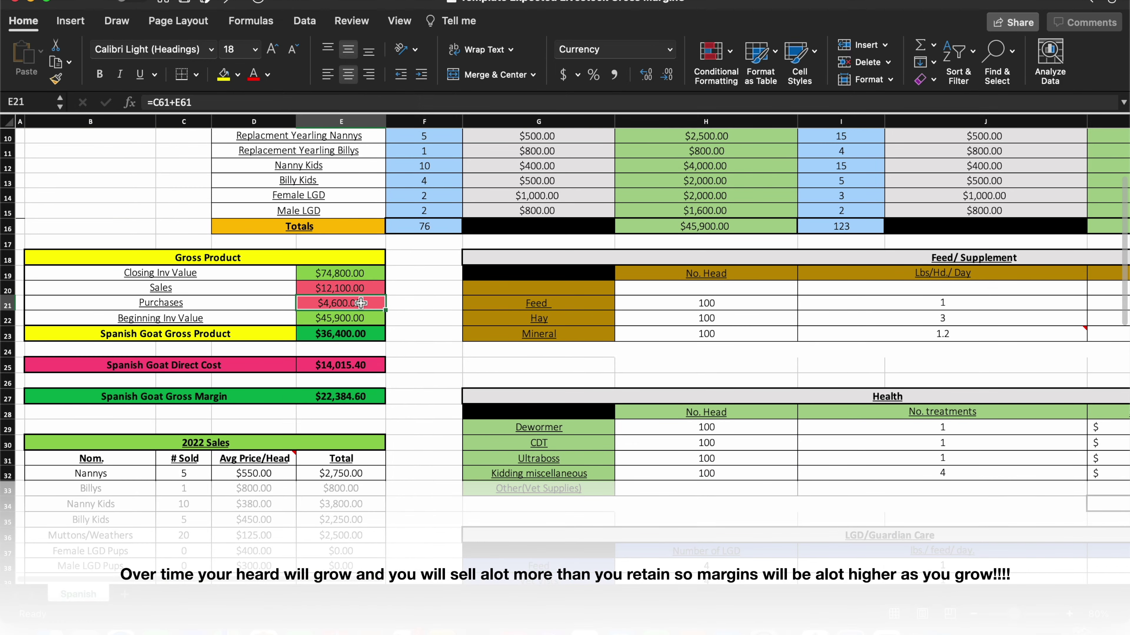
scroll(360, 303, down, 10)
scroll(360, 303, down, 7)
scroll(288, 343, up, 6)
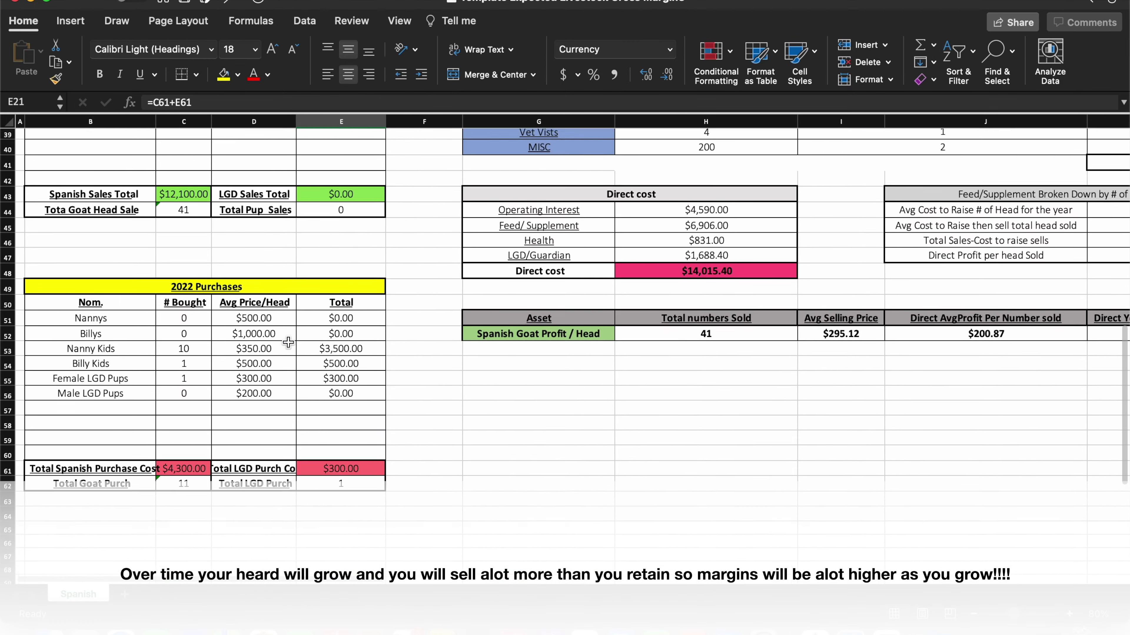
scroll(288, 342, up, 10)
Trace the Beginning Inv Value to the Opening Value total, and inspect the Spanish Goat Gross Margin formula
click(347, 336)
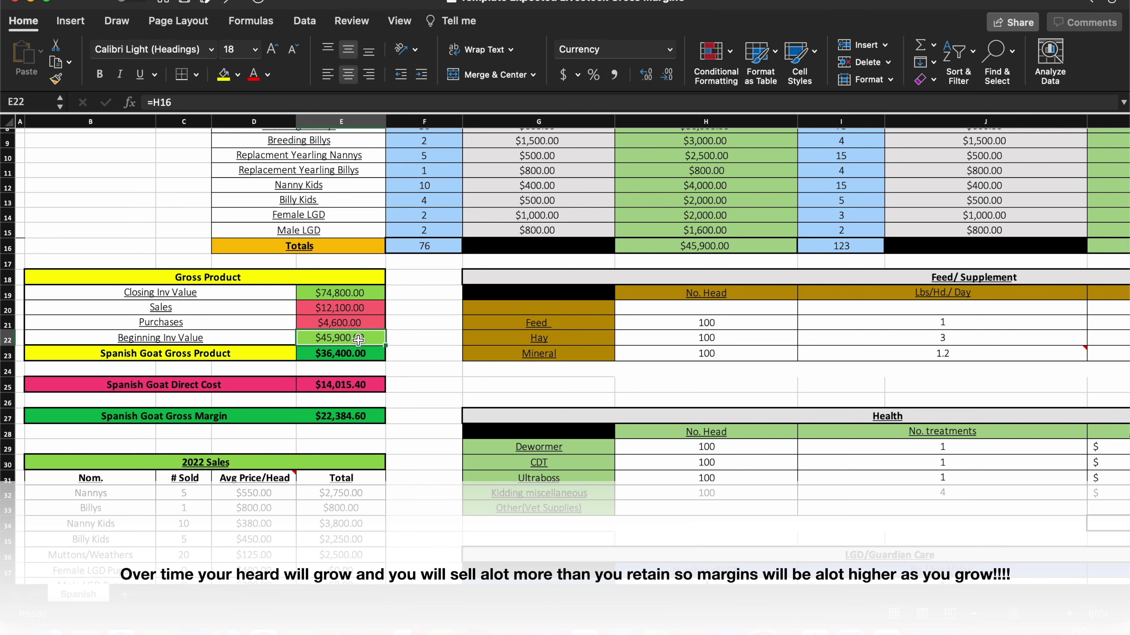
click(671, 251)
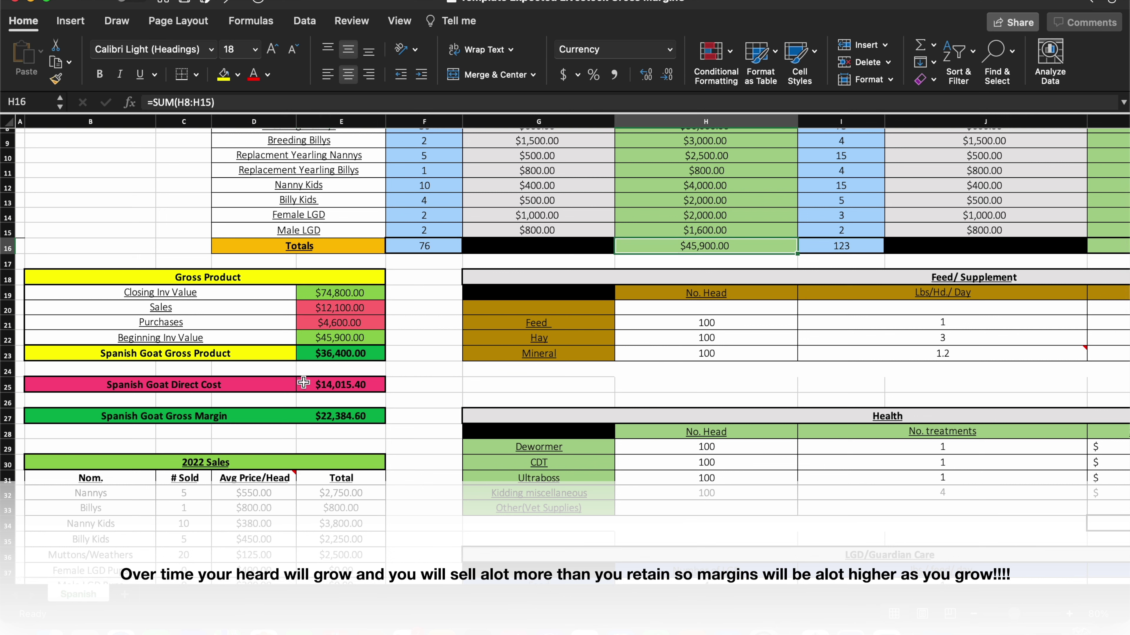
click(360, 423)
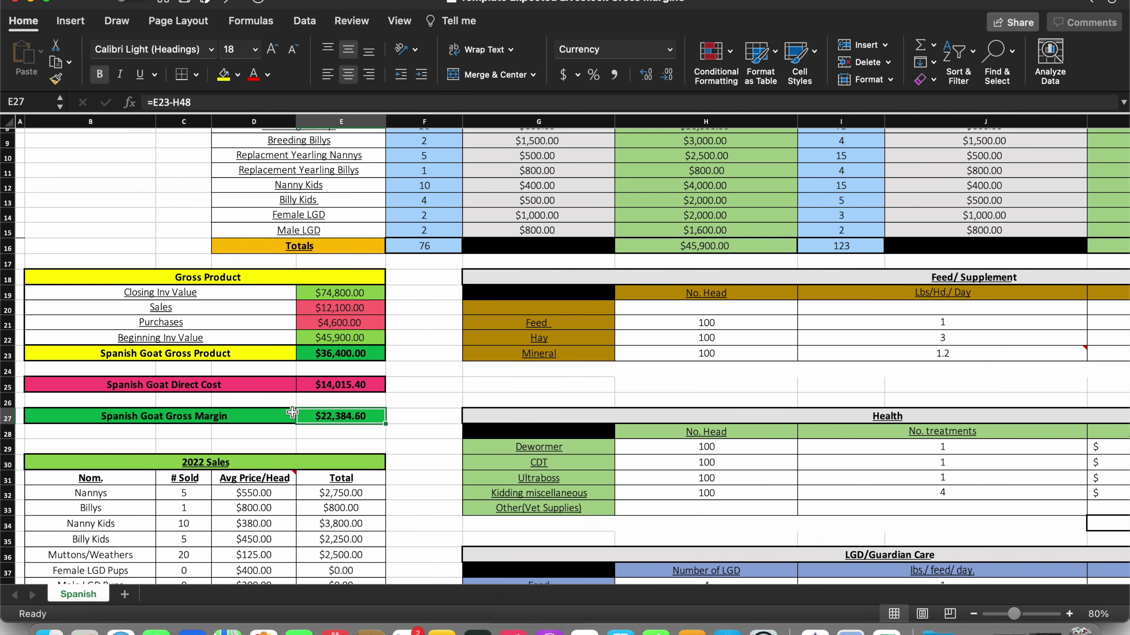
scroll(389, 449, up, 1)
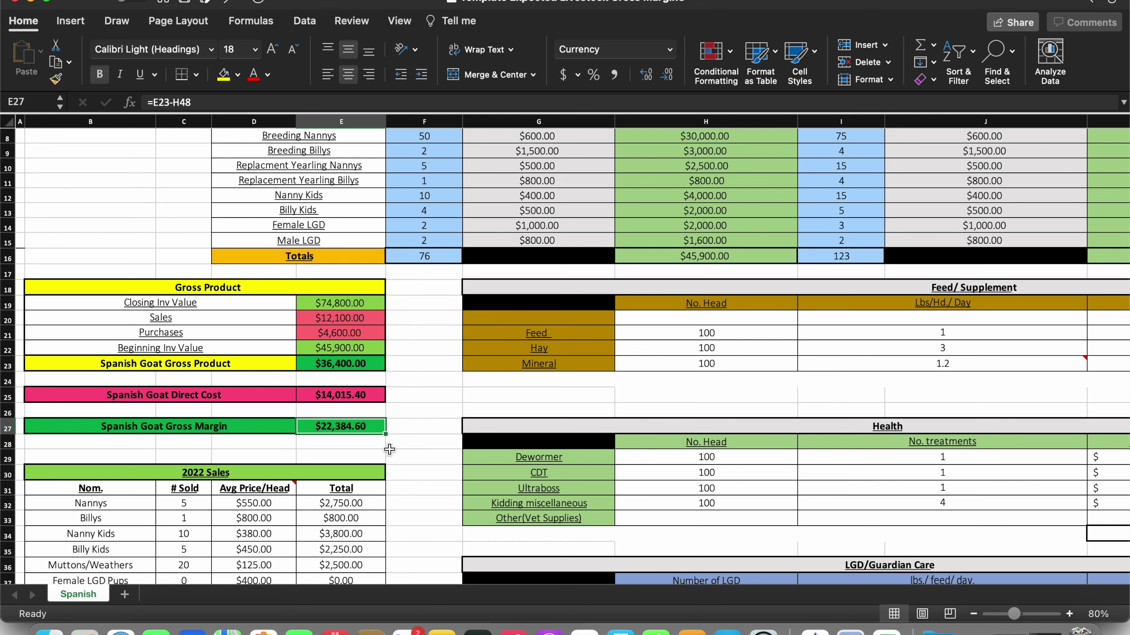
Zoom the sheet out to 60% to view the inventory, gross product, feed, health and guardian tables together
click(973, 614)
click(974, 614)
scroll(925, 549, up, 2)
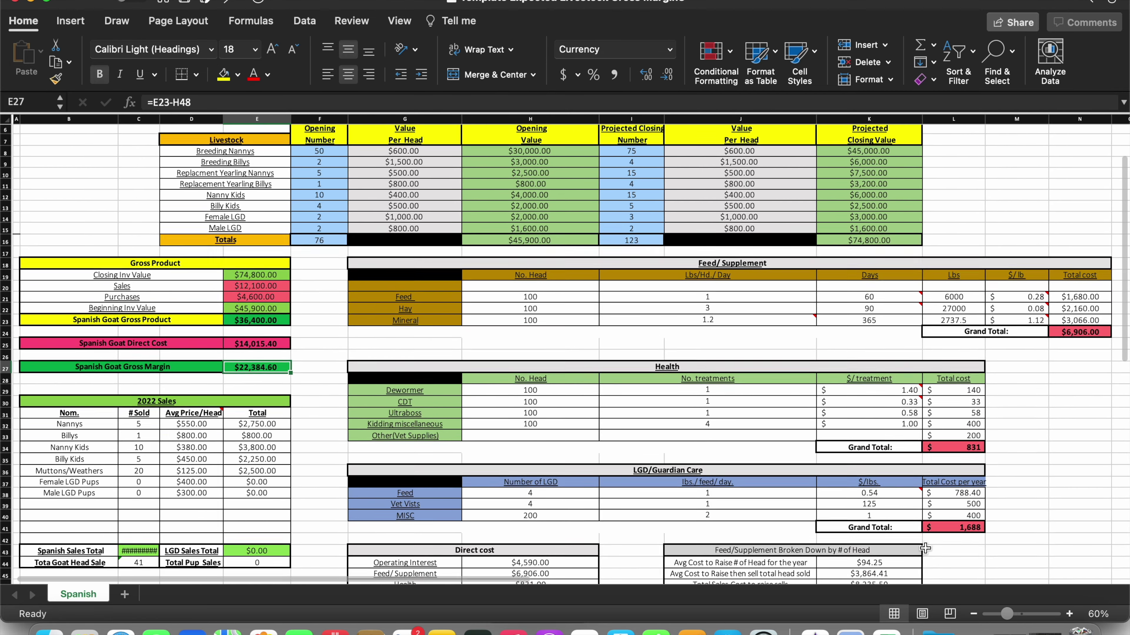
Look over the whole template, from the beginning and ending inventory table down to the 2022 Purchases and Spanish Goat Profit / Head tables
scroll(925, 549, up, 3)
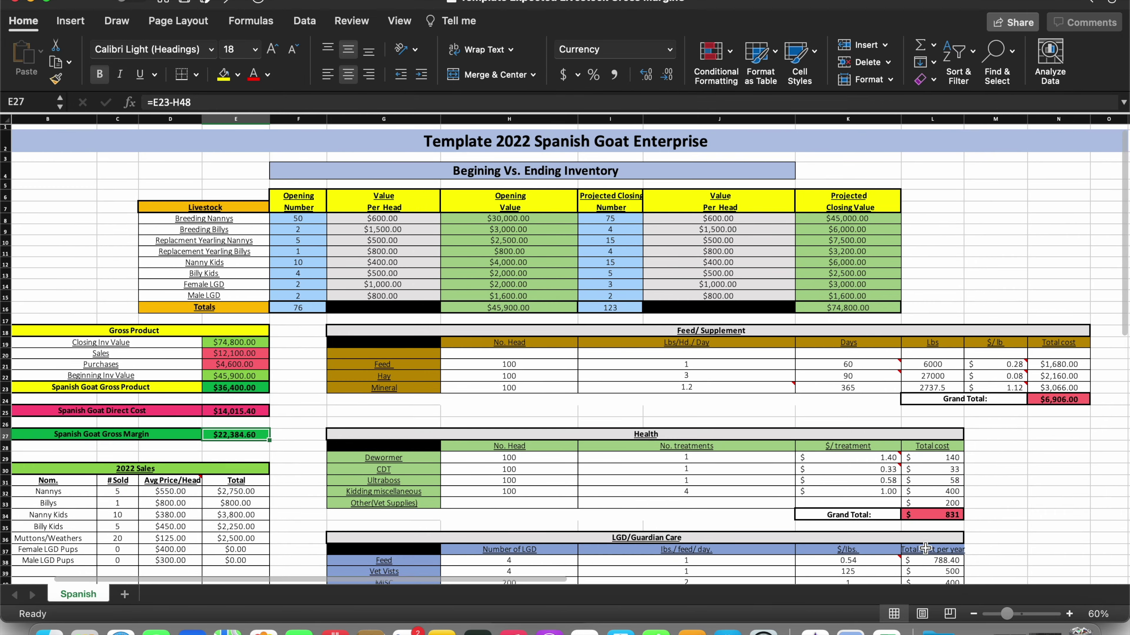
scroll(925, 548, down, 2)
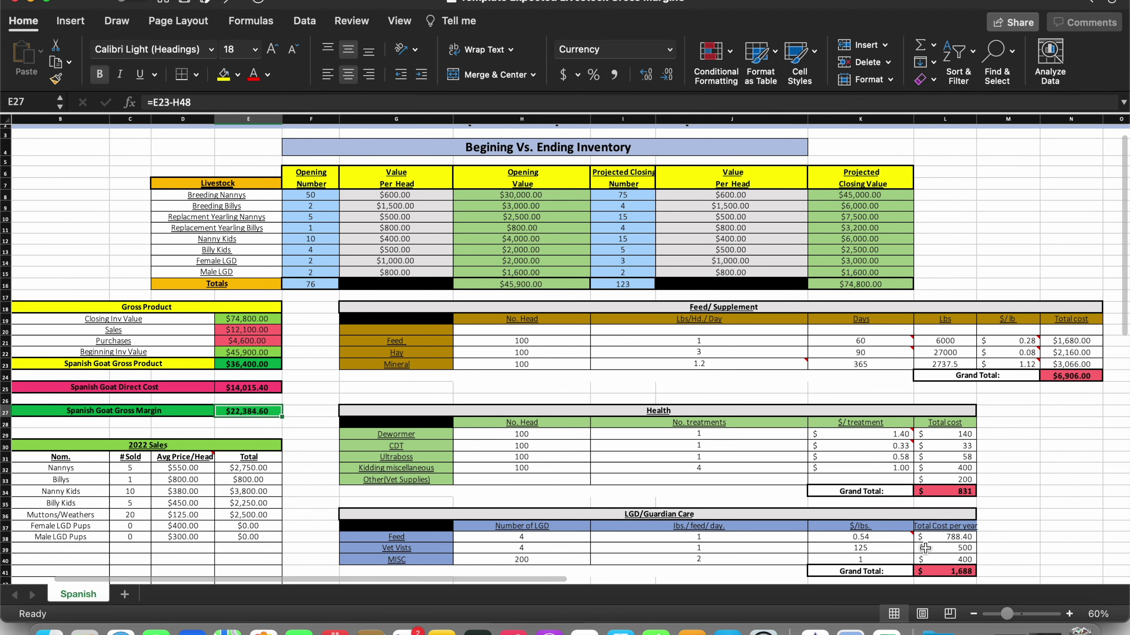
scroll(924, 548, down, 10)
scroll(925, 548, up, 3)
scroll(925, 548, down, 6)
scroll(925, 549, up, 4)
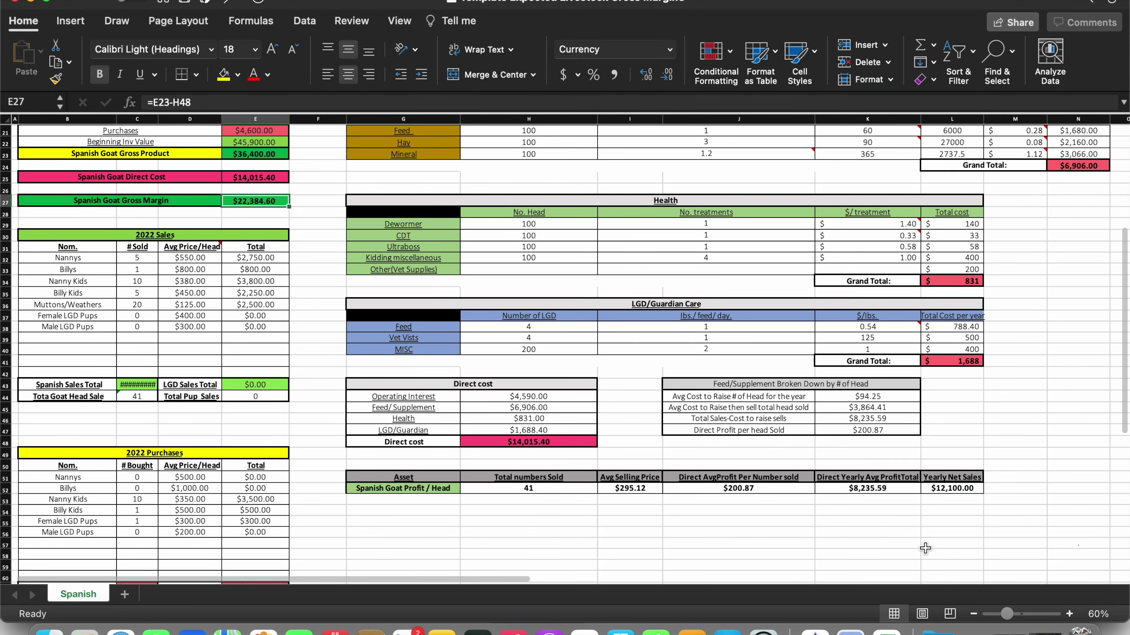
scroll(925, 549, up, 8)
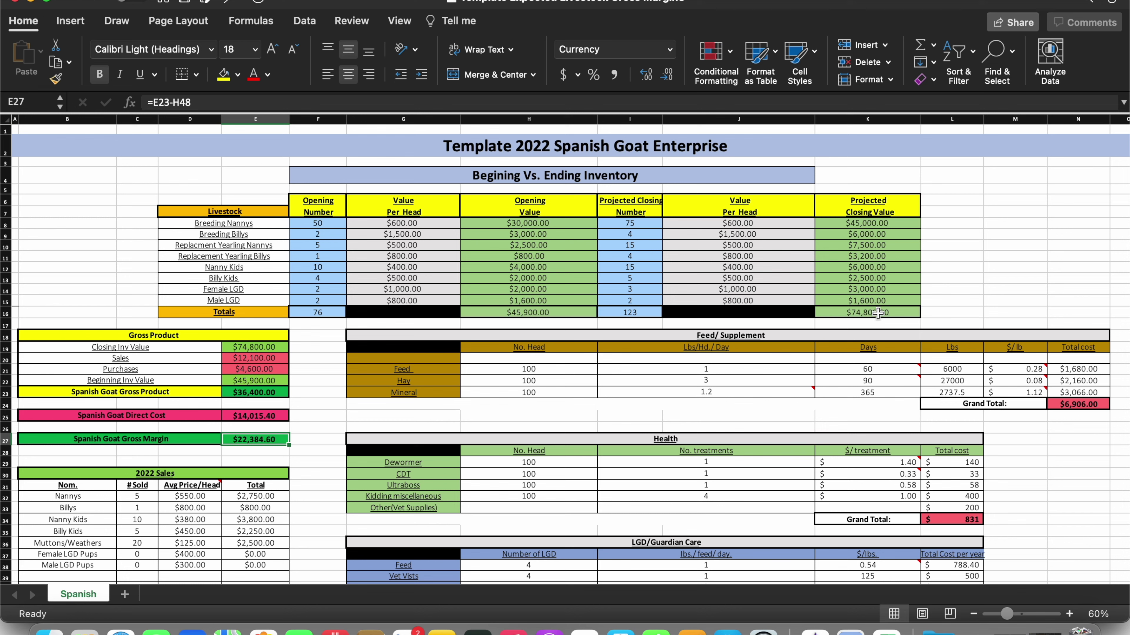
Try an opening number of 100 for Breeding Nannys and undo the change
click(332, 225)
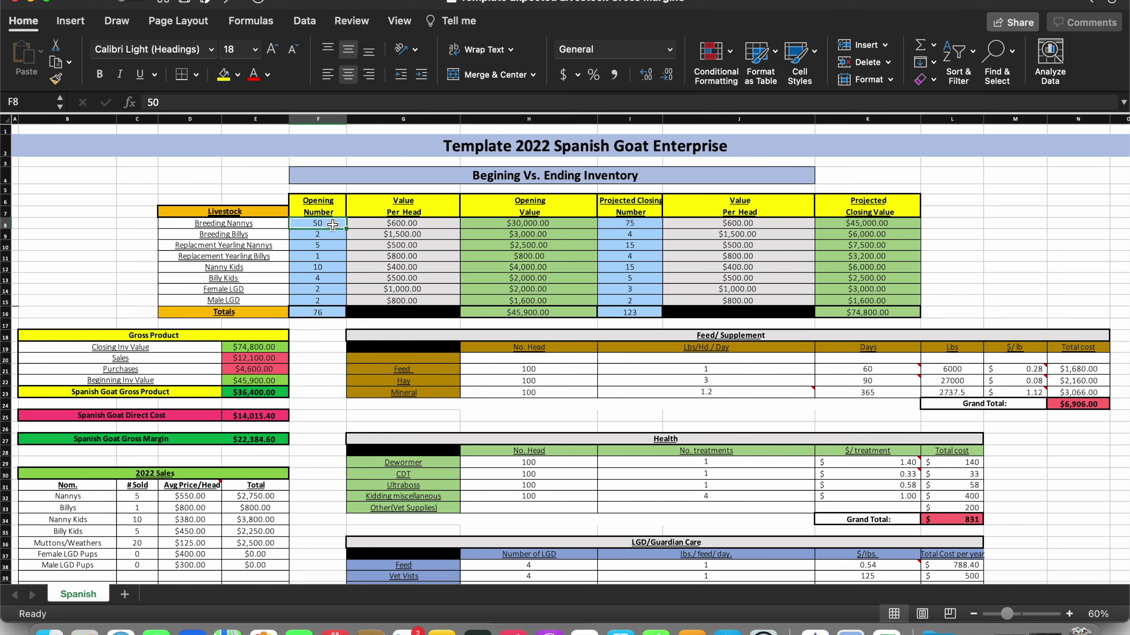
text(100)
key(Return)
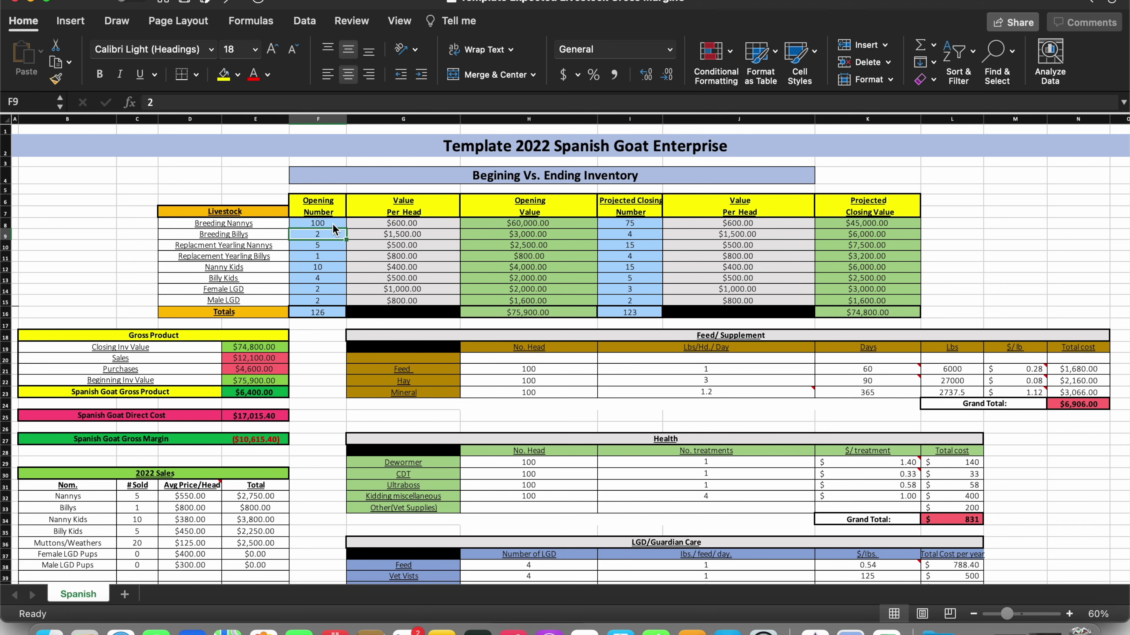
click(333, 224)
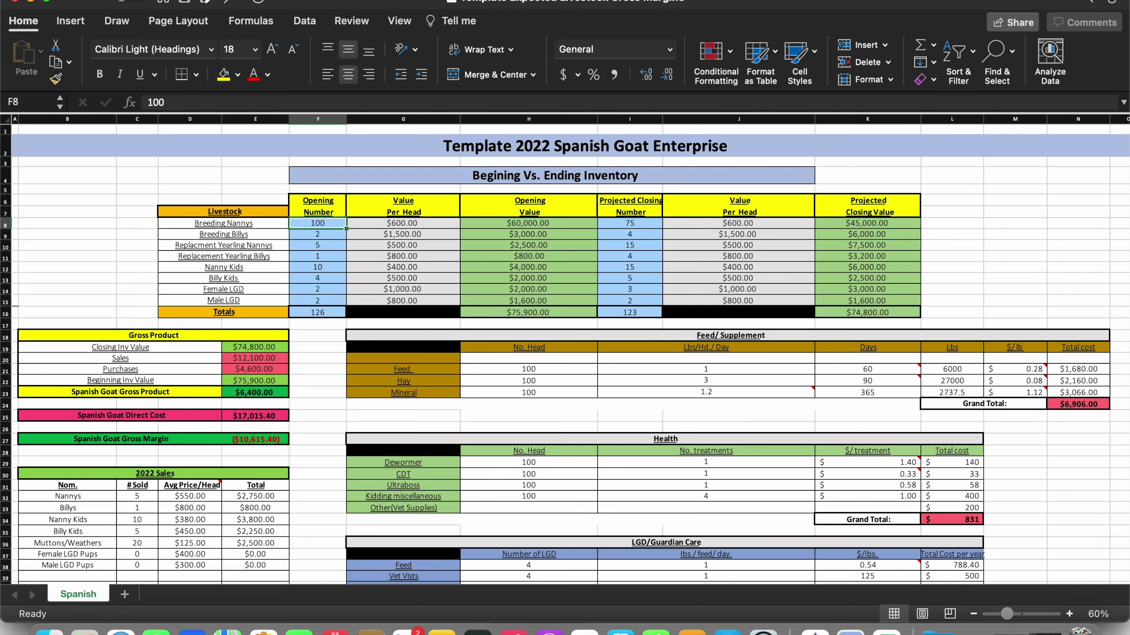
key(super+z)
Highlight the opening Value Per Head figures for all livestock, and the Days and Lbs entries in the Feed/Supplement table
drag(418, 225, 416, 303)
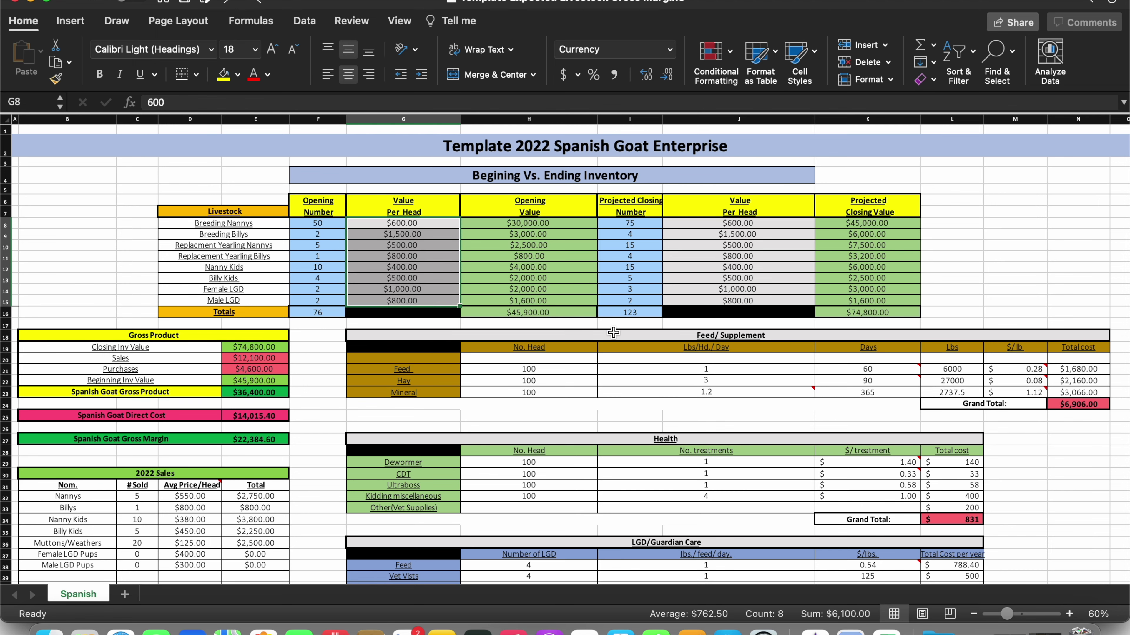
scroll(613, 332, down, 3)
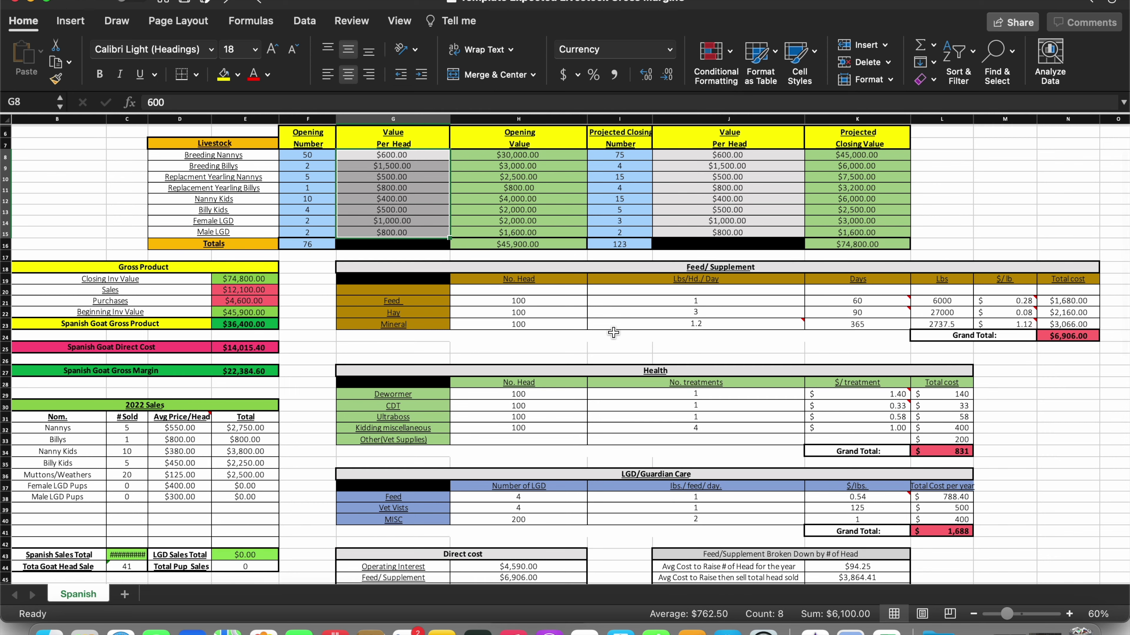
scroll(613, 333, up, 3)
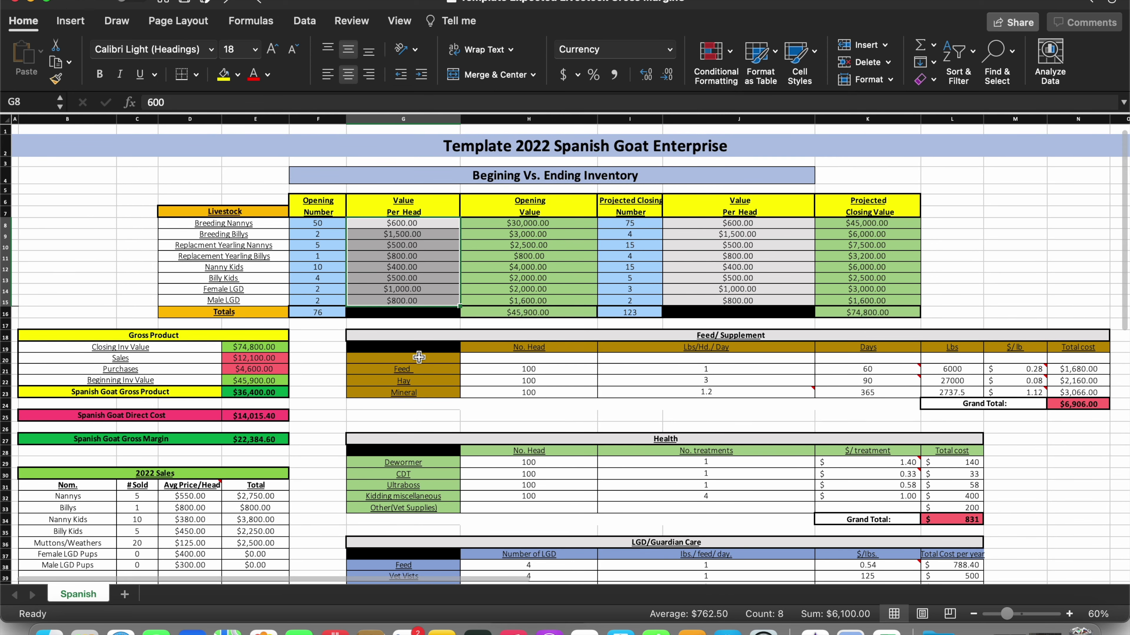
click(327, 325)
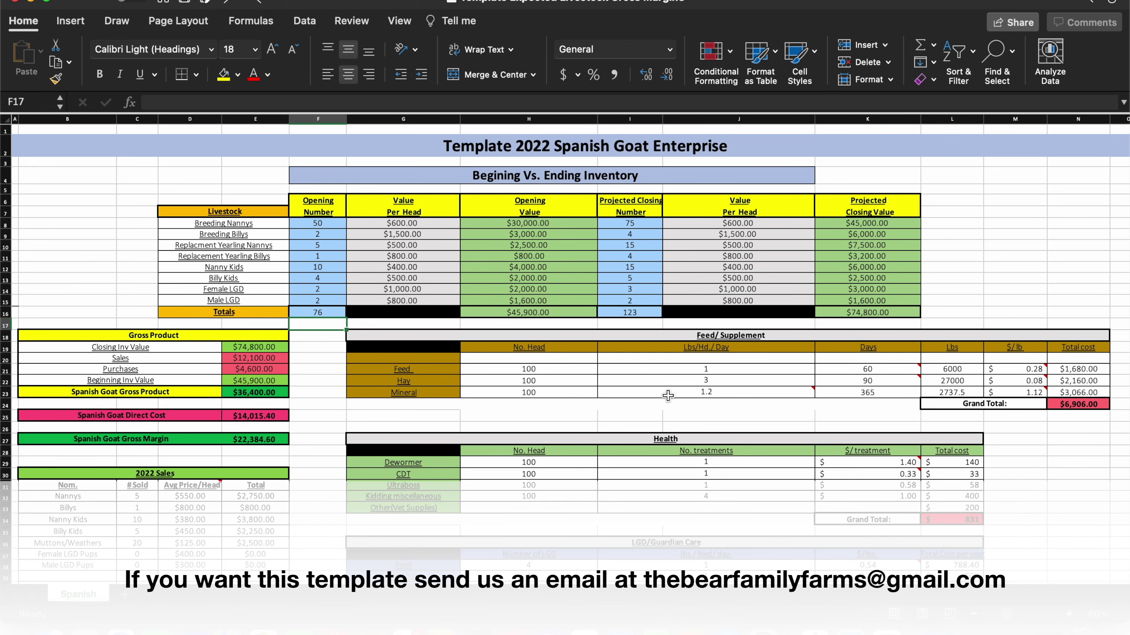
drag(951, 369, 854, 387)
click(764, 428)
scroll(764, 424, down, 5)
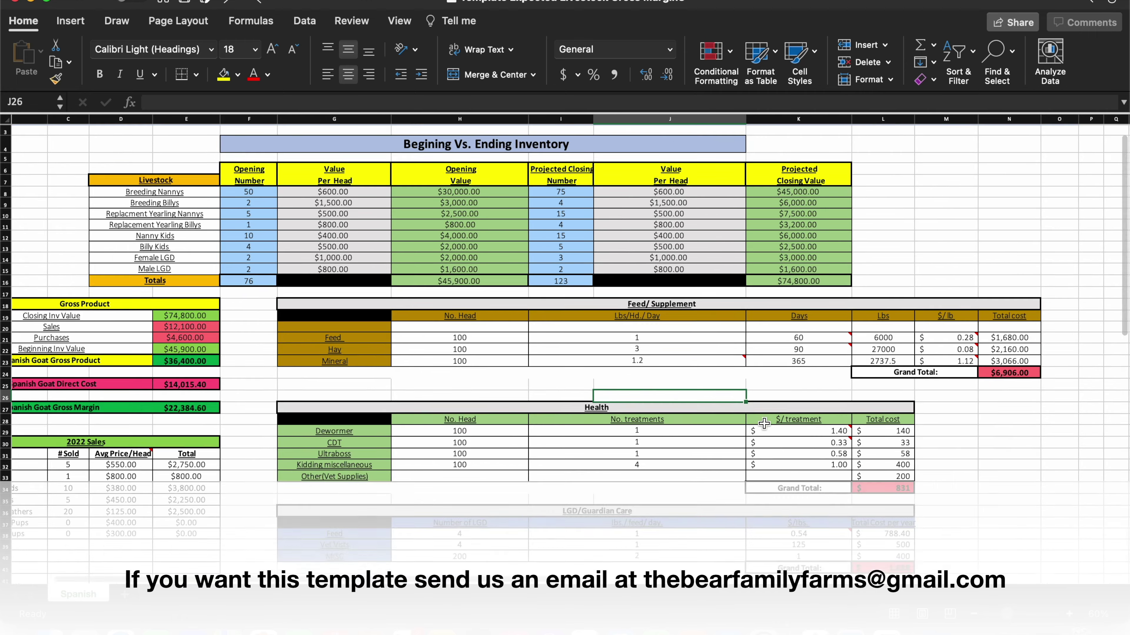
scroll(764, 424, down, 3)
scroll(764, 424, left, 1)
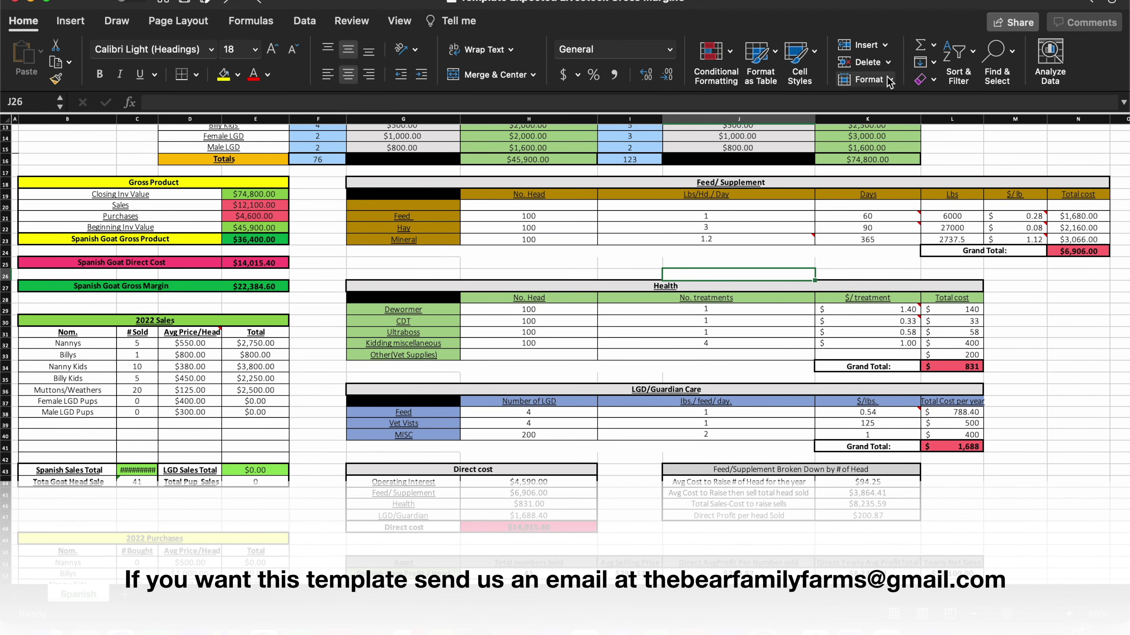
scroll(808, 205, up, 5)
scroll(808, 206, right, 2)
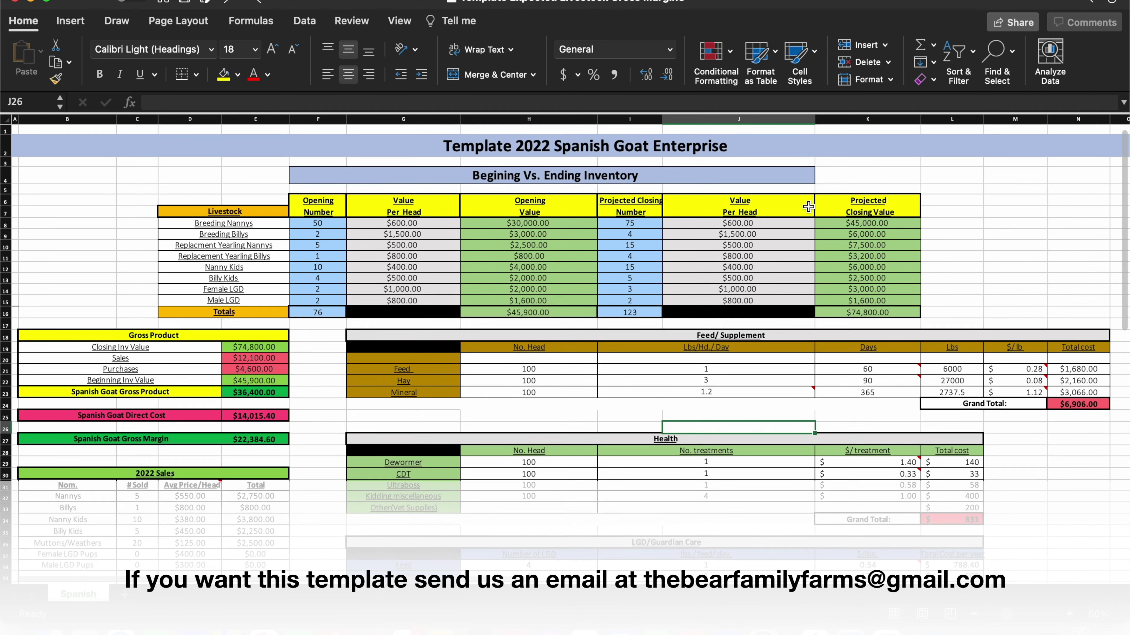
scroll(808, 206, up, 1)
scroll(808, 206, left, 2)
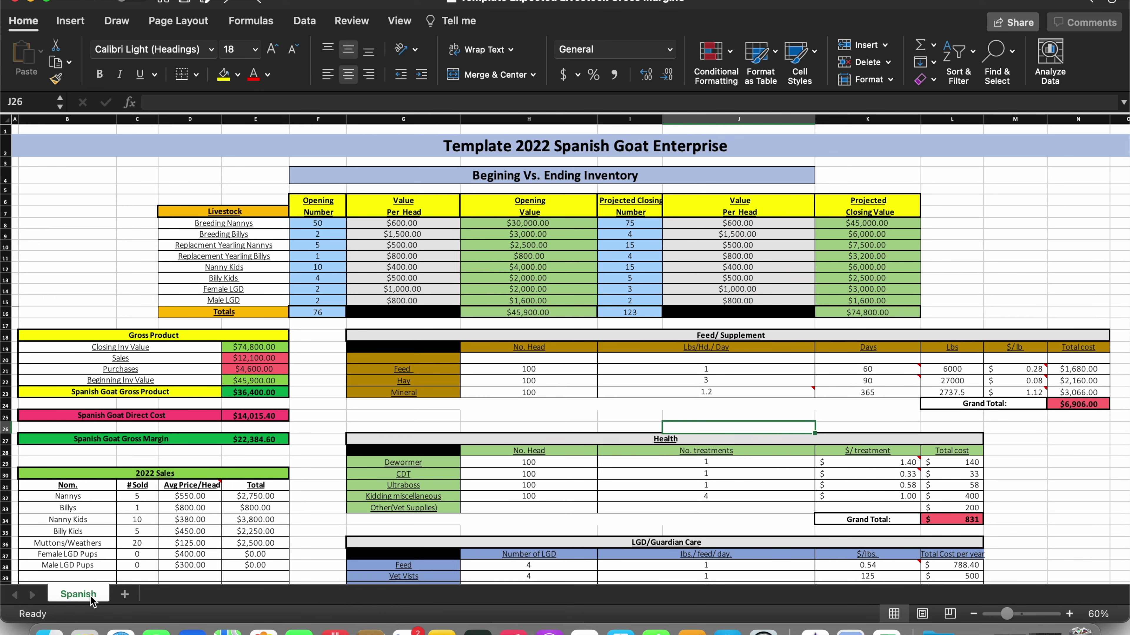
Widen column C slightly so the Spanish Sales Total fits in its cell
drag(67, 118, 556, 276)
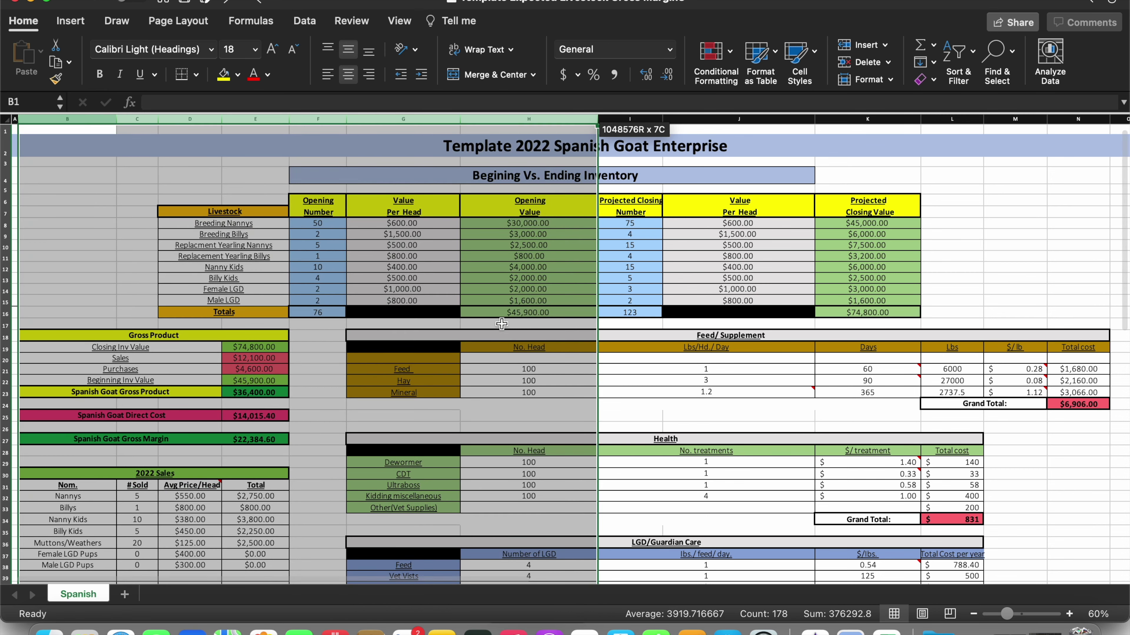
click(67, 231)
scroll(496, 453, down, 3)
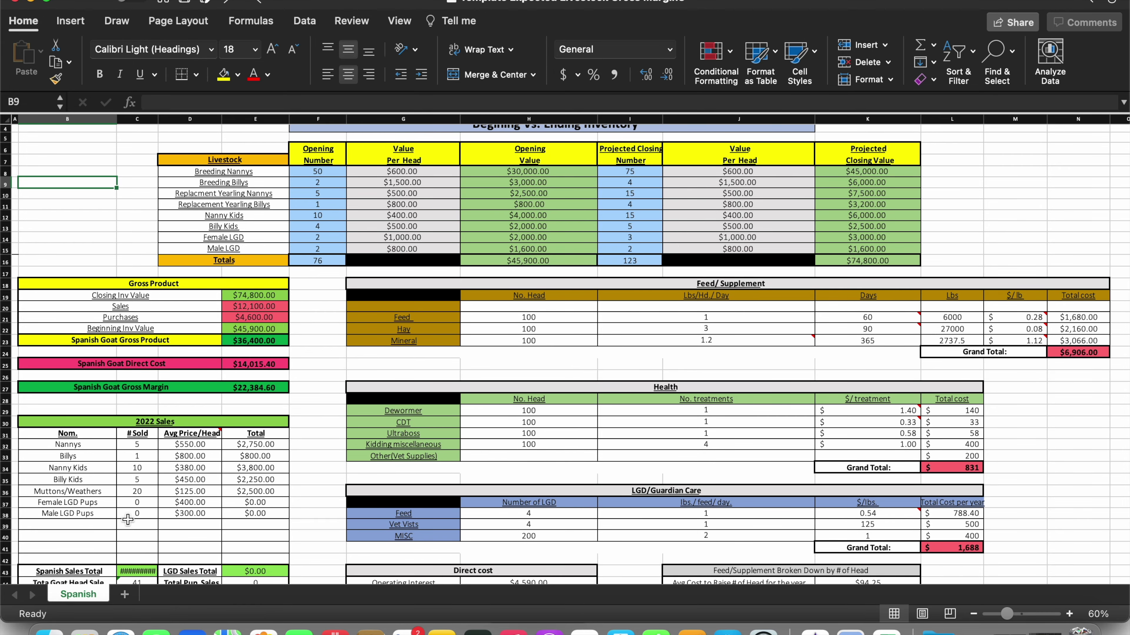
drag(161, 118, 168, 118)
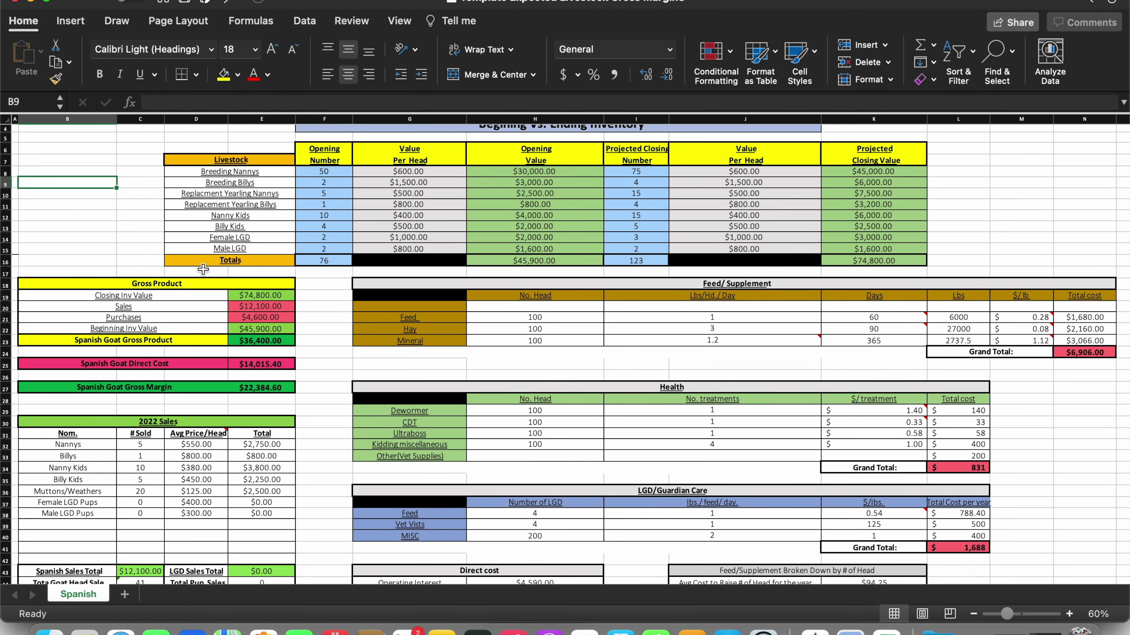
Check the sales, purchases, direct cost and per-head profit tables, and return to the inventory table at the start of the sheet
scroll(227, 459, down, 10)
scroll(226, 458, down, 15)
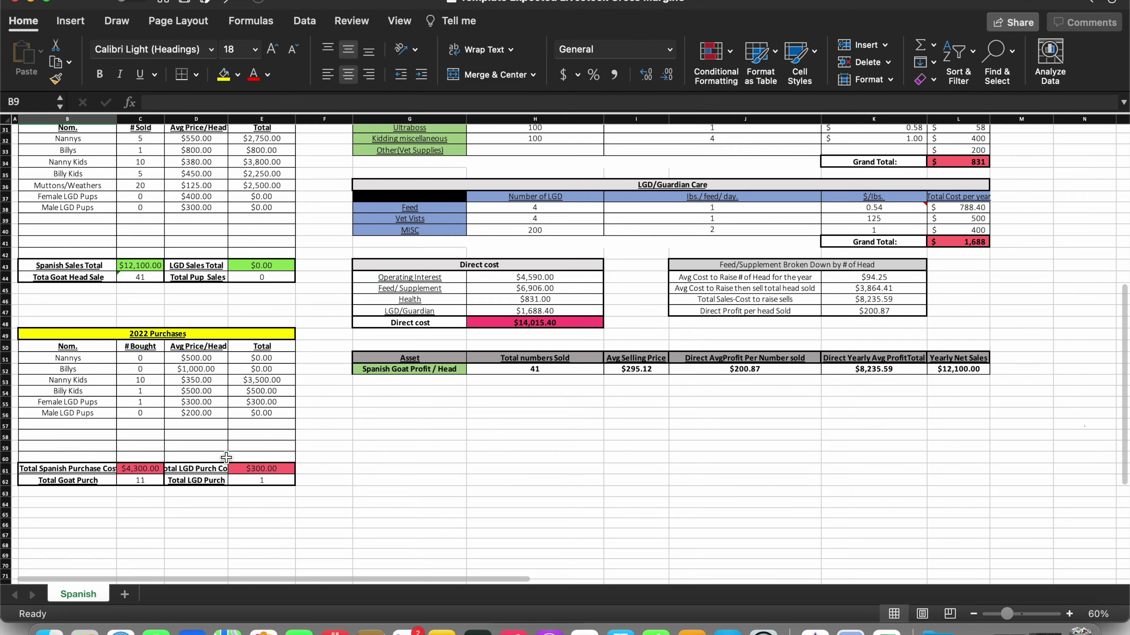
scroll(364, 503, up, 15)
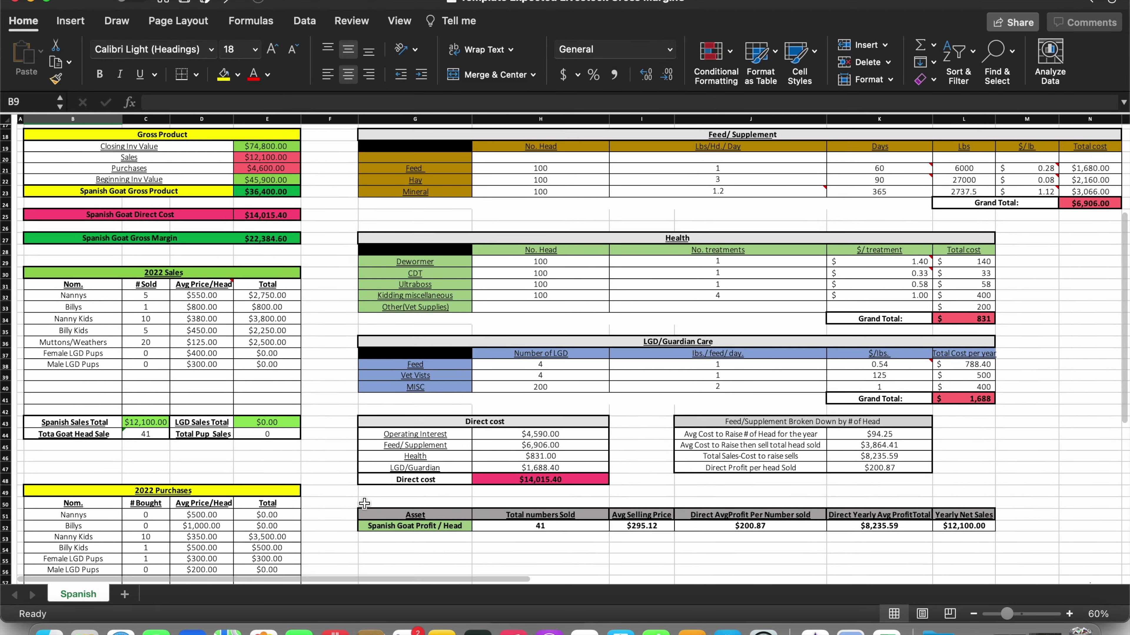
scroll(365, 503, up, 10)
scroll(364, 503, down, 4)
scroll(365, 503, down, 20)
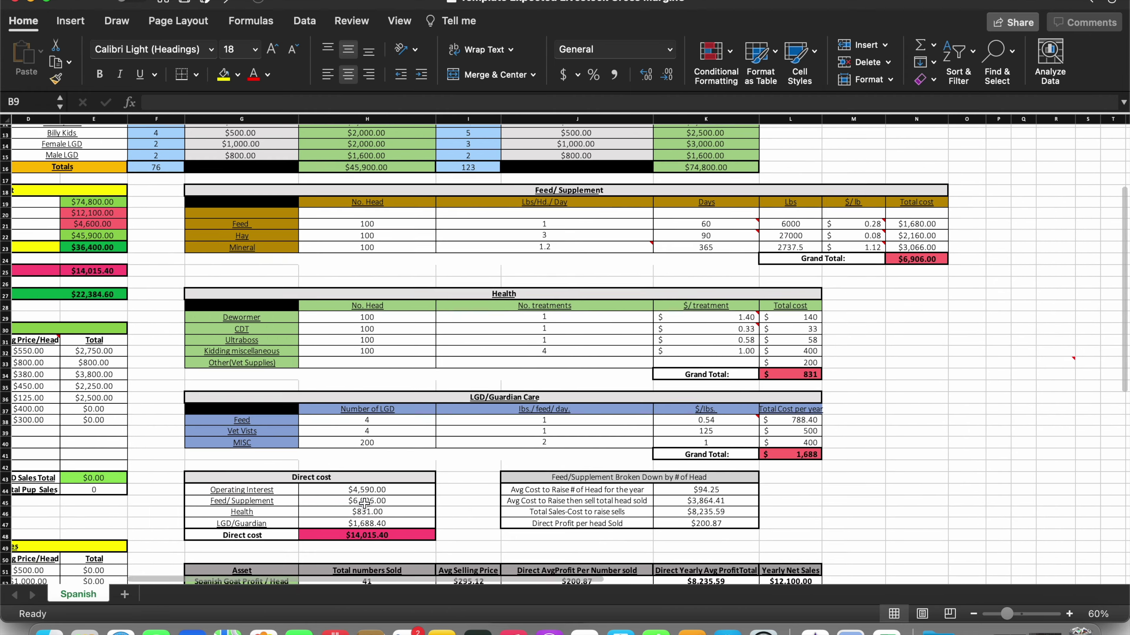
scroll(364, 504, left, 1)
scroll(364, 503, up, 20)
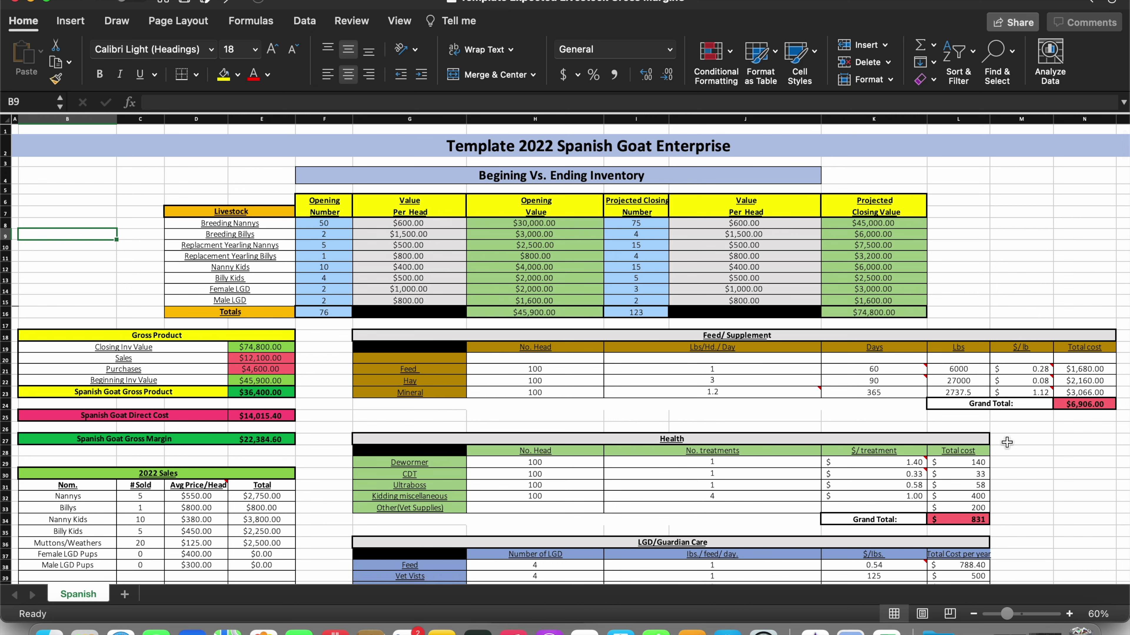
scroll(890, 399, down, 2)
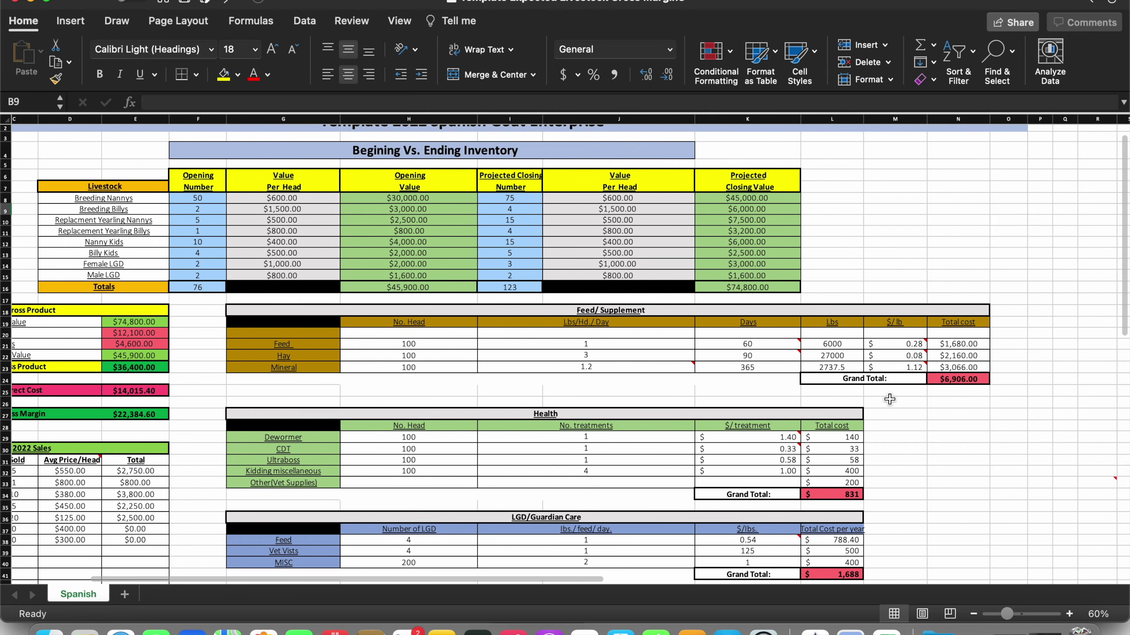
scroll(890, 399, right, 3)
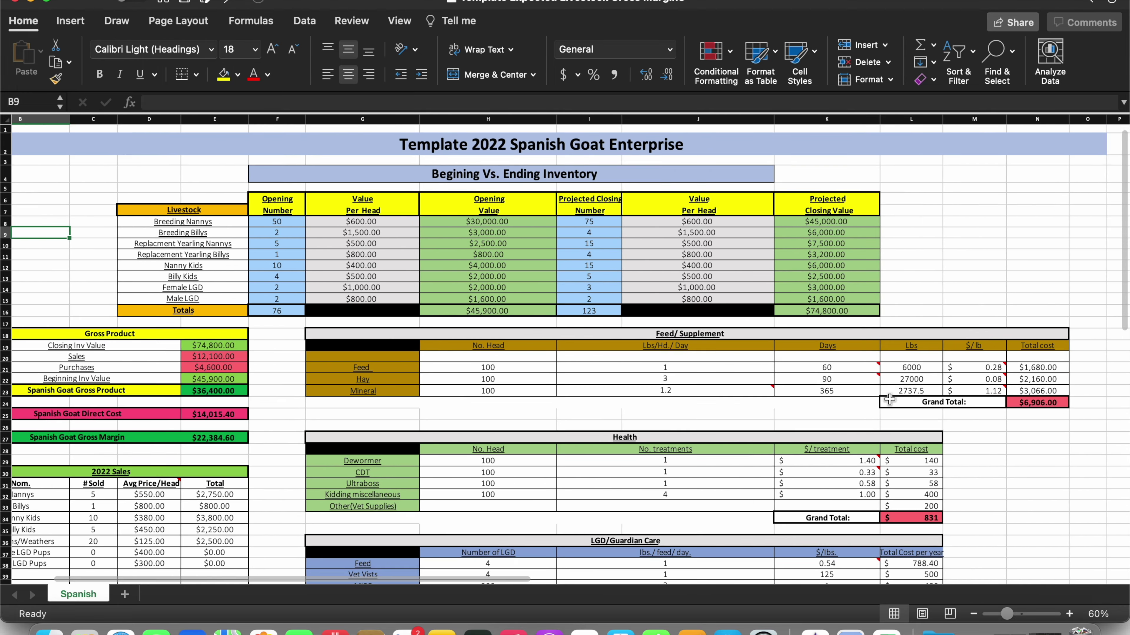
scroll(890, 399, left, 3)
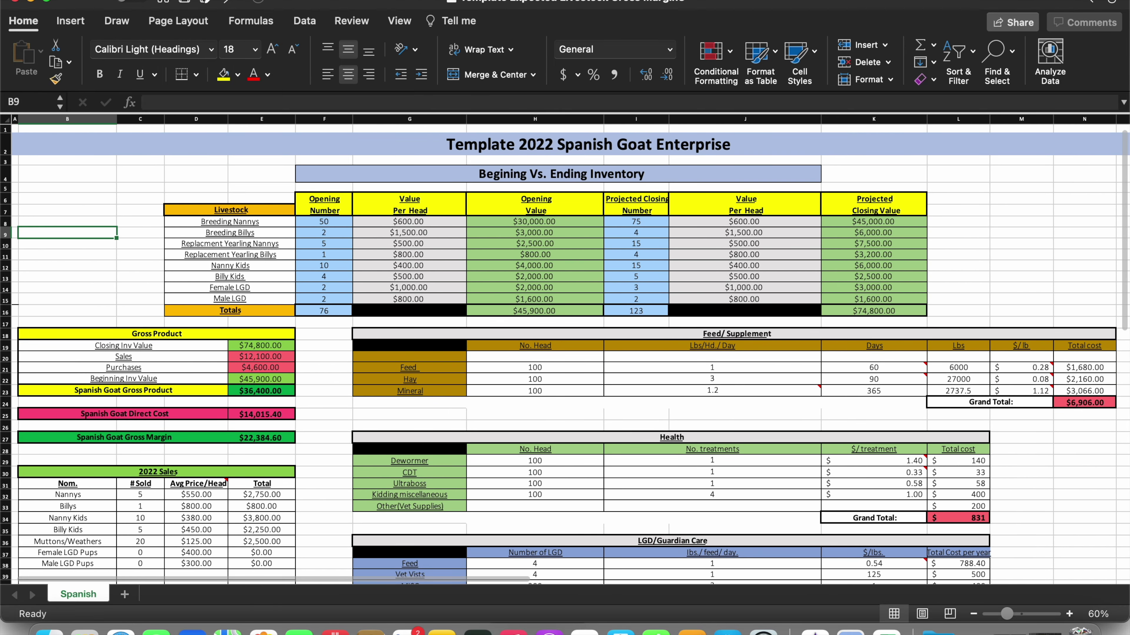